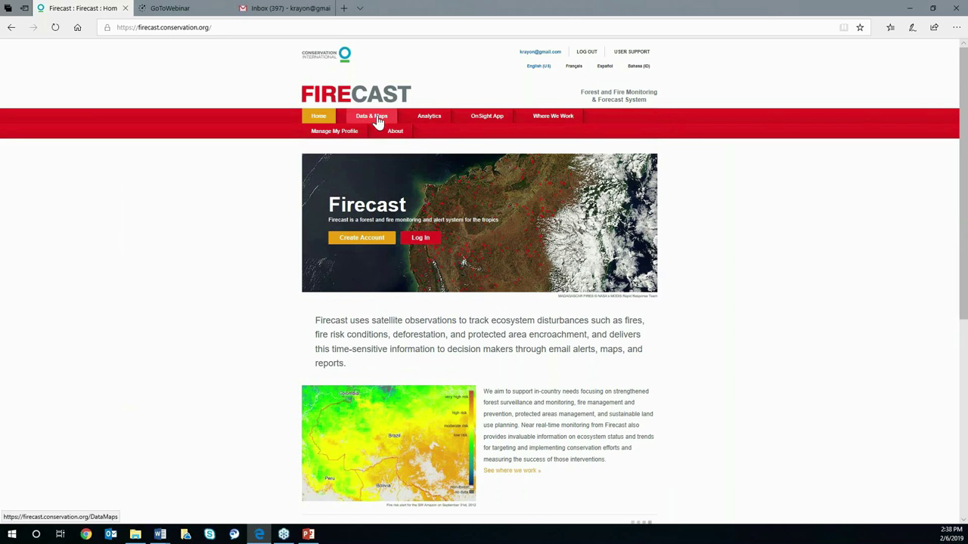
# Open the live active fire map and set its boundary country to Peru
pyautogui.click(379, 123)
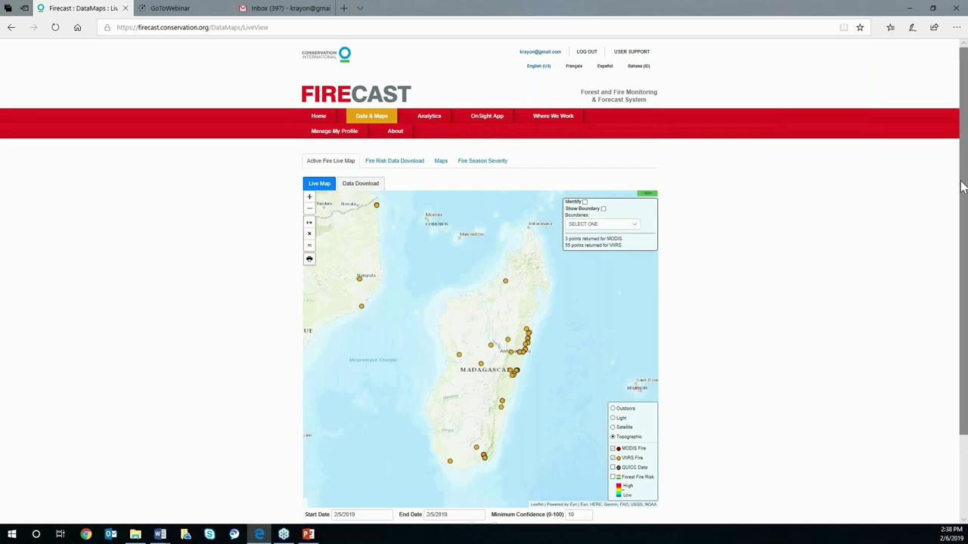
pyautogui.scroll(-1, 961, 188)
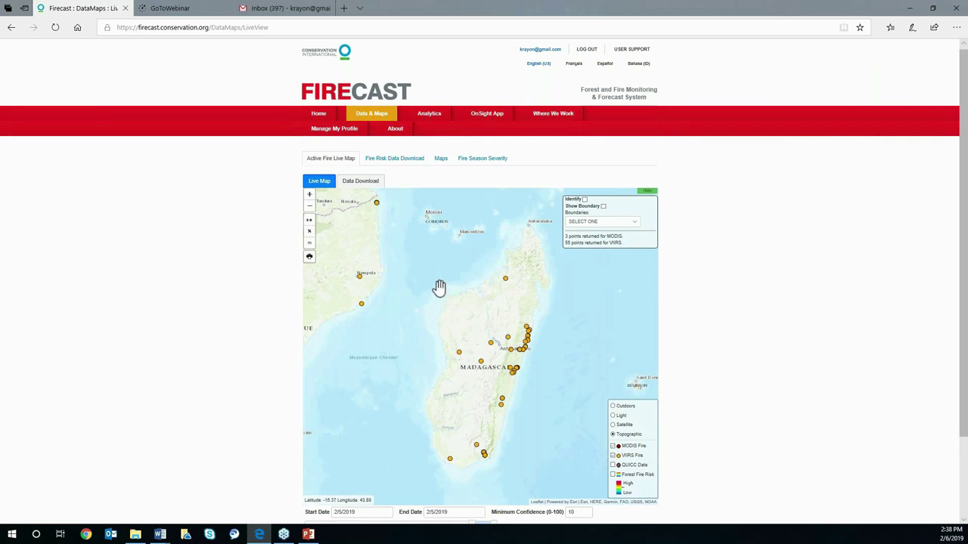
pyautogui.scroll(1, 439, 288)
pyautogui.moveTo(469, 301); pyautogui.dragTo(545, 293)
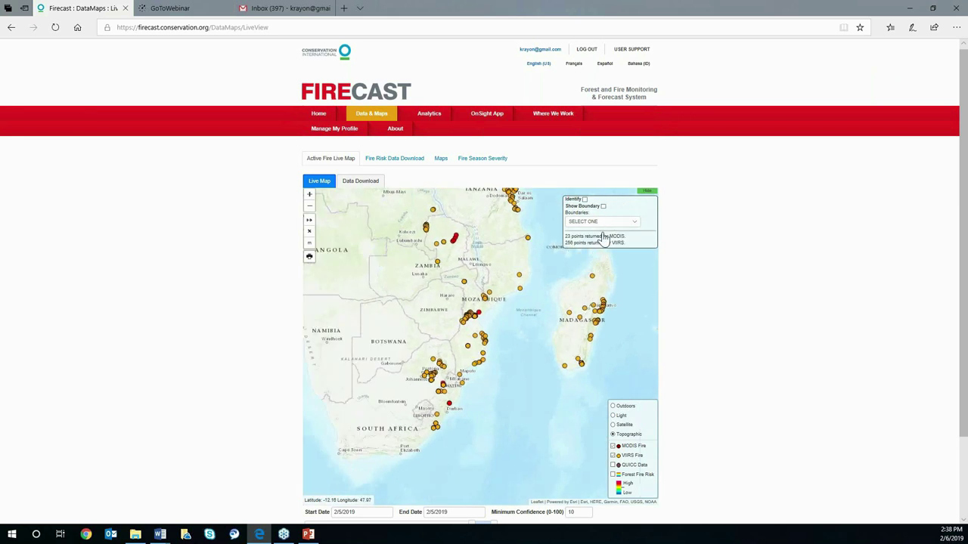
pyautogui.click(631, 223)
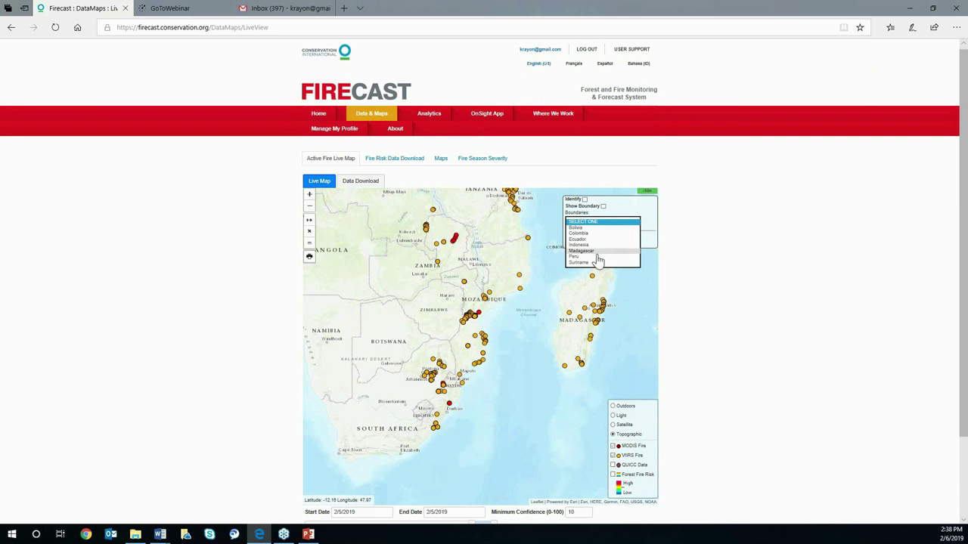
pyautogui.click(597, 257)
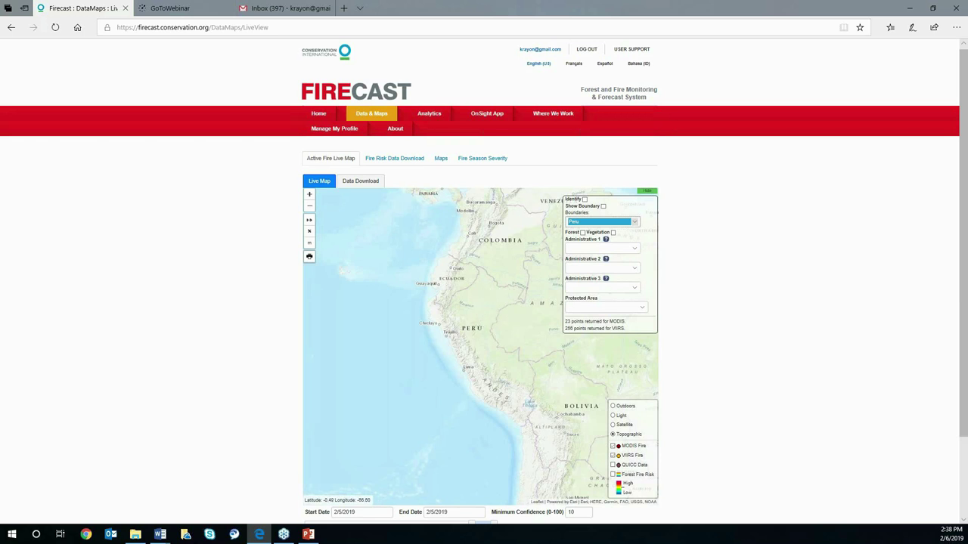
# Narrow the Peru boundary to the Amazonas first-level administrative area and show its outline on the map
pyautogui.click(634, 249)
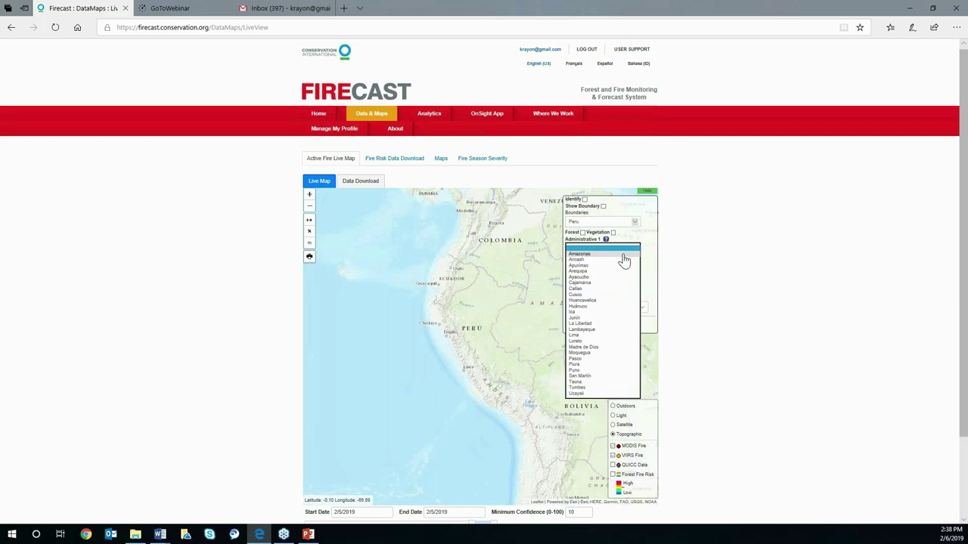
pyautogui.click(623, 256)
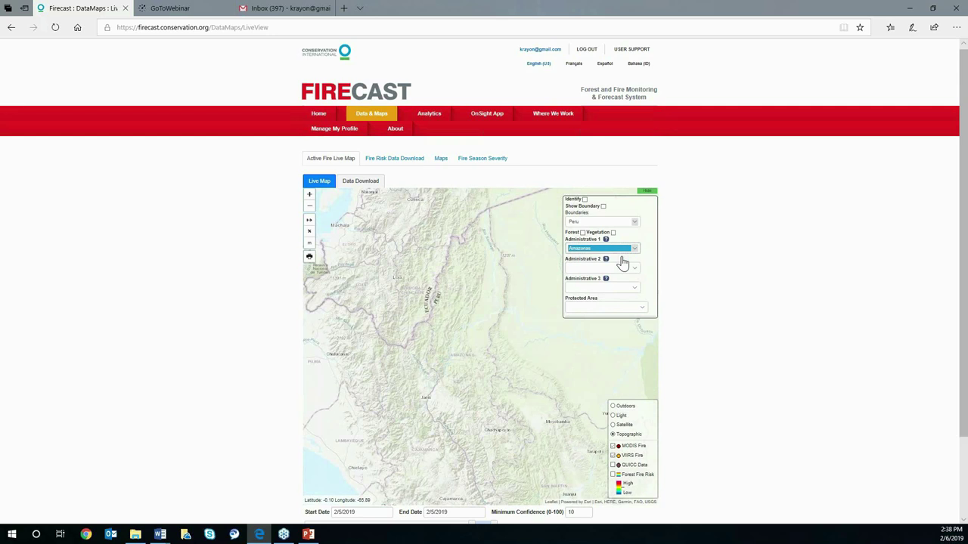
pyautogui.click(623, 310)
pyautogui.click(607, 260)
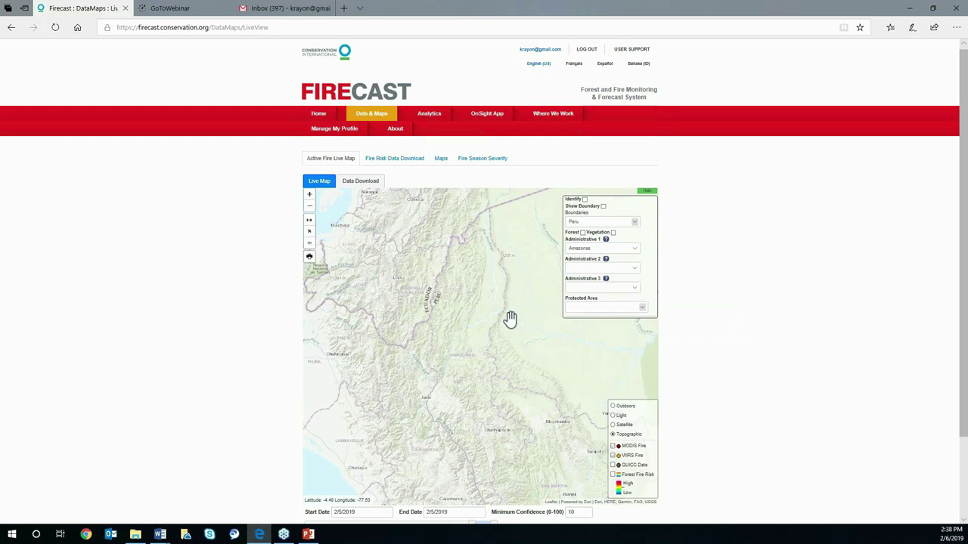
pyautogui.scroll(-2, 511, 318)
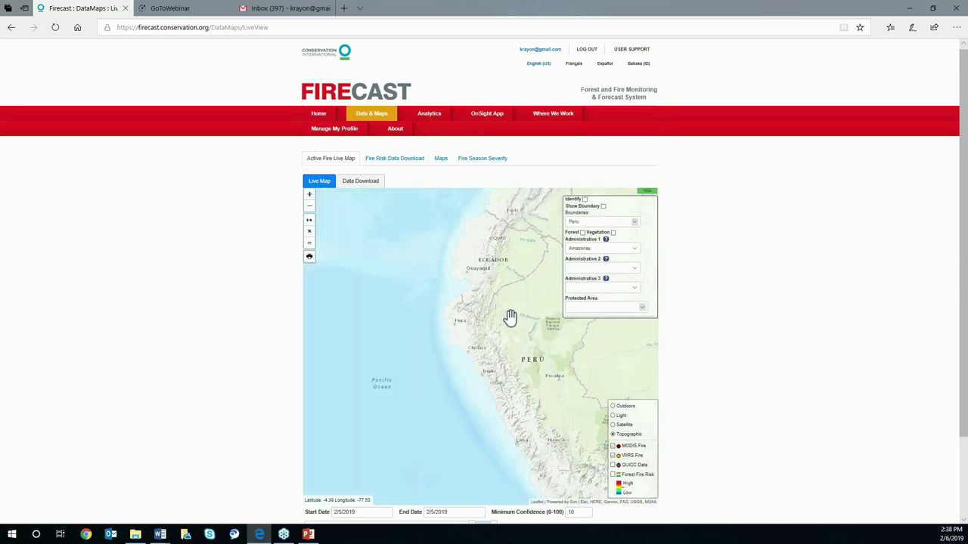
pyautogui.scroll(1, 510, 318)
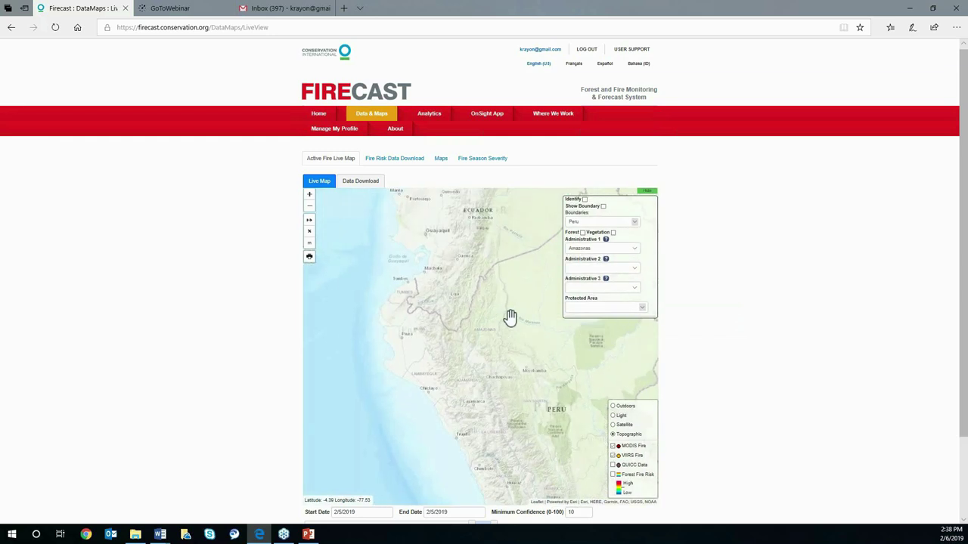
pyautogui.click(603, 208)
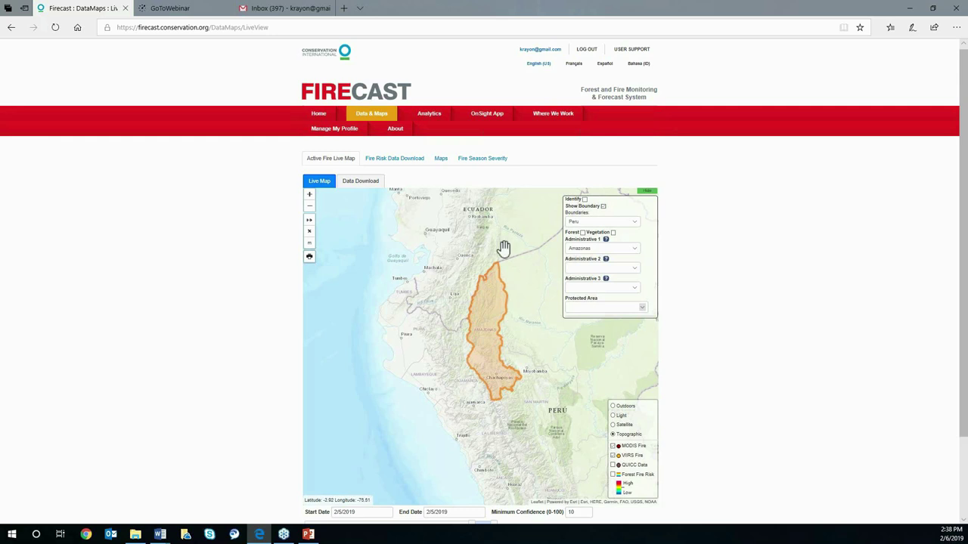
# Try the Outdoors, Light and Topographic basemaps and settle on the Satellite basemap
pyautogui.click(613, 407)
pyautogui.click(614, 416)
pyautogui.click(613, 425)
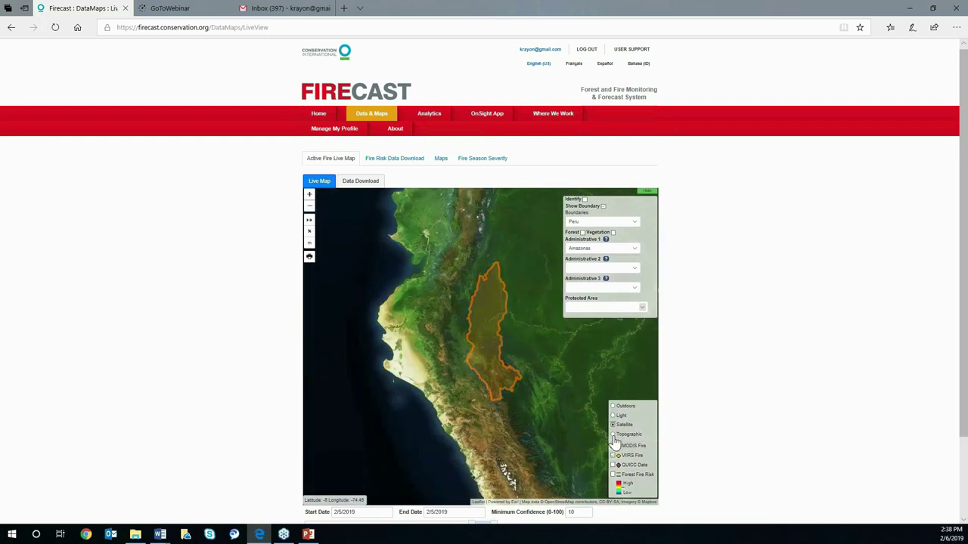
pyautogui.click(614, 434)
pyautogui.click(613, 425)
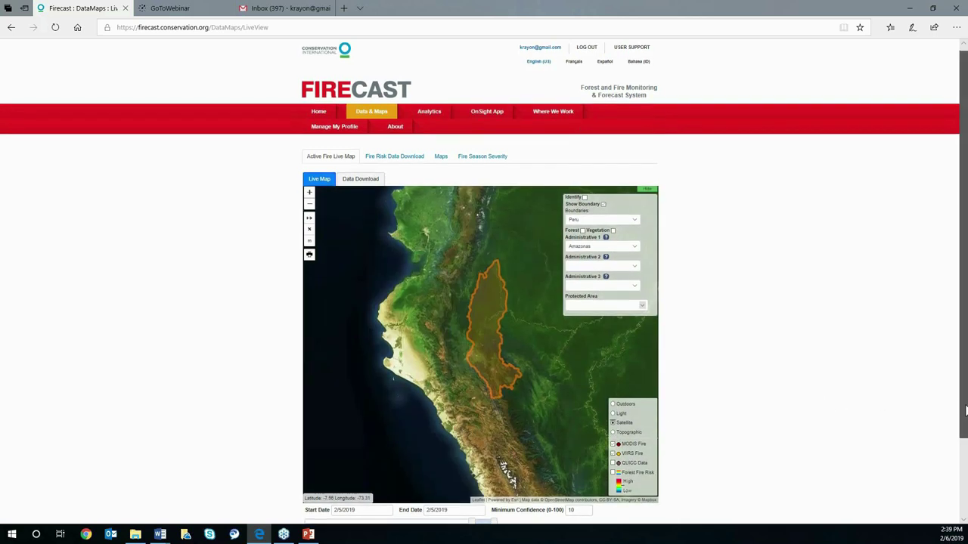
# Set the fire date range to 5/1/2018 through 10/27/2018 and query the fire points
pyautogui.scroll(-1, 716, 395)
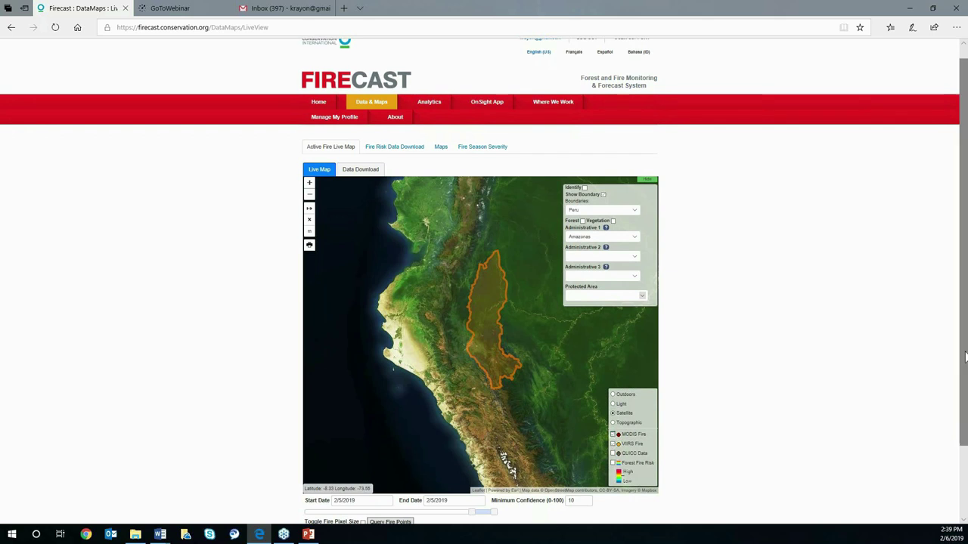
pyautogui.scroll(-2, 965, 361)
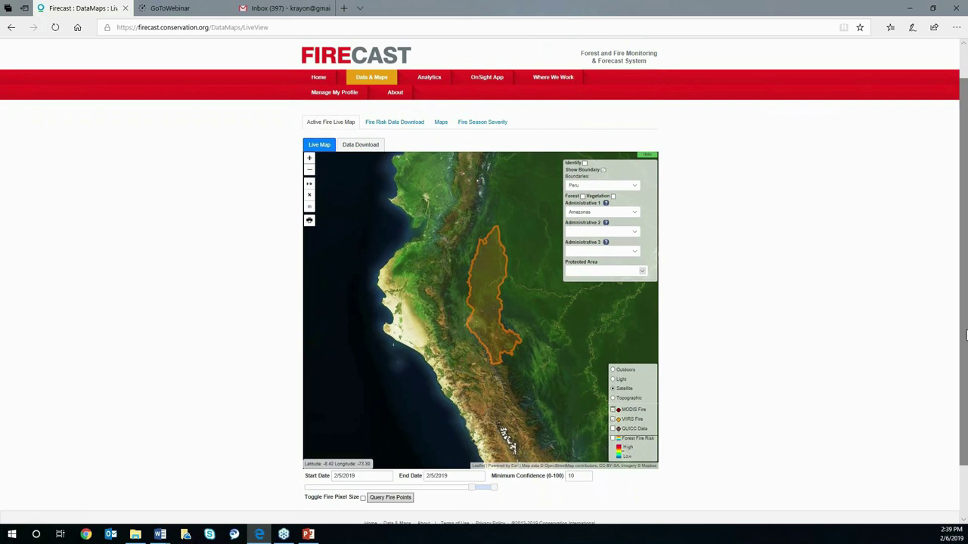
pyautogui.scroll(-1, 464, 484)
pyautogui.moveTo(472, 481); pyautogui.dragTo(428, 481)
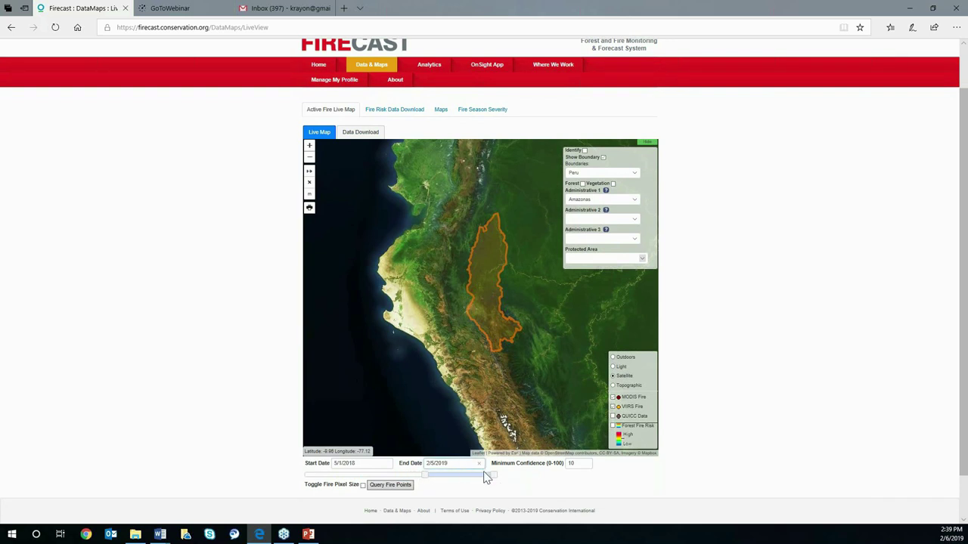
pyautogui.moveTo(493, 476); pyautogui.dragTo(469, 479)
pyautogui.click(383, 491)
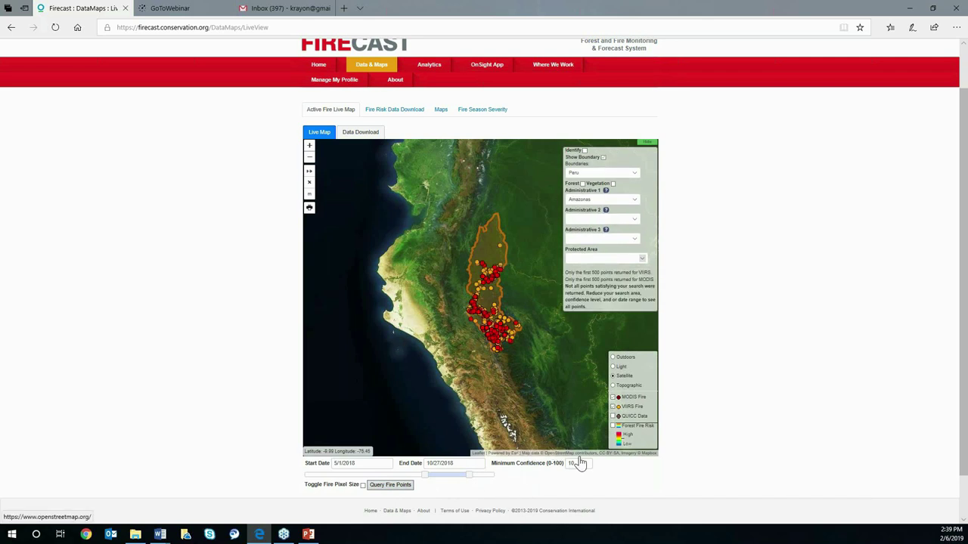
# Set the minimum confidence to 30 and query the fire points again
pyautogui.moveTo(583, 465); pyautogui.dragTo(567, 464)
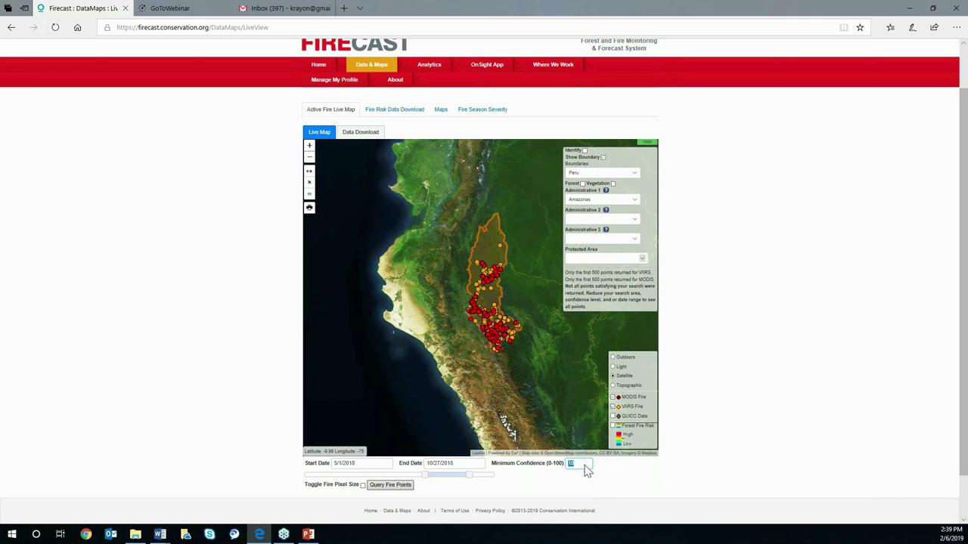
pyautogui.write('30')
pyautogui.click(391, 488)
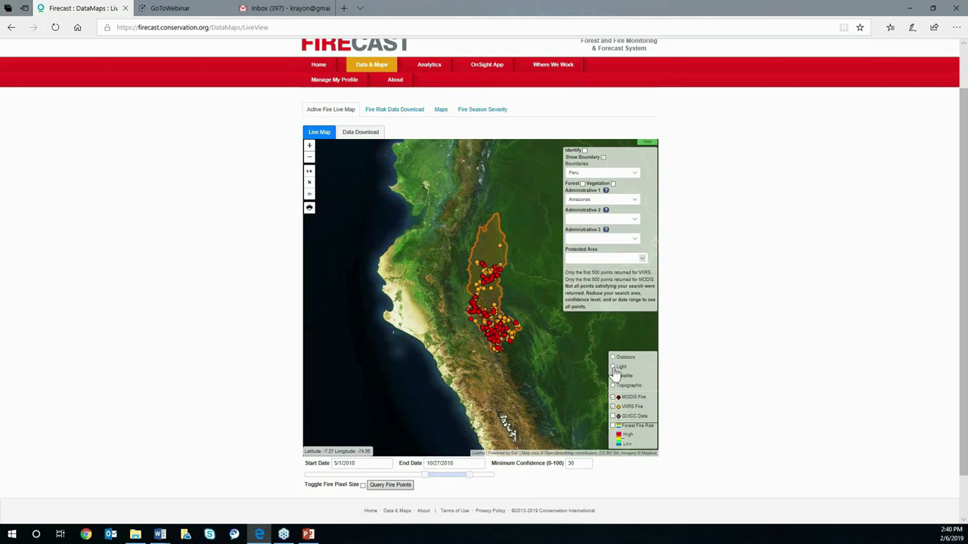
# Toggle the VIIRS fire layer off and on to compare it with the MODIS points in Amazonas
pyautogui.click(309, 148)
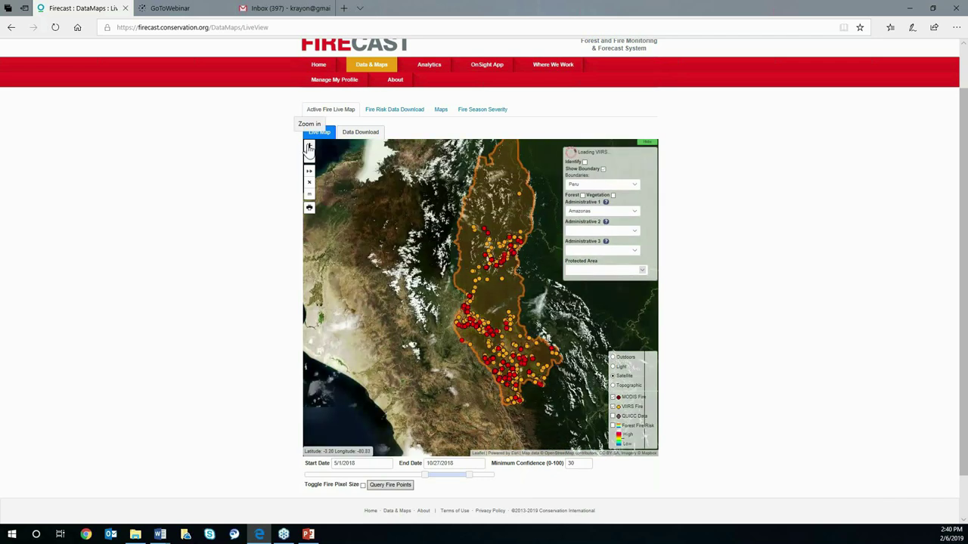
pyautogui.click(309, 146)
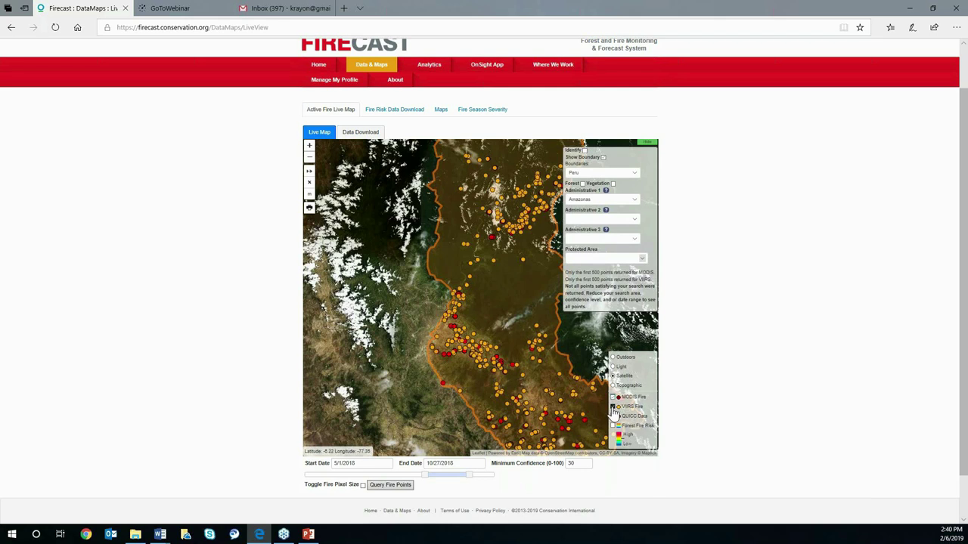
pyautogui.click(614, 407)
pyautogui.click(613, 407)
# View the details of a MODIS fire point and a nearby VIIRS fire point close to the western Amazonas border
pyautogui.click(309, 146)
pyautogui.click(309, 146)
pyautogui.scroll(-1, 411, 352)
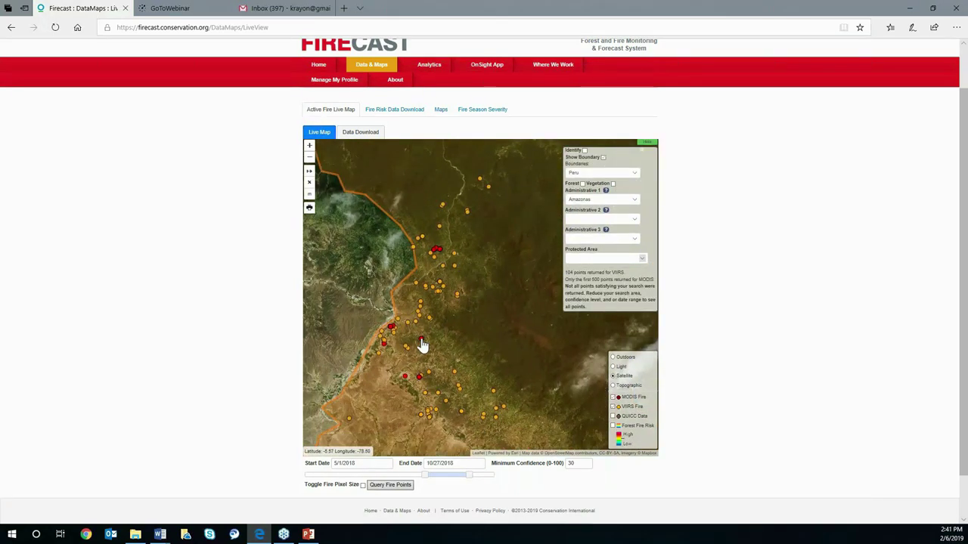
pyautogui.click(421, 340)
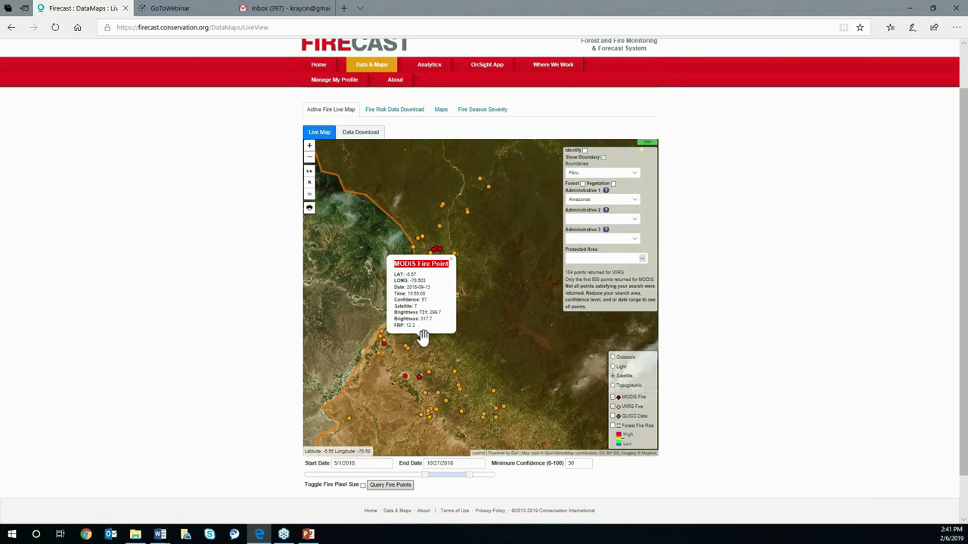
pyautogui.click(407, 350)
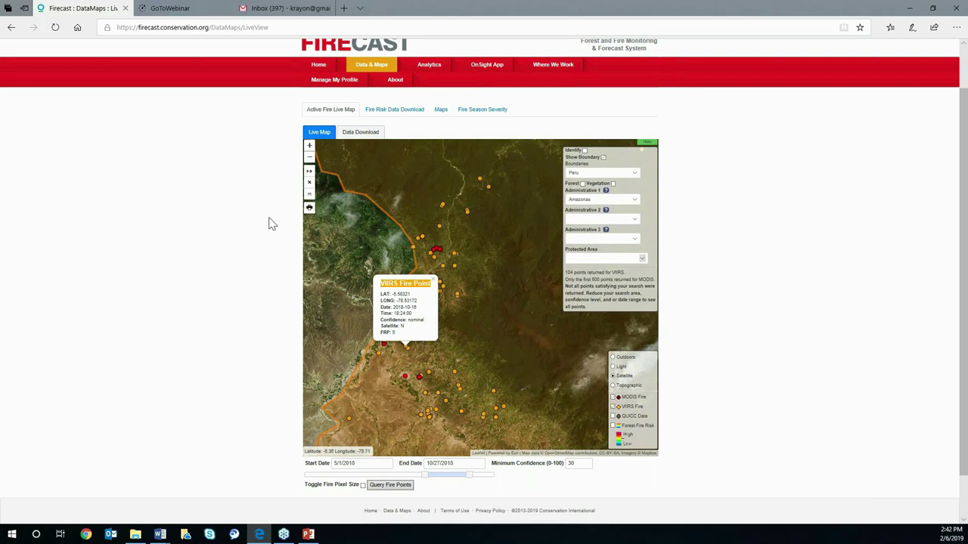
# Measure a distance between map locations near the northern cluster of fire points with the polyline measuring tool
pyautogui.click(309, 175)
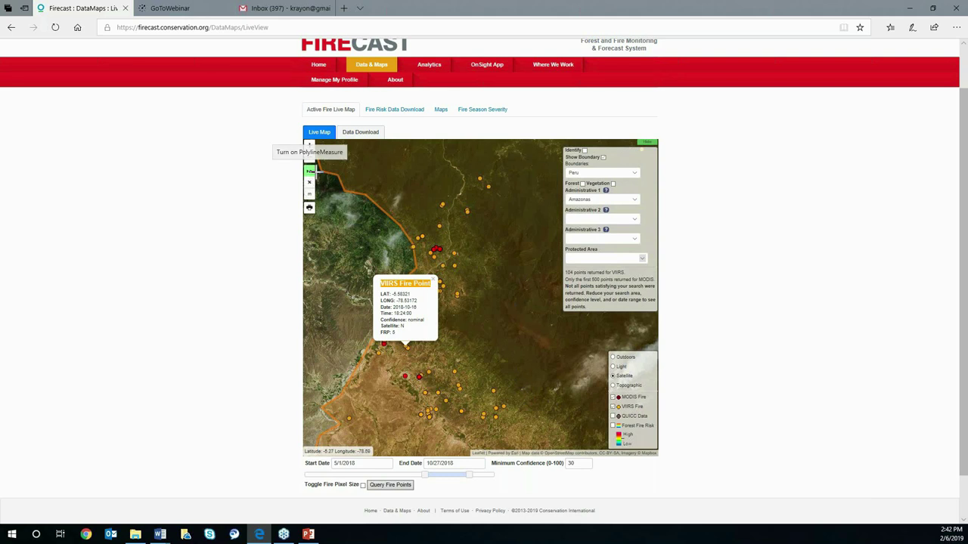
pyautogui.click(442, 229)
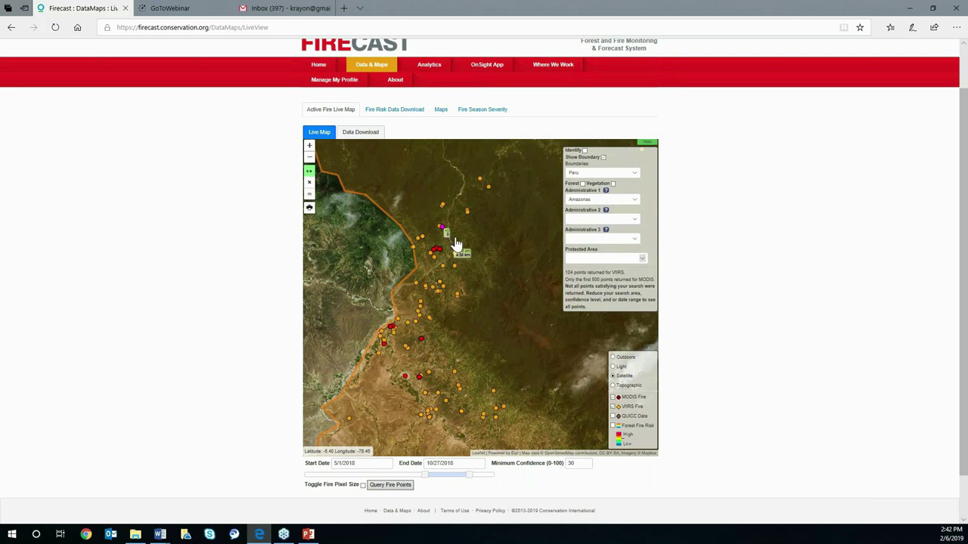
pyautogui.click(455, 240)
pyautogui.click(456, 242)
pyautogui.click(430, 219)
pyautogui.click(309, 146)
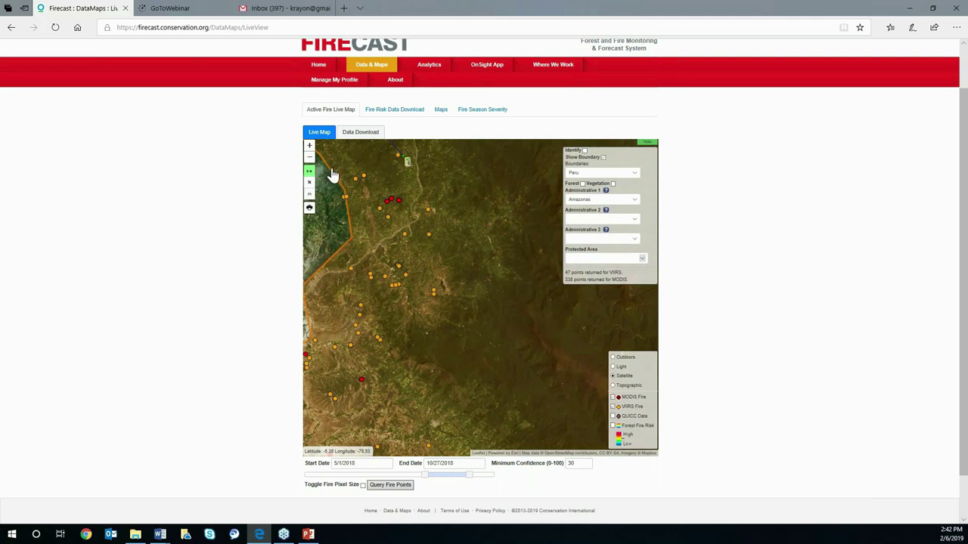
# Download the fire points in ESRI Shapefile format and save the zip file
pyautogui.click(352, 134)
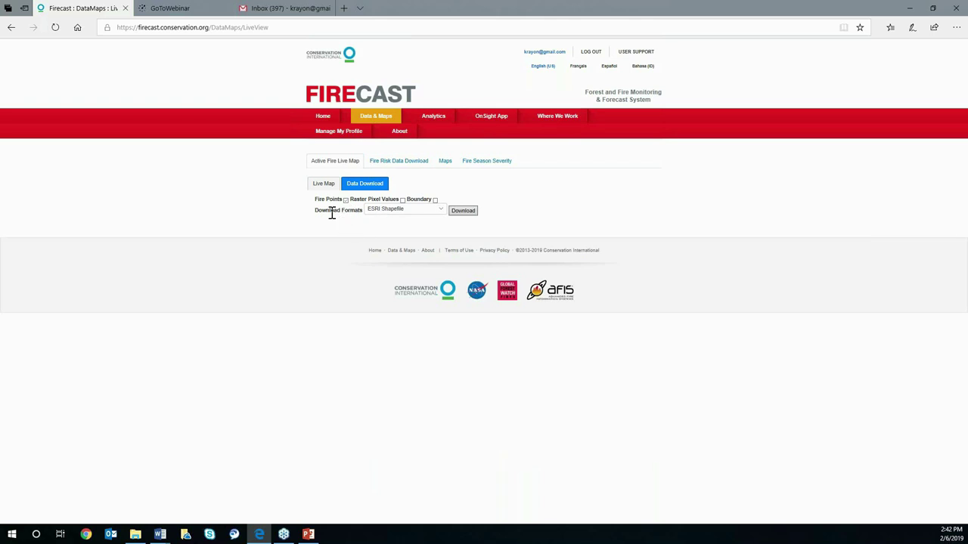
pyautogui.click(346, 200)
pyautogui.click(420, 211)
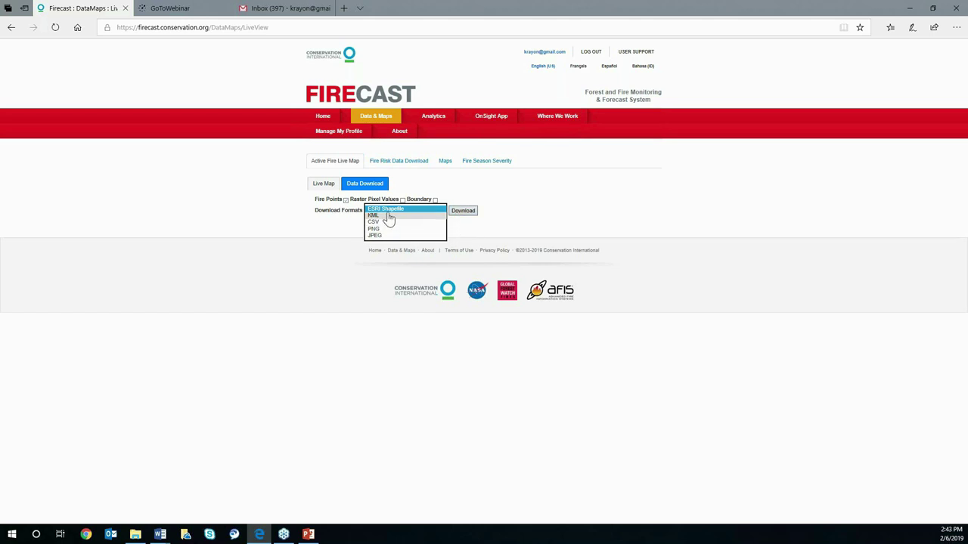
pyautogui.click(399, 210)
pyautogui.click(464, 215)
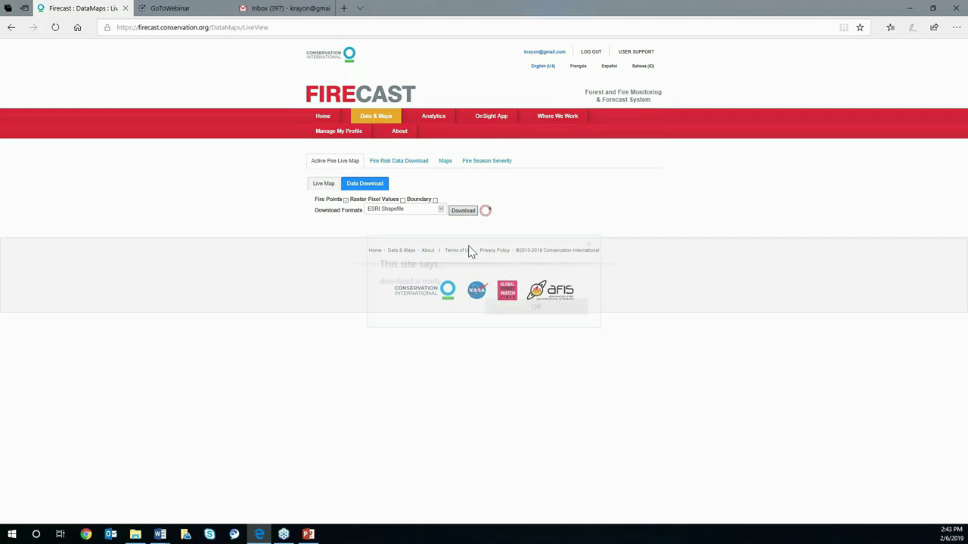
pyautogui.click(526, 309)
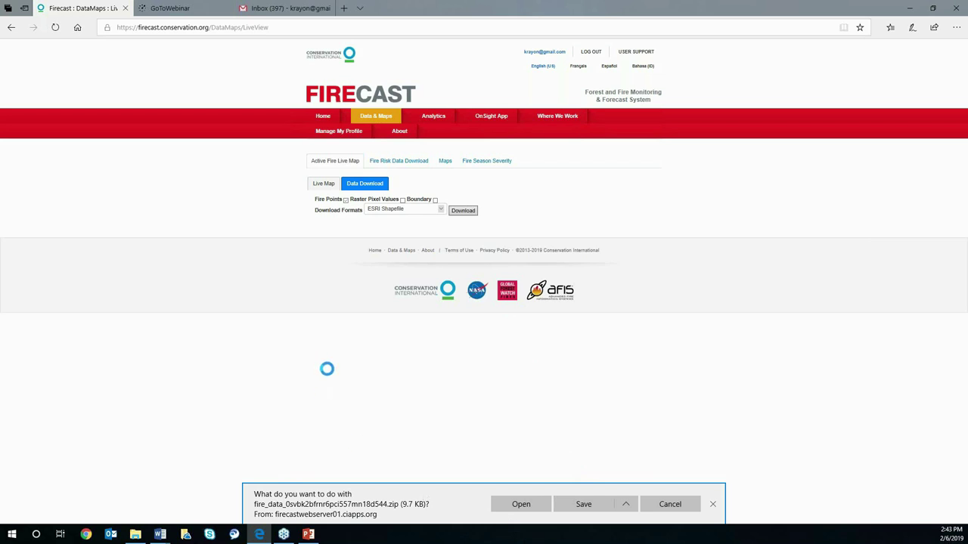
pyautogui.click(597, 508)
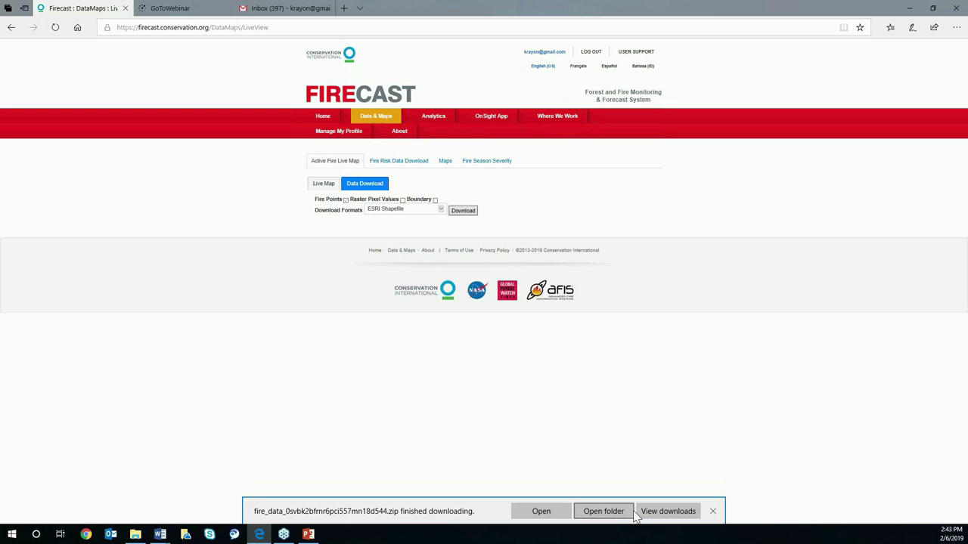
pyautogui.click(713, 511)
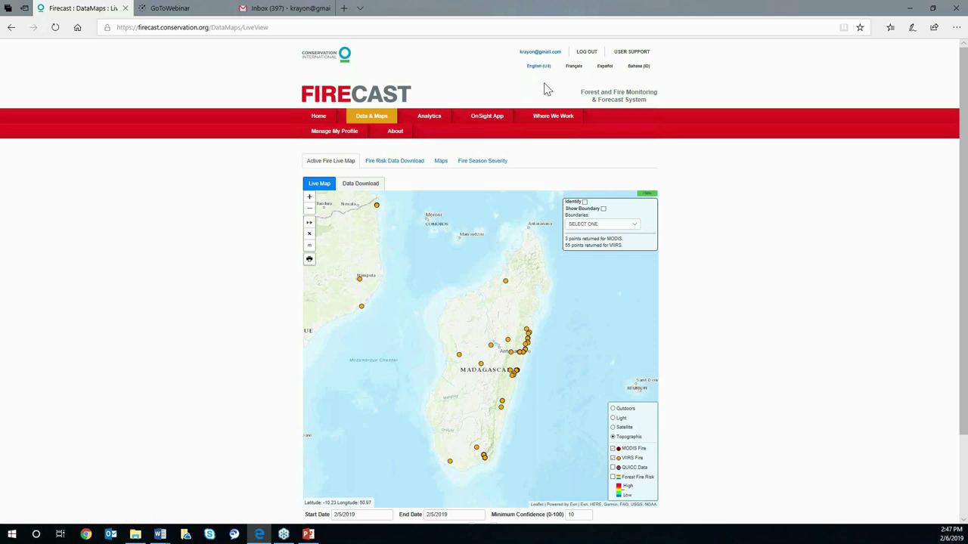
# Create a new subscription from the profile's subscriptions and set its alert system to VIIRS Active Fire
pyautogui.click(336, 132)
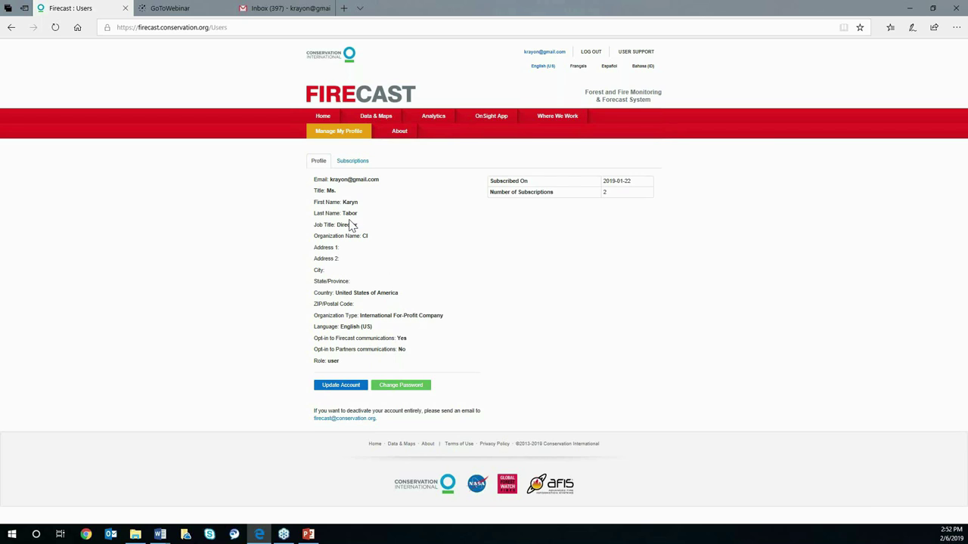
pyautogui.click(354, 162)
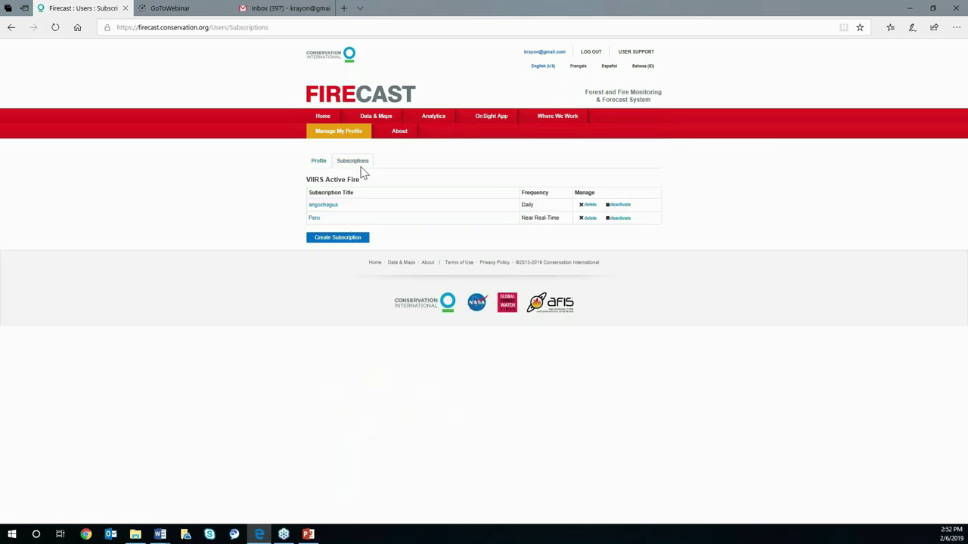
pyautogui.click(359, 239)
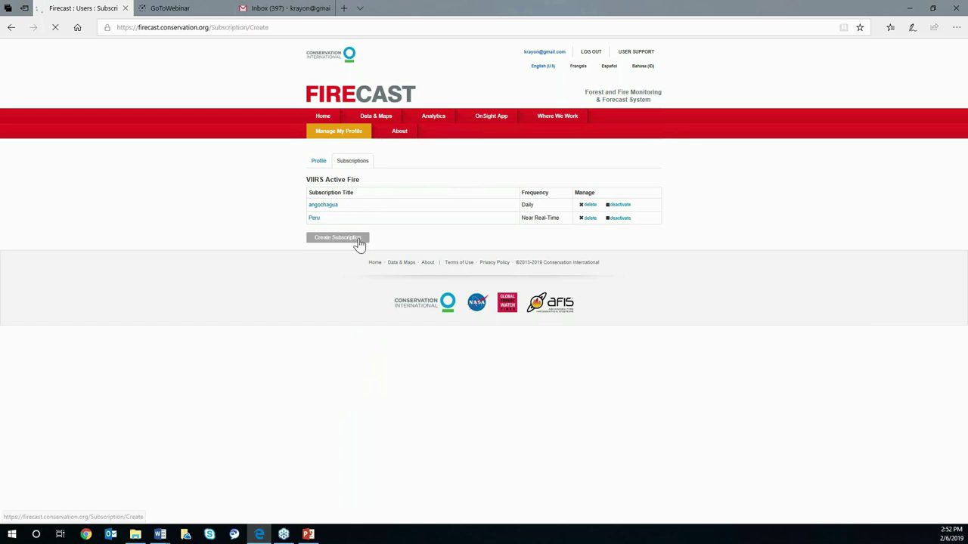
pyautogui.click(364, 195)
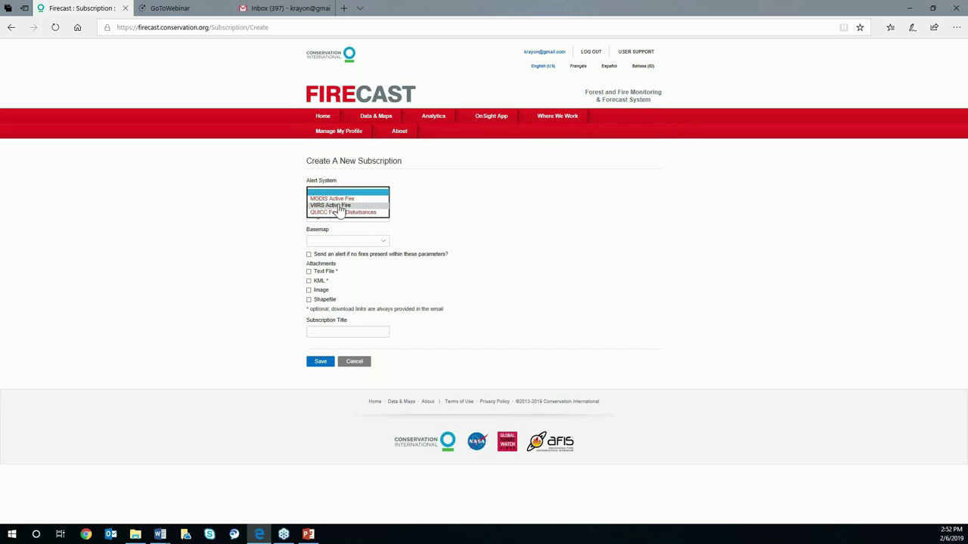
pyautogui.click(338, 206)
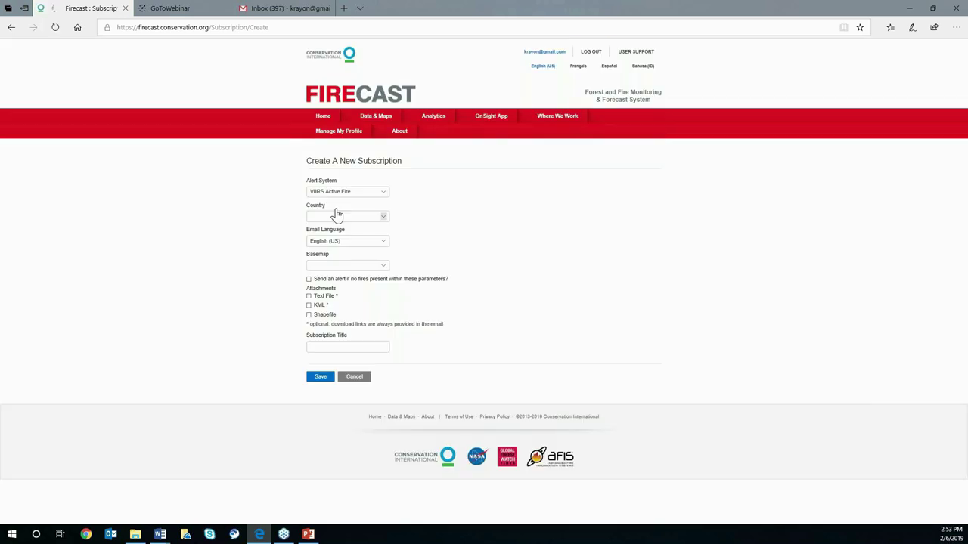
# Set the subscription's country to Peru and its area of interest to the Department of Cusco
pyautogui.click(372, 219)
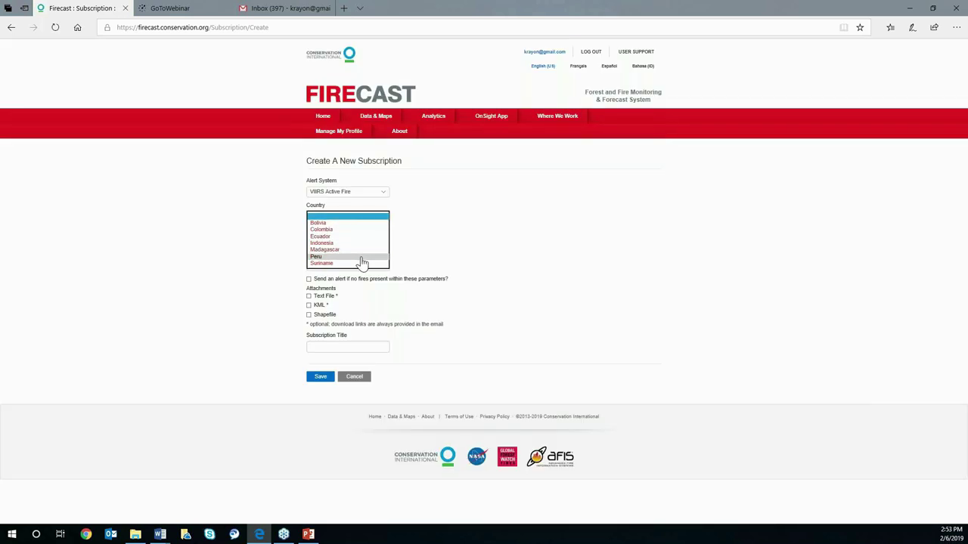
pyautogui.click(362, 257)
pyautogui.click(370, 241)
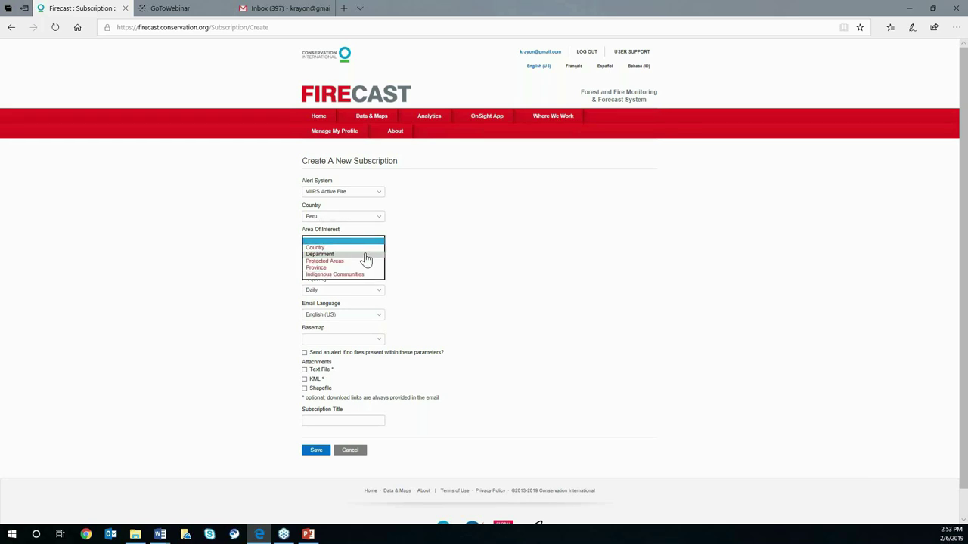
pyautogui.click(363, 255)
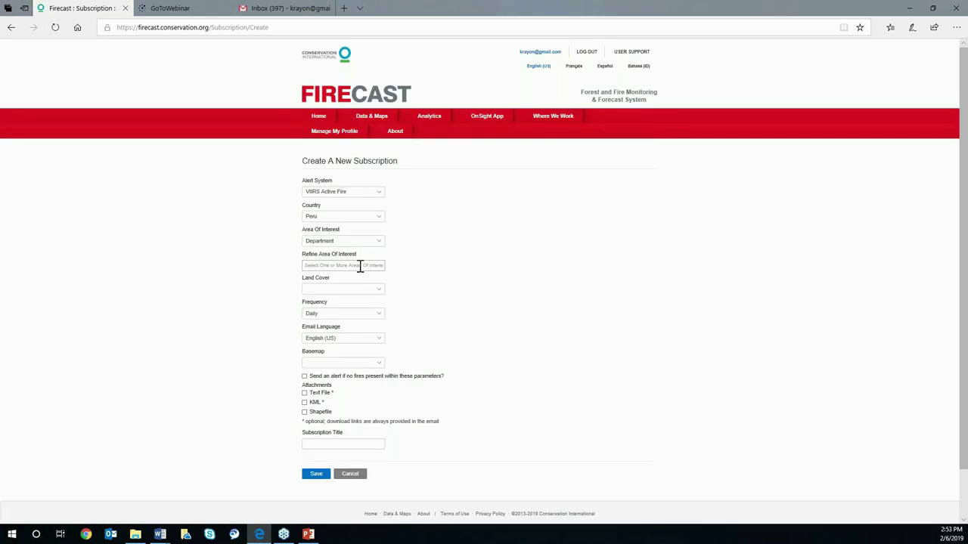
pyautogui.click(360, 266)
pyautogui.scroll(-2, 381, 293)
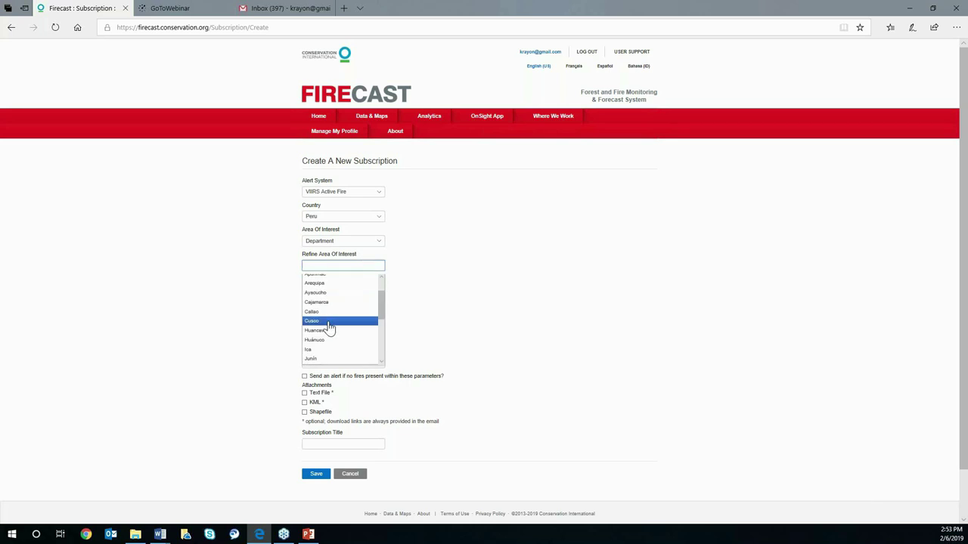
pyautogui.click(329, 323)
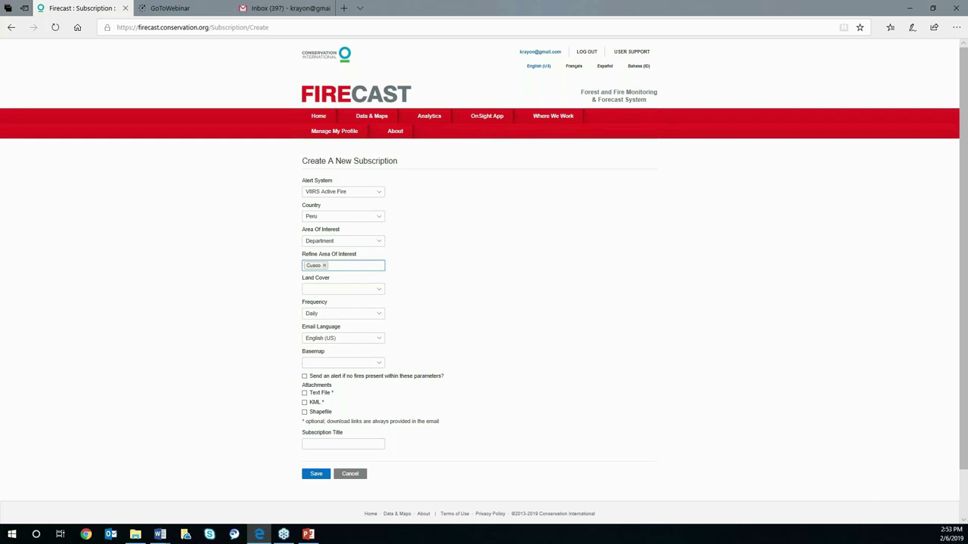
# Set the land cover to Vegetation Cover and refine it to "Bosque humedo de montañas"
pyautogui.click(360, 290)
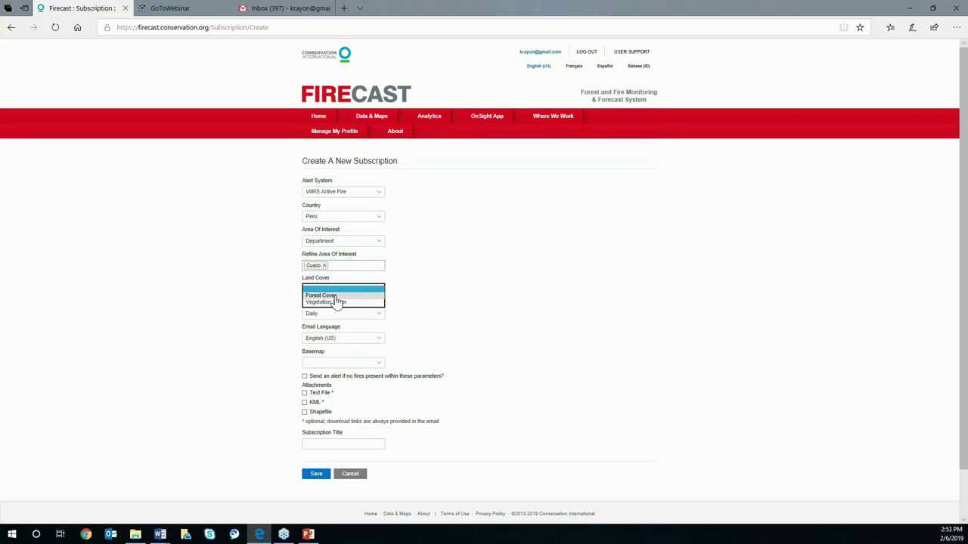
pyautogui.click(337, 296)
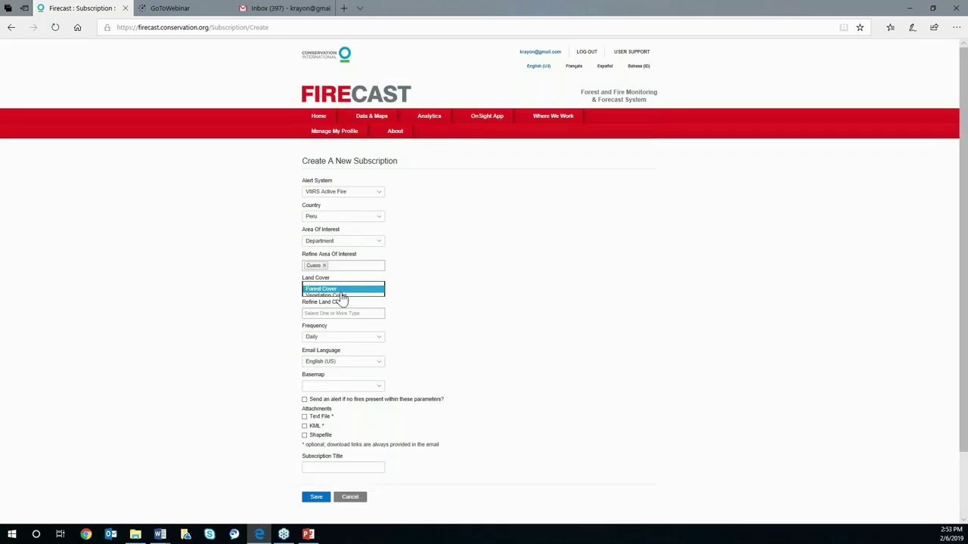
pyautogui.click(341, 295)
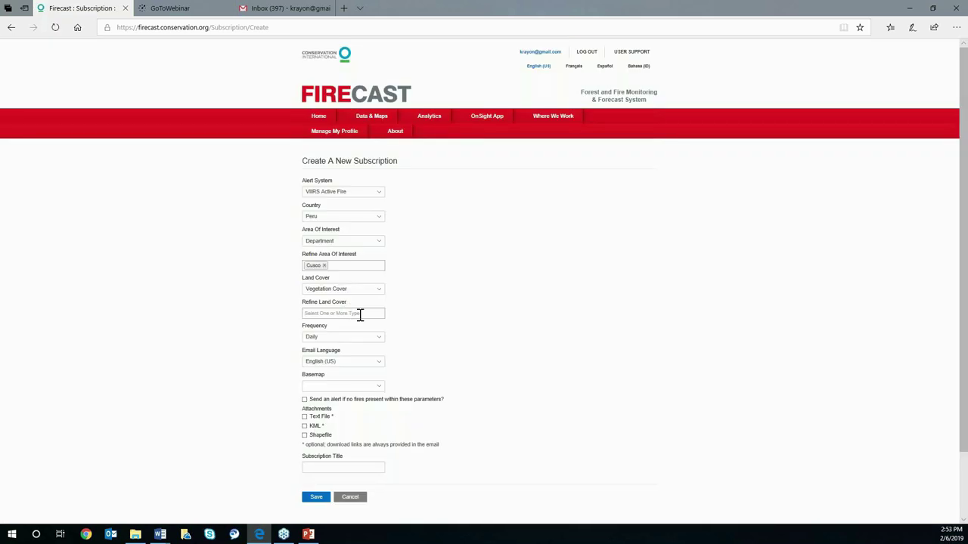
pyautogui.click(359, 313)
pyautogui.moveTo(381, 329); pyautogui.dragTo(381, 341)
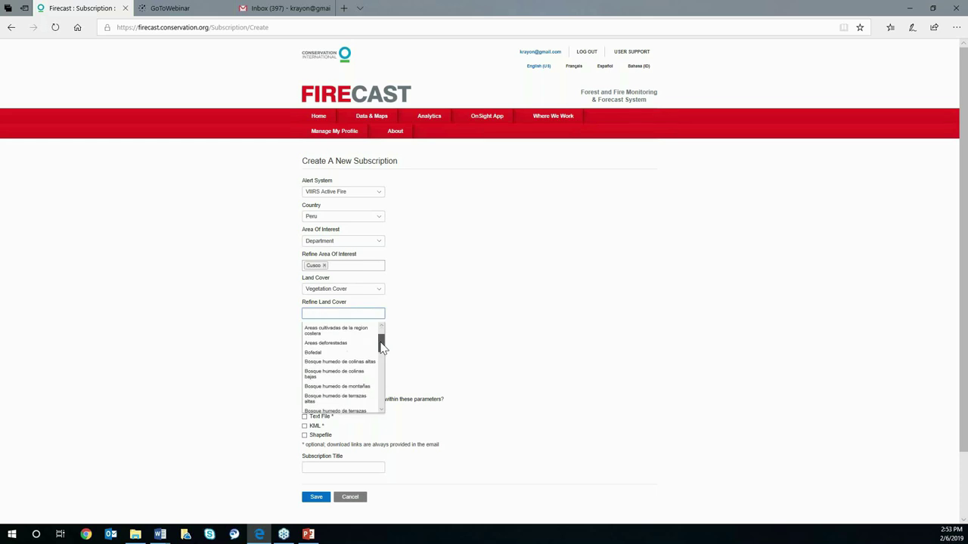
pyautogui.click(339, 387)
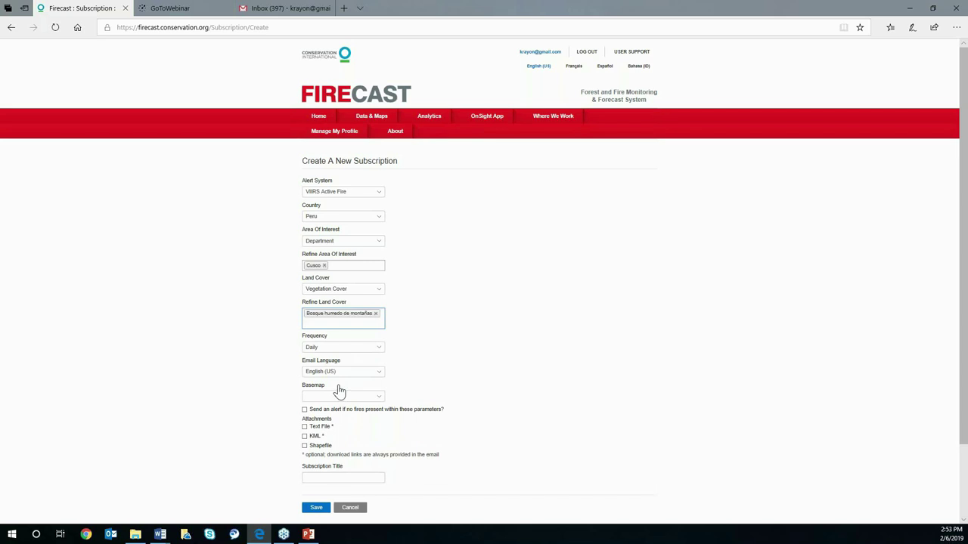
# Set the alert frequency to Near Real-Time, keep English (US) as the email language, and choose the Topographic basemap
pyautogui.click(353, 352)
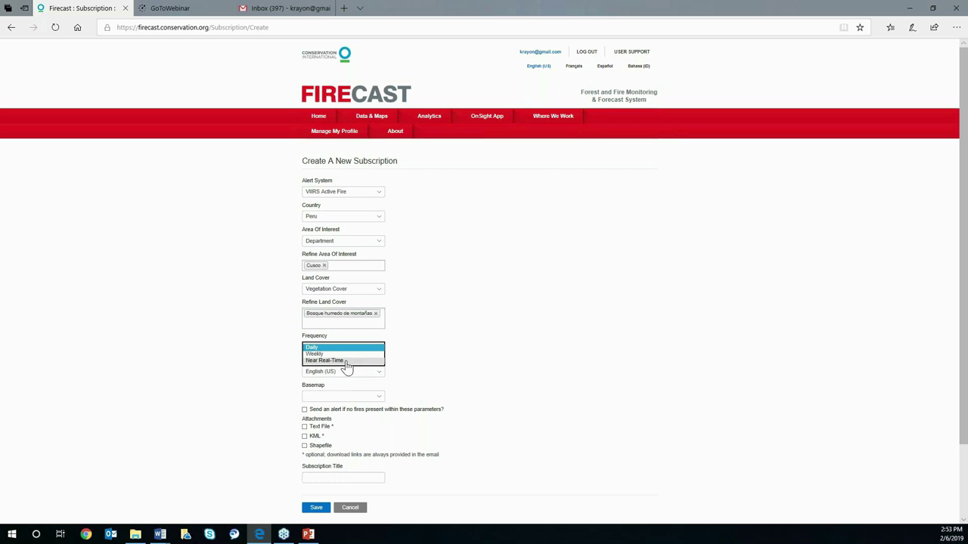
pyautogui.click(347, 362)
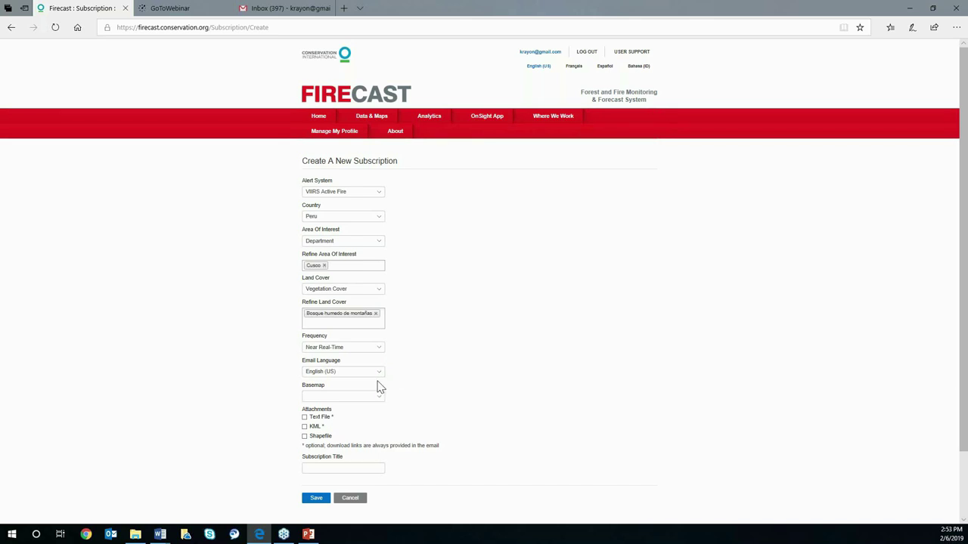
pyautogui.click(375, 375)
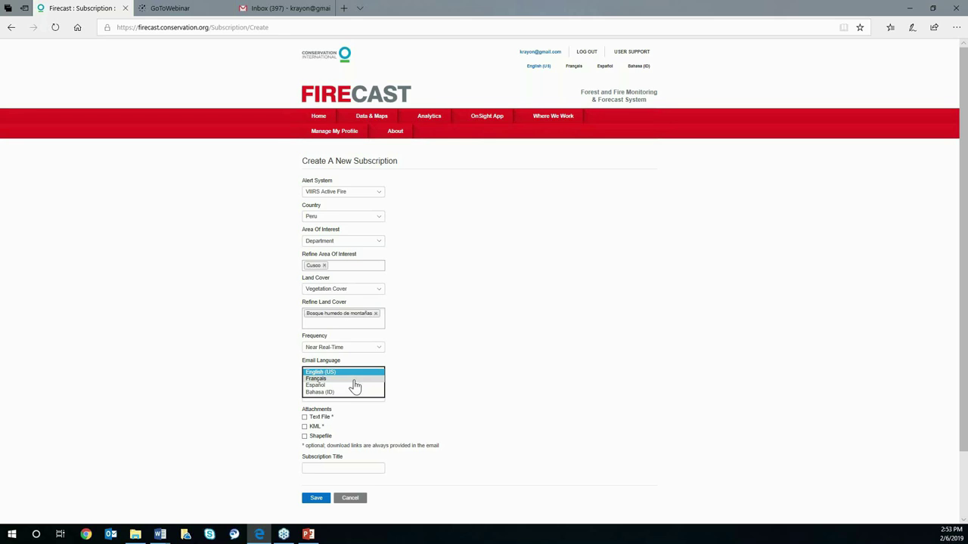
pyautogui.click(358, 398)
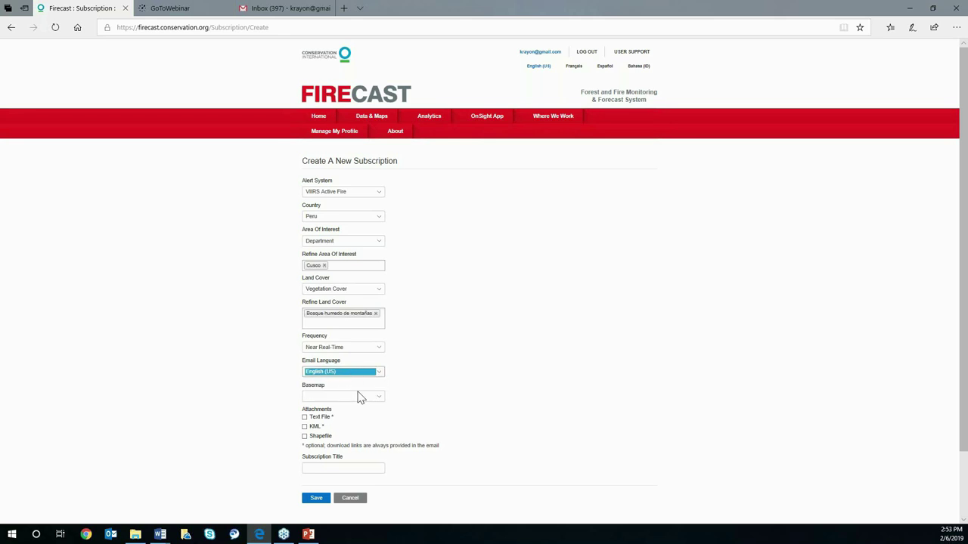
pyautogui.click(362, 399)
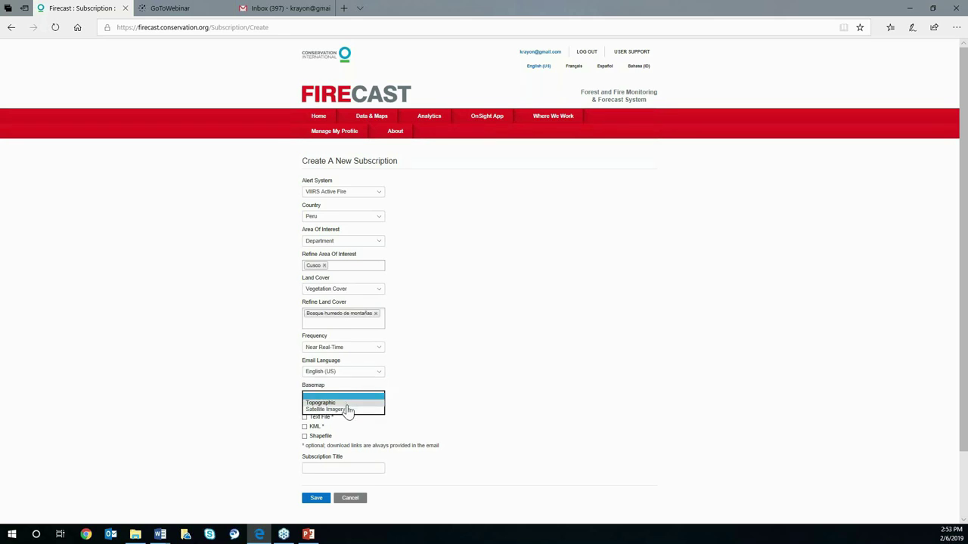
pyautogui.click(346, 404)
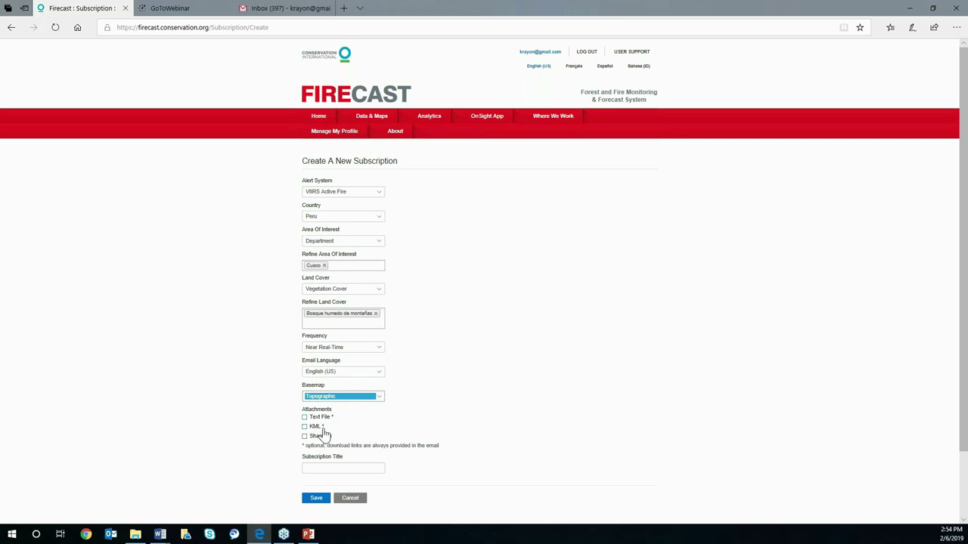
# Include the Shapefile attachment, title the subscription "Peru Cusco", and save it
pyautogui.click(308, 444)
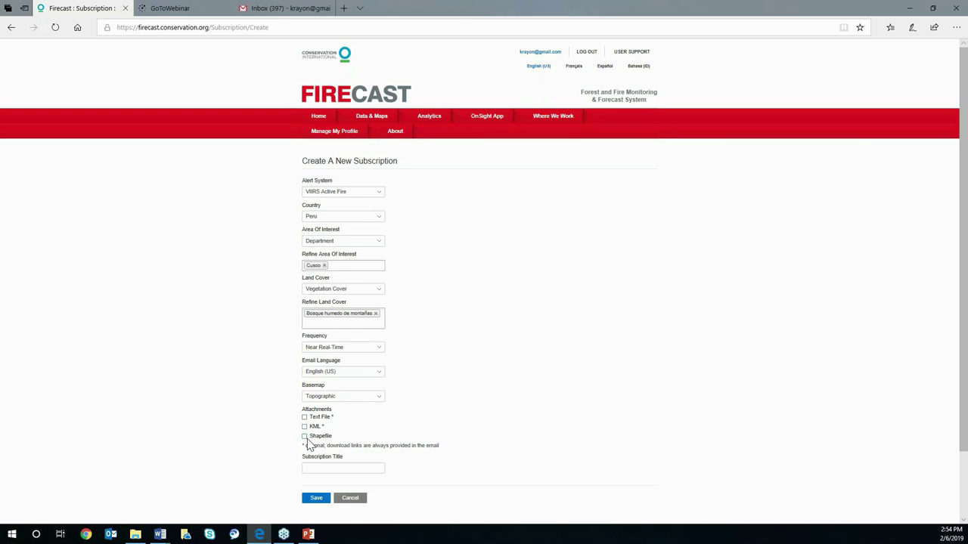
pyautogui.click(305, 438)
pyautogui.click(335, 469)
pyautogui.write('Peru ')
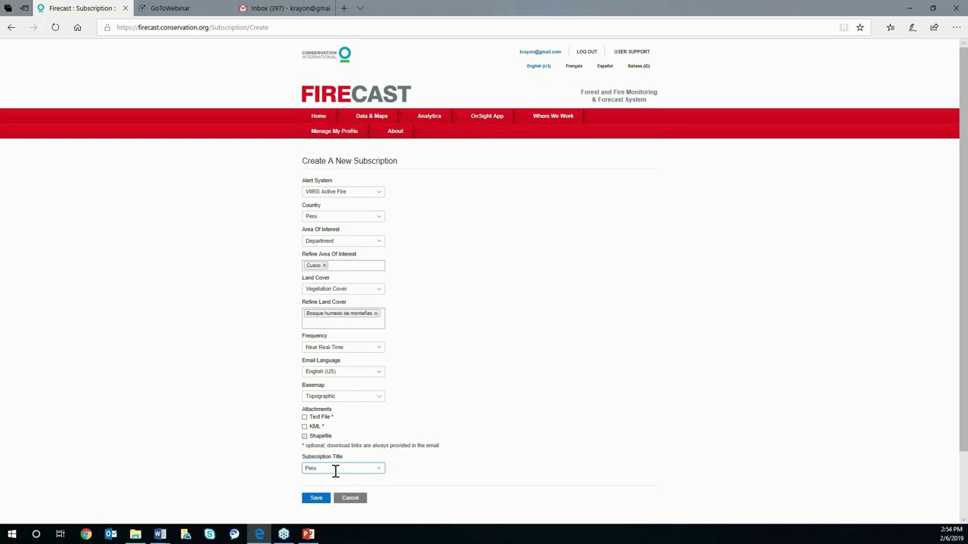
pyautogui.write('Cusco')
pyautogui.click(317, 499)
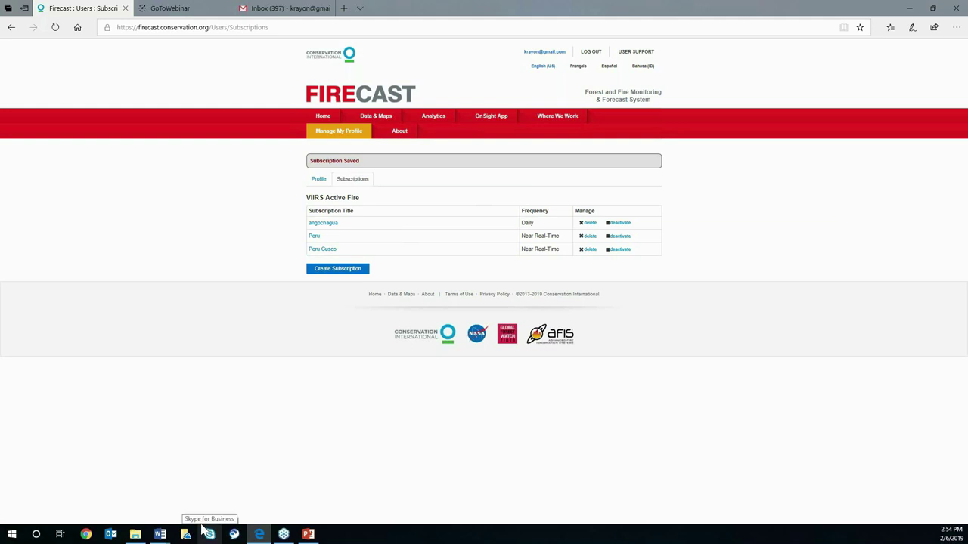
# Switch to the PowerPoint presentation to show the Summary of Session #3 slide
pyautogui.click(308, 535)
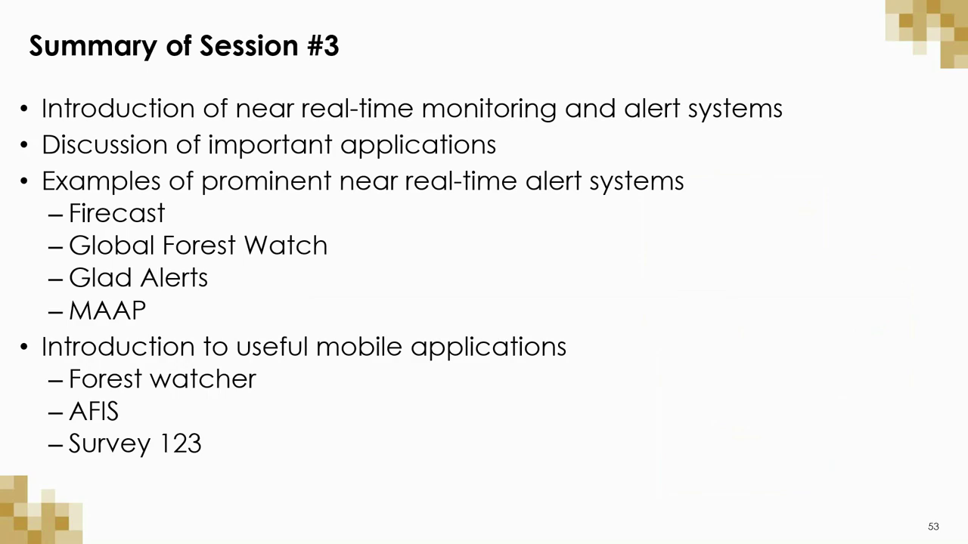
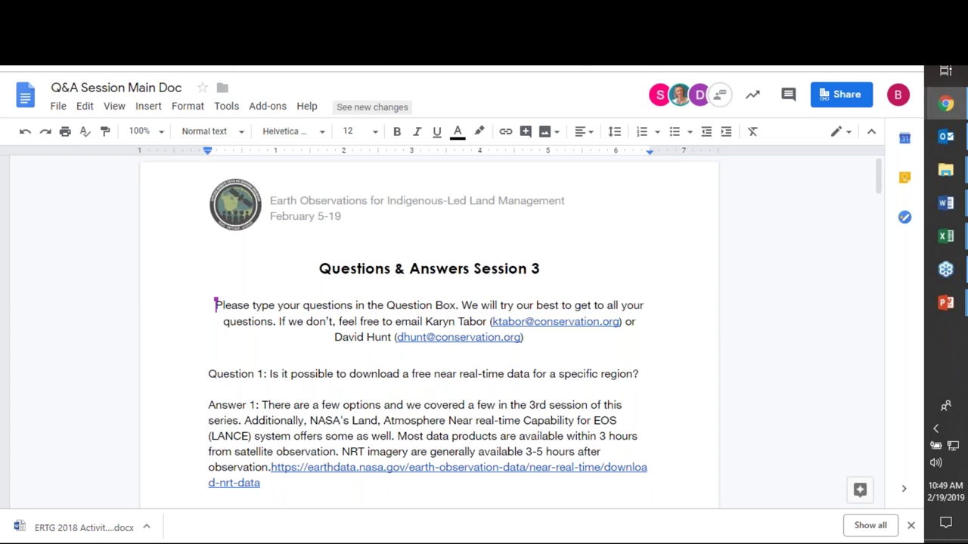
# Enlarge the Q&A Session Main Doc and read through Questions 1 and 2 with their answers
pyautogui.hotkey('ctrl', '+')
pyautogui.hotkey('ctrl', '+')
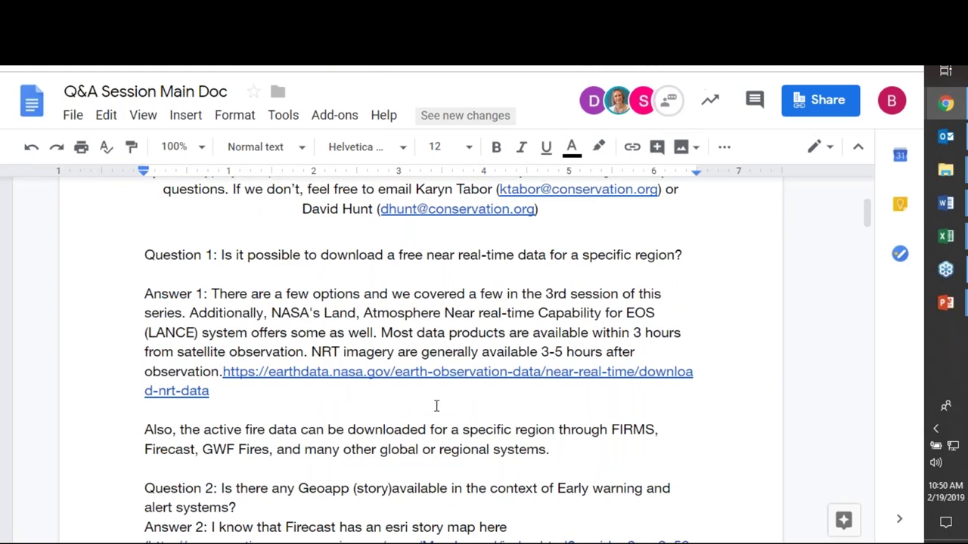
pyautogui.scroll(-5, 436, 407)
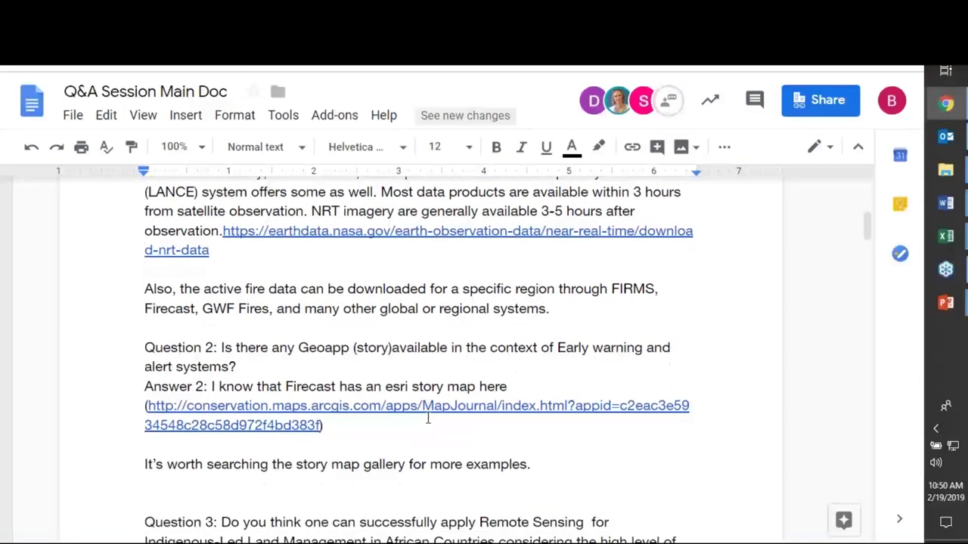
pyautogui.scroll(-2, 428, 421)
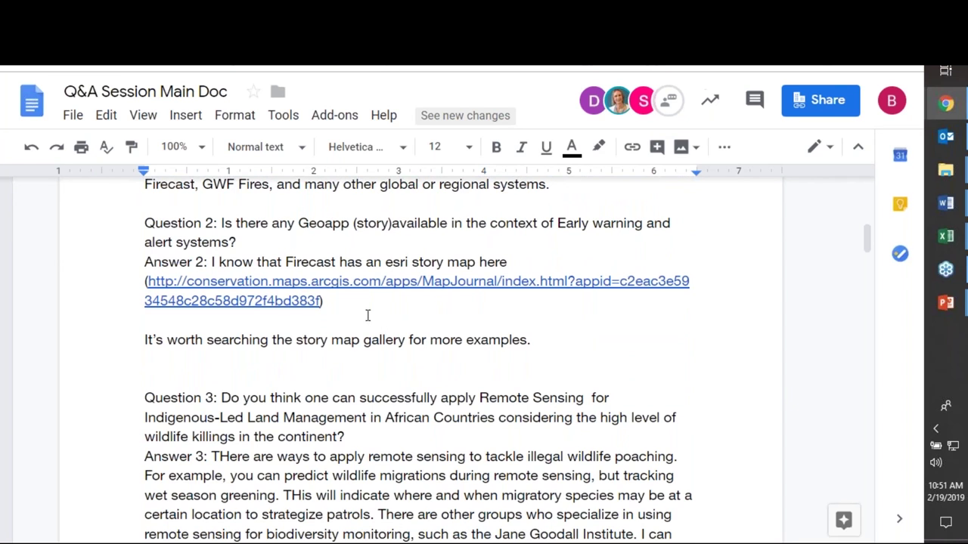
pyautogui.click(546, 344)
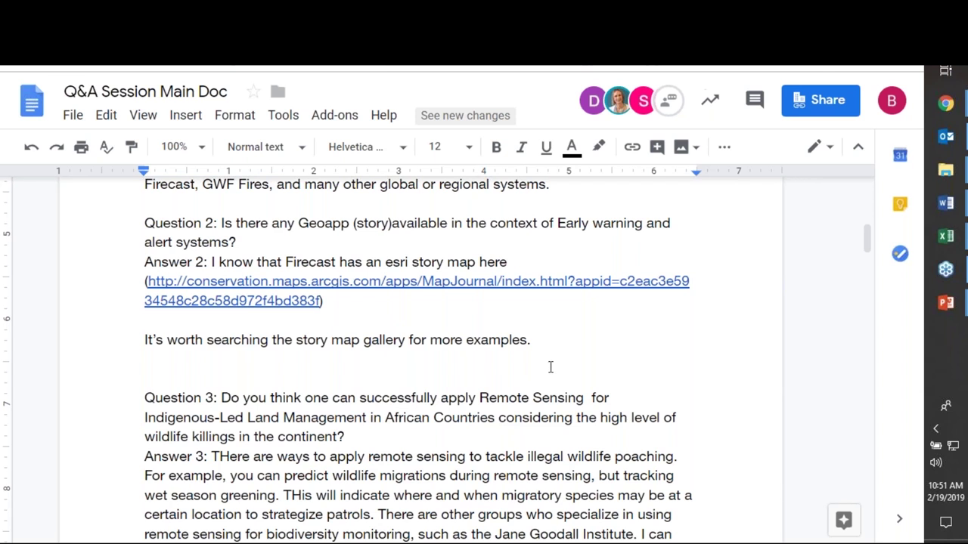
# Correct the capitalization of "THis" to "This" in Answer 3 about remote sensing and wildlife poaching
pyautogui.scroll(-4, 551, 367)
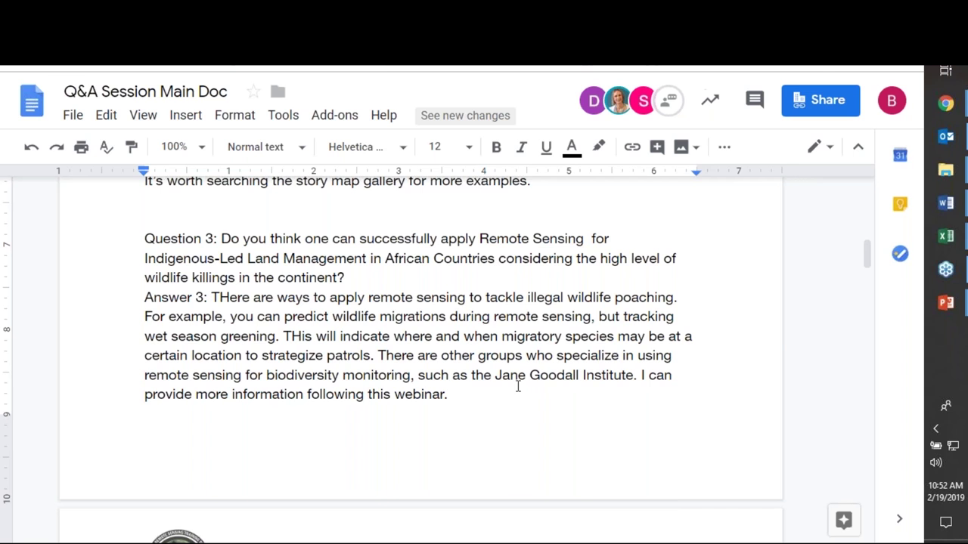
pyautogui.click(301, 337)
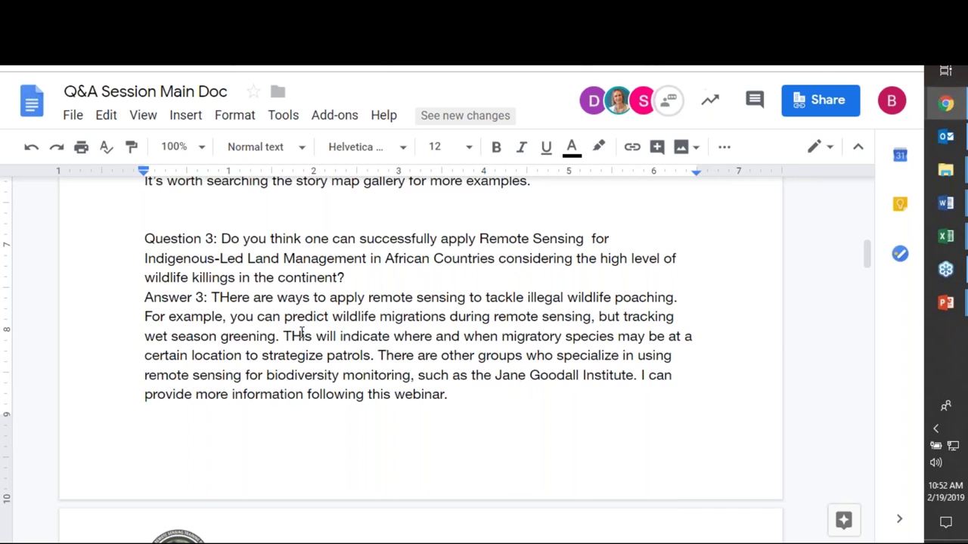
pyautogui.press('BackSpace')
pyautogui.write('h')
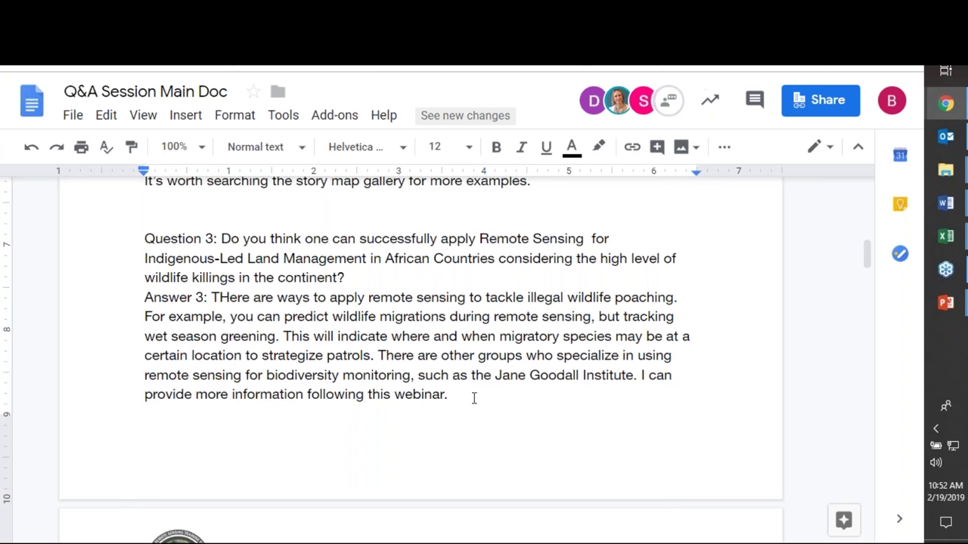
pyautogui.scroll(-1, 475, 398)
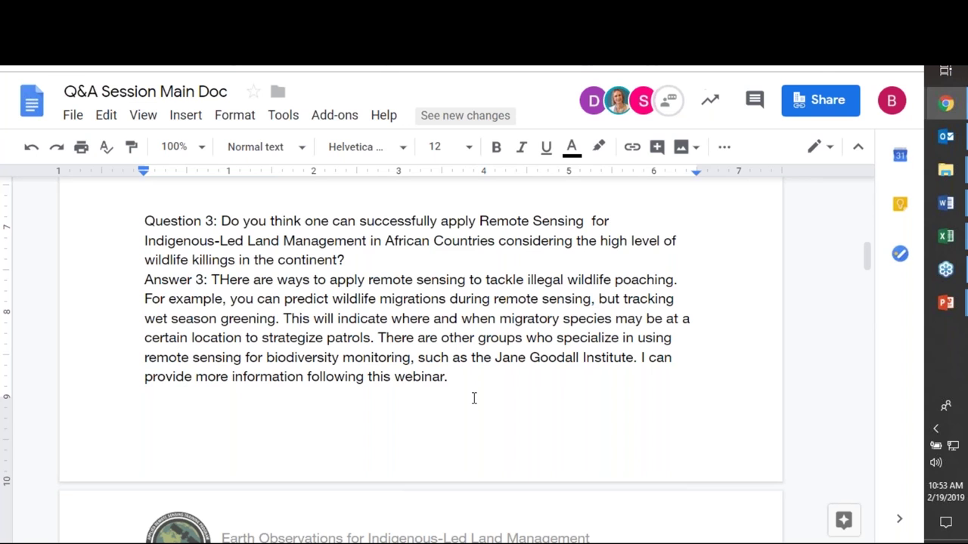
pyautogui.scroll(-5, 474, 398)
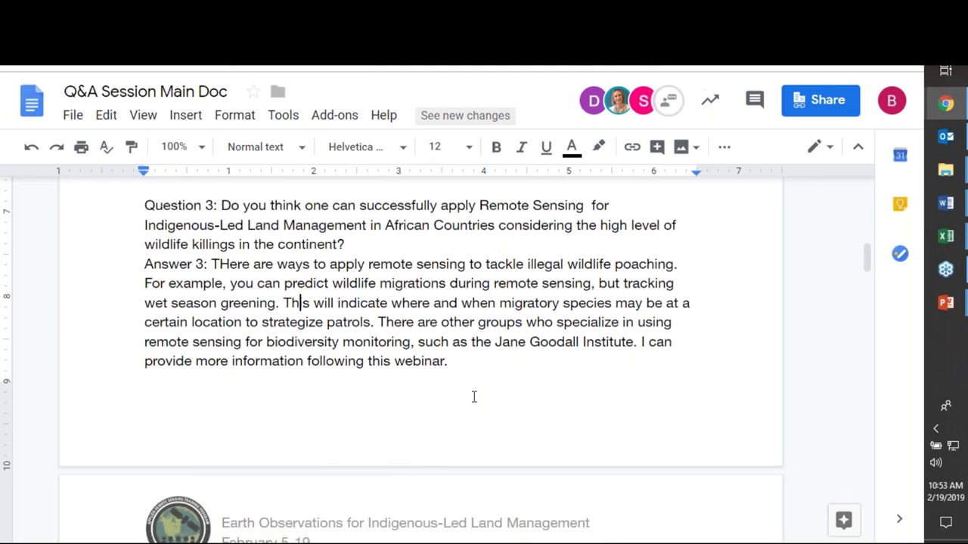
# Append the words "Wildlife Insights uses remote camera" to the end of Answer 3
pyautogui.scroll(4, 472, 401)
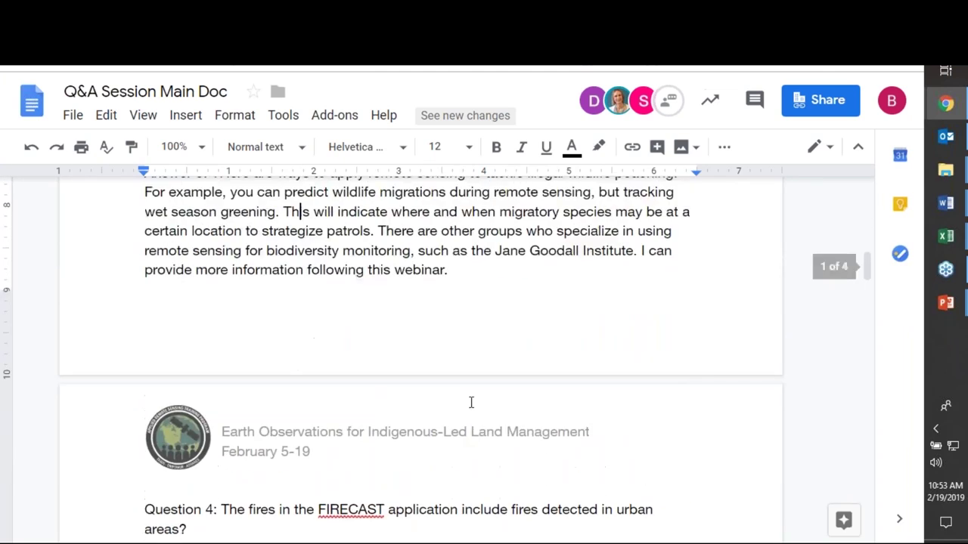
pyautogui.click(470, 347)
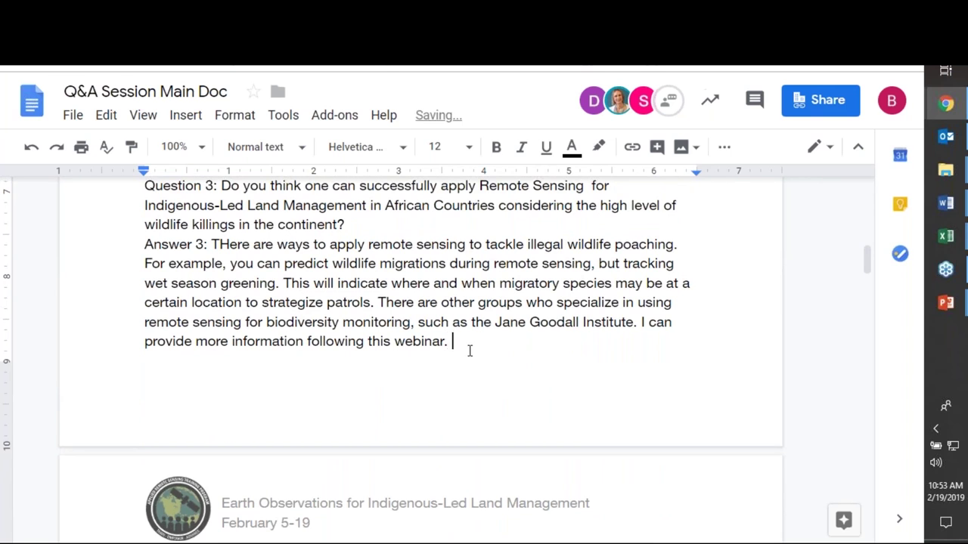
pyautogui.write('Wildlife Insight')
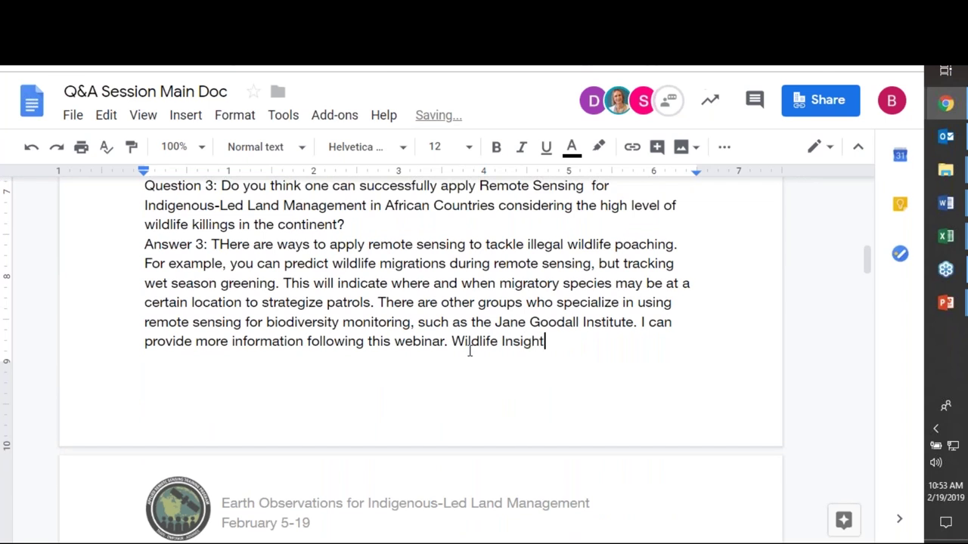
pyautogui.write('s uses remo')
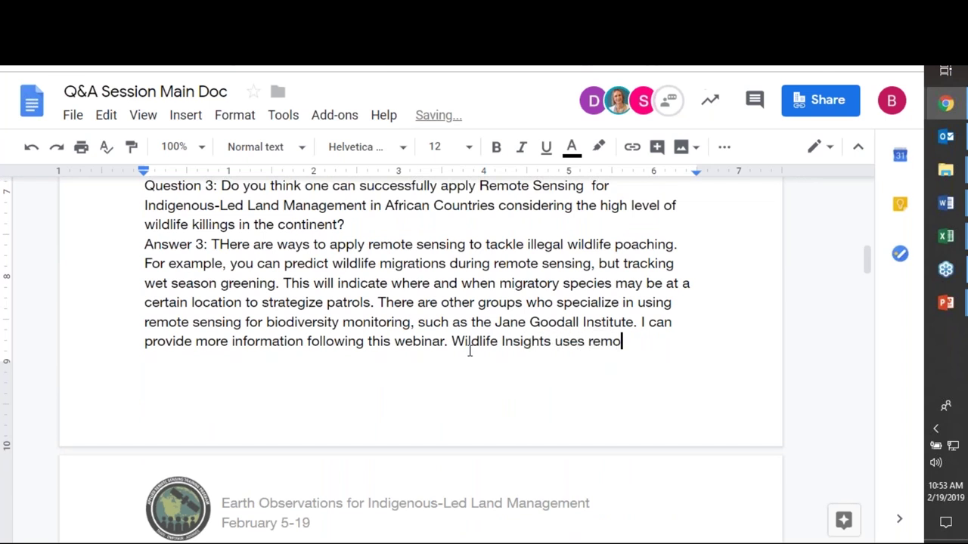
pyautogui.write('te camera movenment')
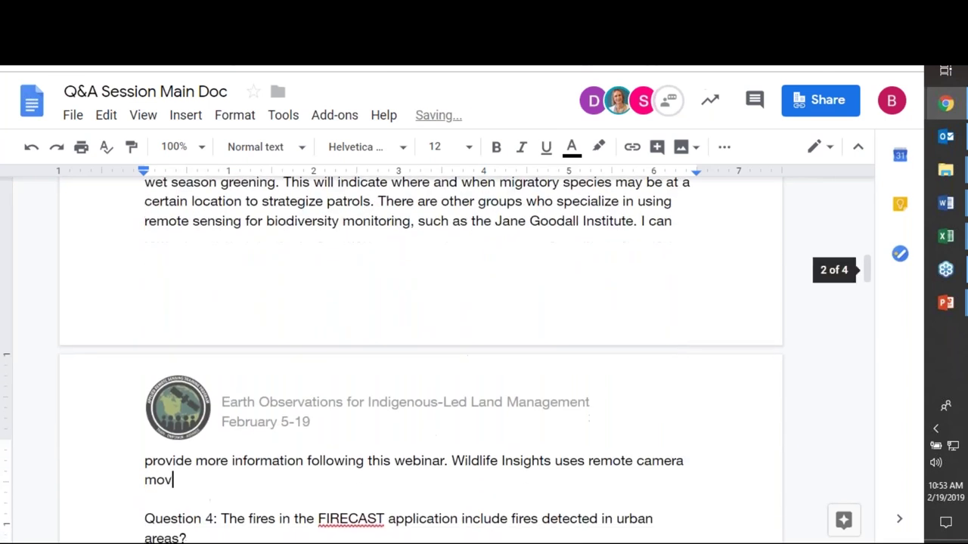
pyautogui.press('BackSpace')
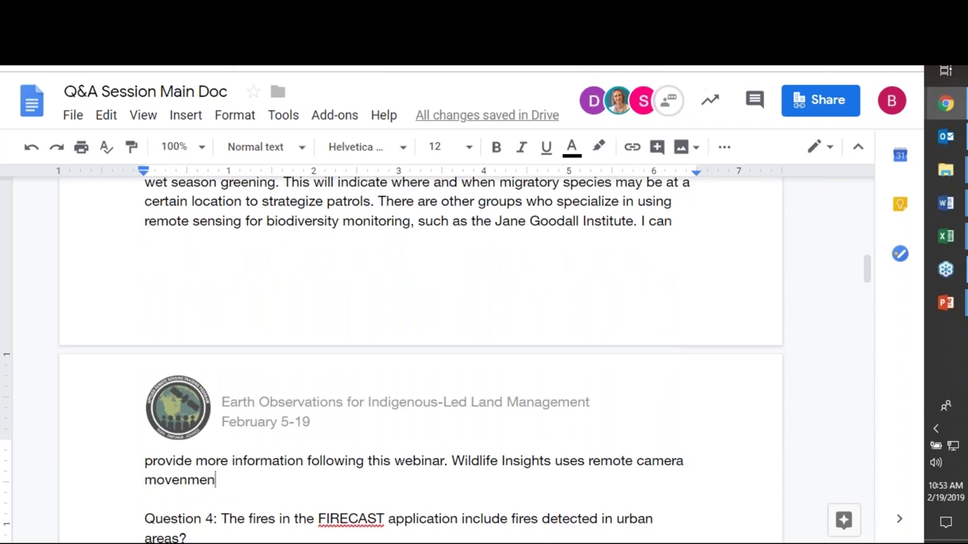
pyautogui.press('BackSpace')
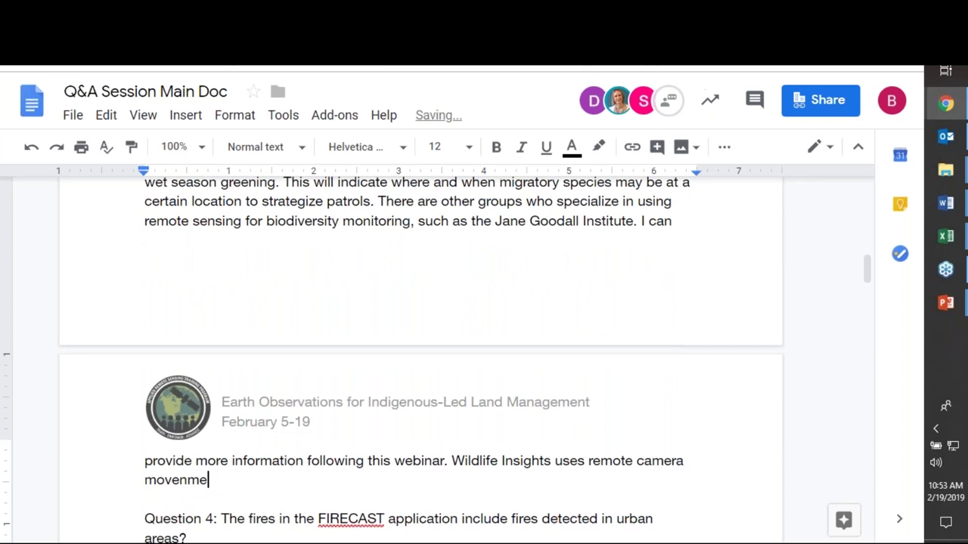
pyautogui.press('BackSpace')
pyautogui.press('BackSpace')
pyautogui.press('BackSpace')
pyautogui.press('BackSpace')
pyautogui.press('BackSpace')
pyautogui.press('BackSpace')
pyautogui.press('BackSpace')
pyautogui.write('animal')
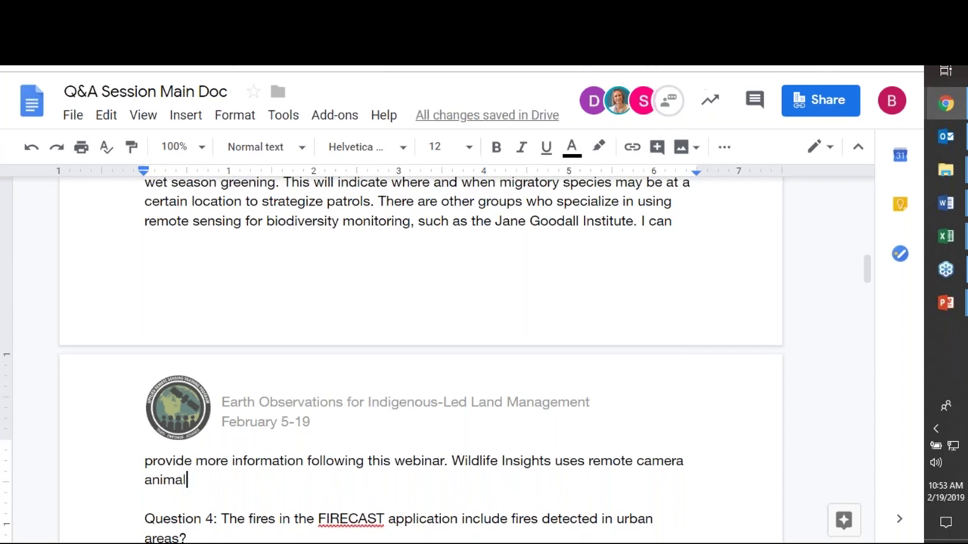
pyautogui.press('BackSpace')
pyautogui.press('BackSpace')
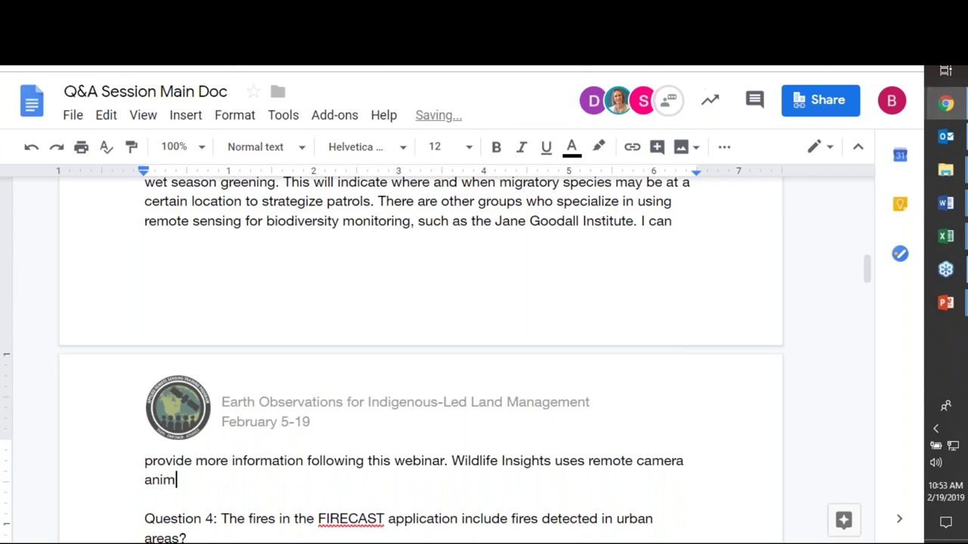
pyautogui.press('BackSpace')
pyautogui.press('BackSpace')
pyautogui.press('BackSpace')
pyautogui.press('BackSpace')
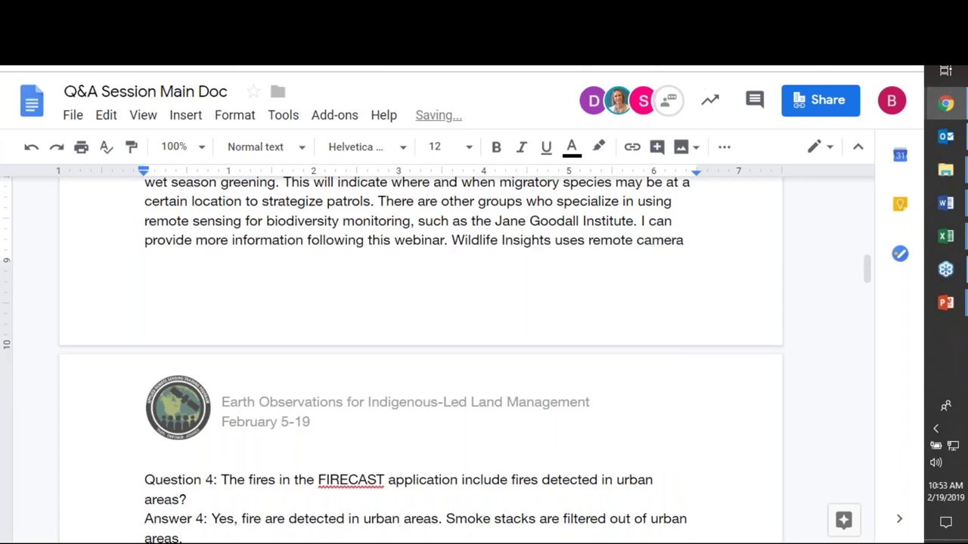
# End the new Answer 3 sentence with "remote cameras." and read through Question 4 and its answer
pyautogui.press('BackSpace')
pyautogui.write('s.')
pyautogui.scroll(-3, 385, 397)
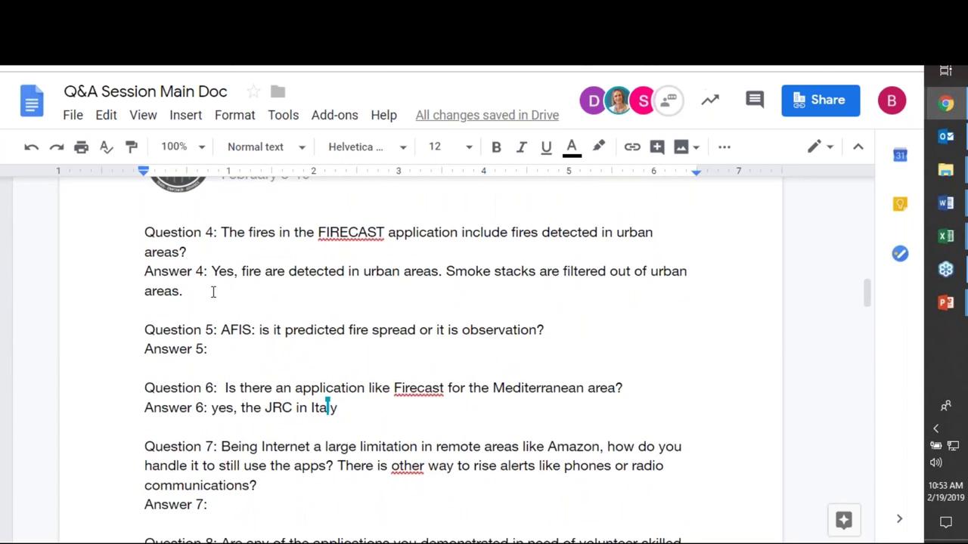
pyautogui.click(211, 293)
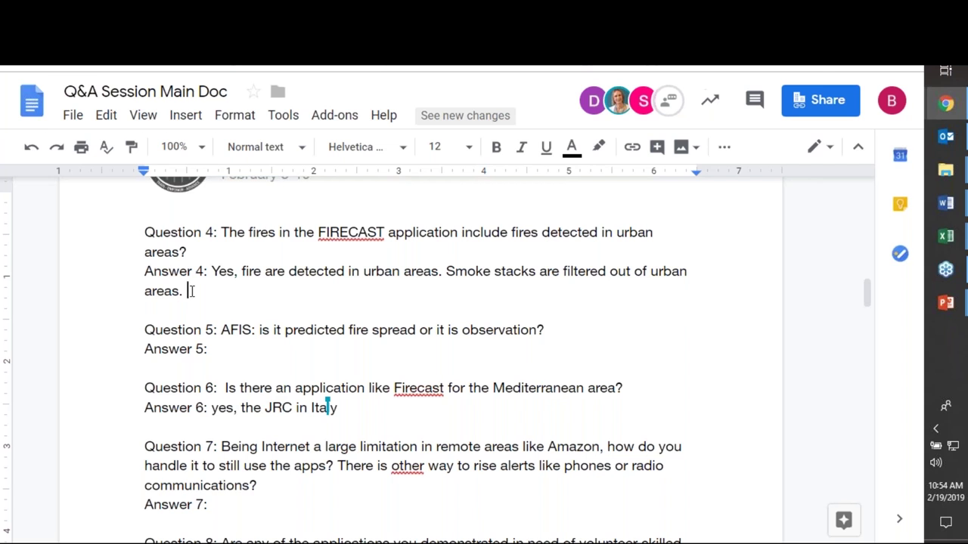
pyautogui.scroll(-2, 192, 291)
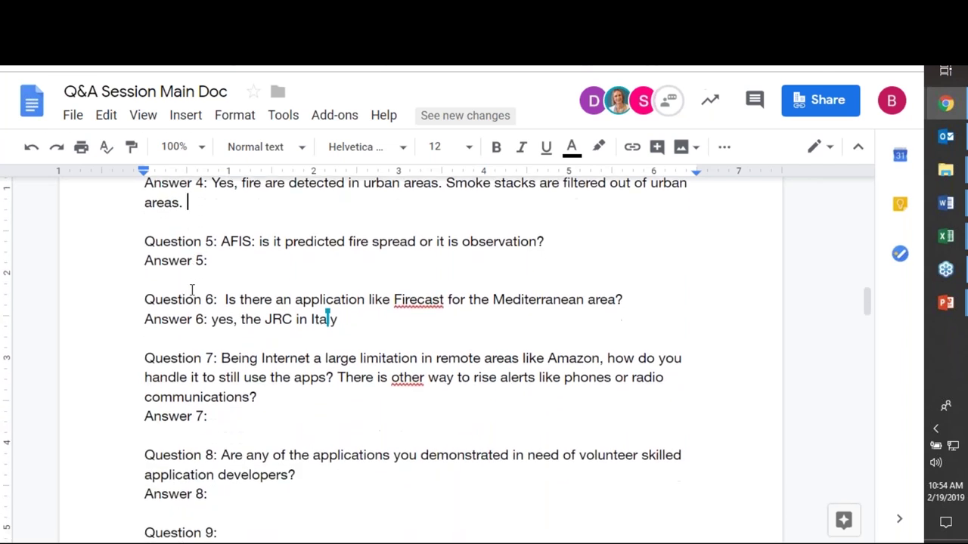
# Begin Answer 5 with the sentence "AFIS has active fire detections gloablly."
pyautogui.click(228, 261)
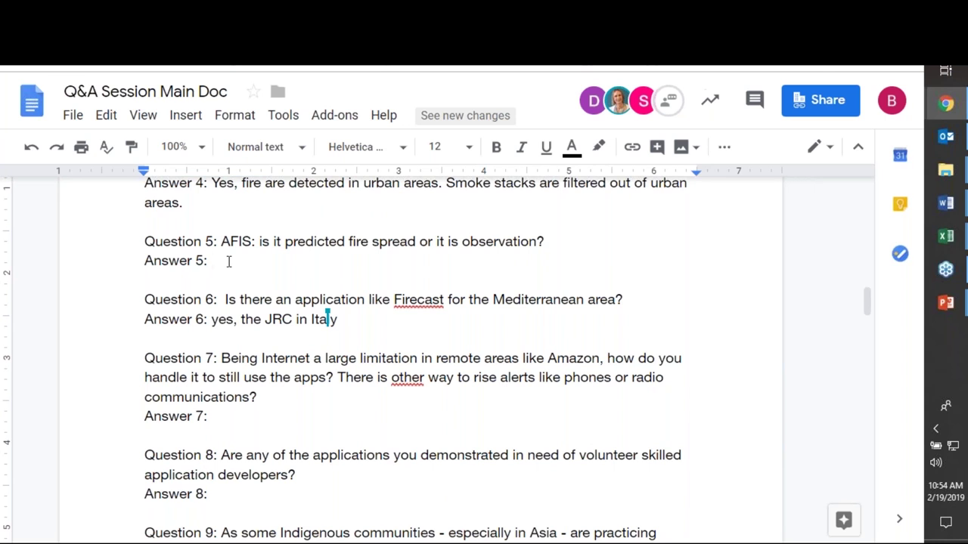
pyautogui.write('AFIS ha')
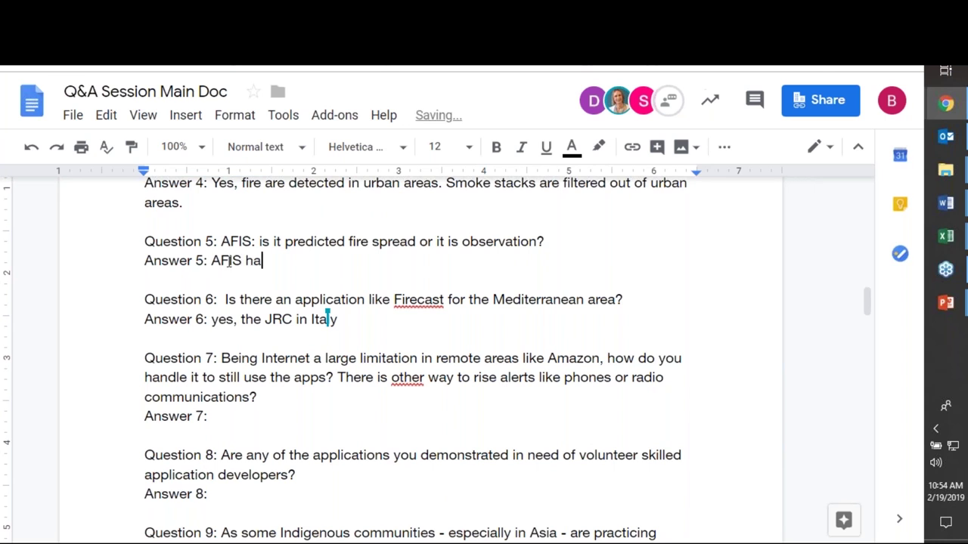
pyautogui.write('s active fire detections.')
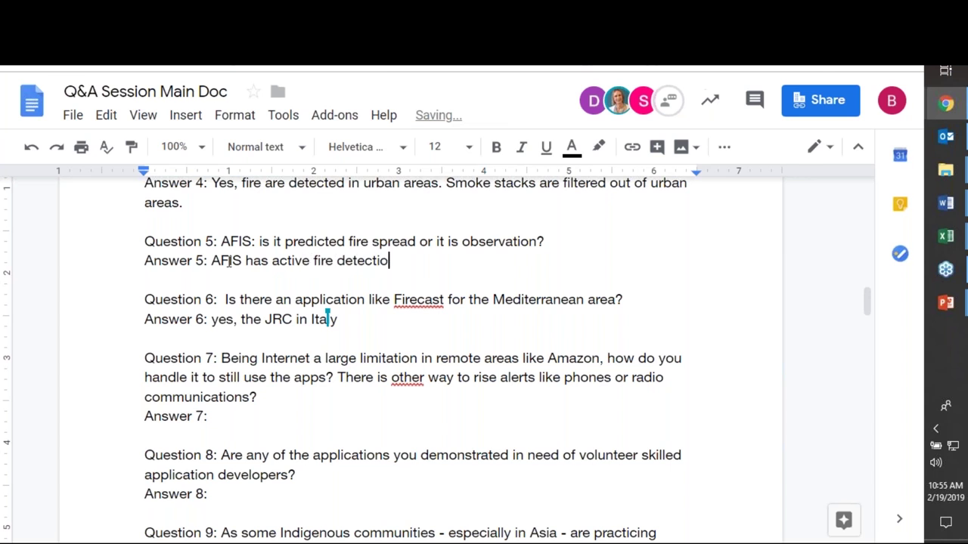
pyautogui.press('BackSpace')
pyautogui.press('BackSpace')
pyautogui.write('gloablly. Fir')
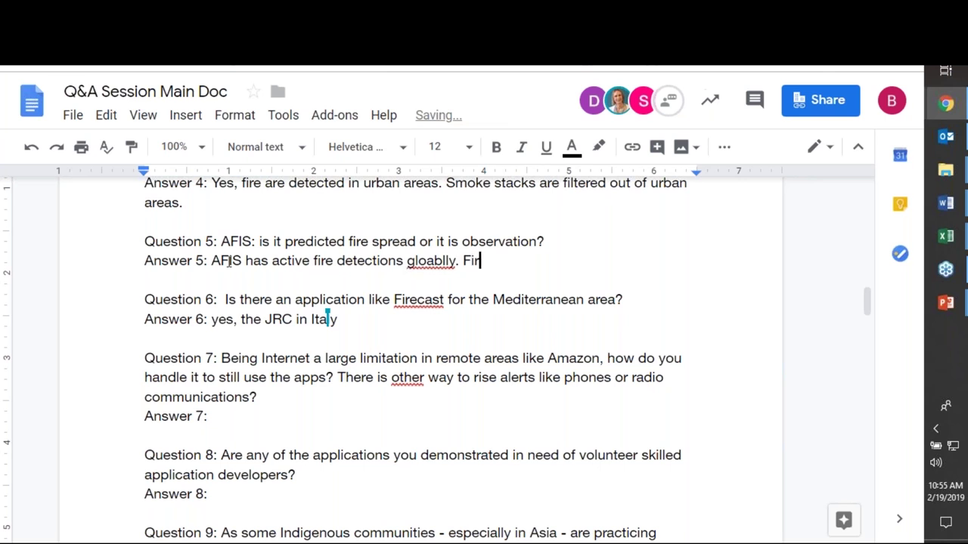
# Add "Fire danger is also indicated (dry areas of potential and spread)." as the second sentence of Answer 5
pyautogui.write('e danger ')
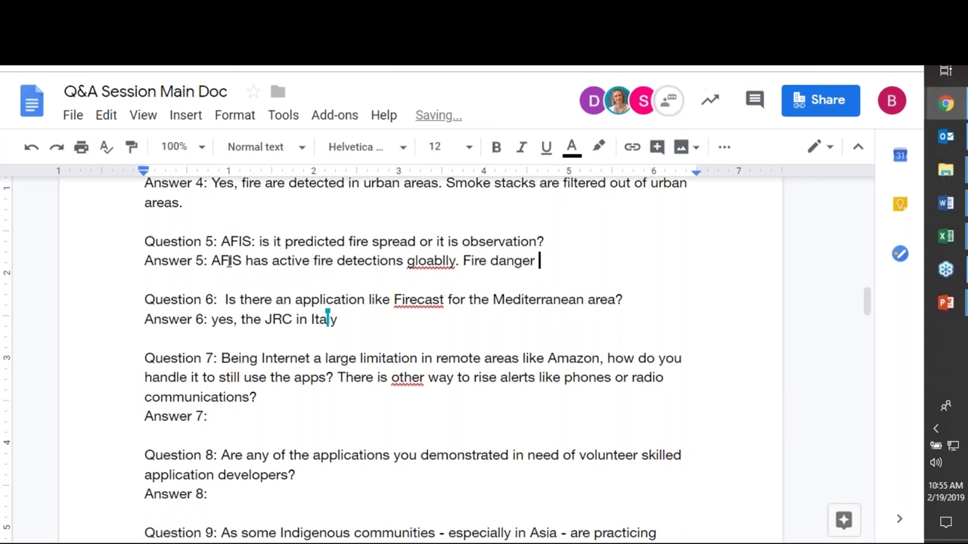
pyautogui.write('is also indicated ')
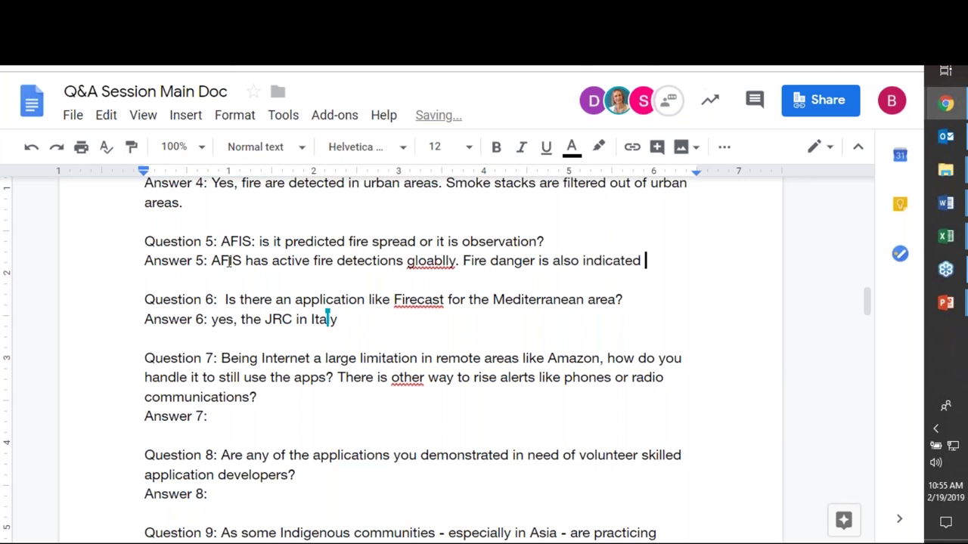
pyautogui.write('(dry areas ')
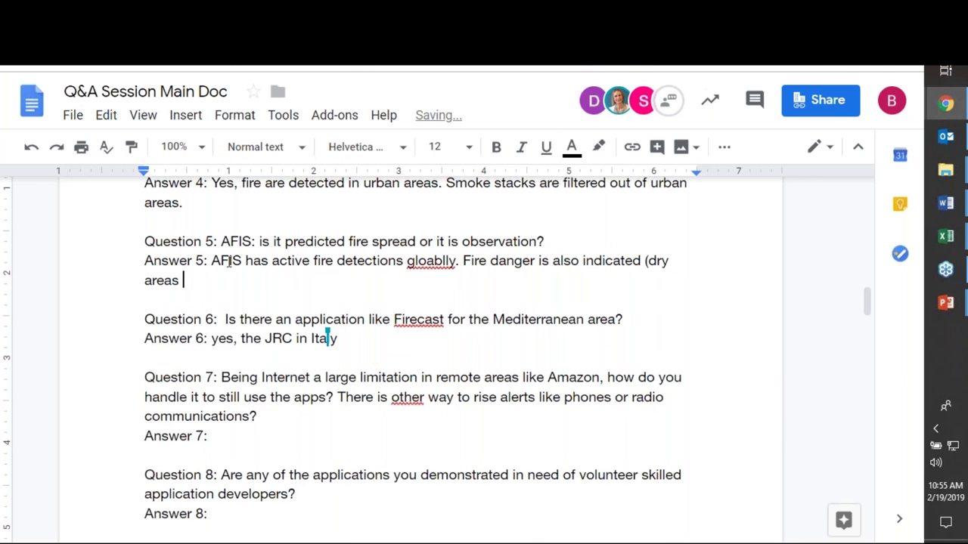
pyautogui.write('of potenti')
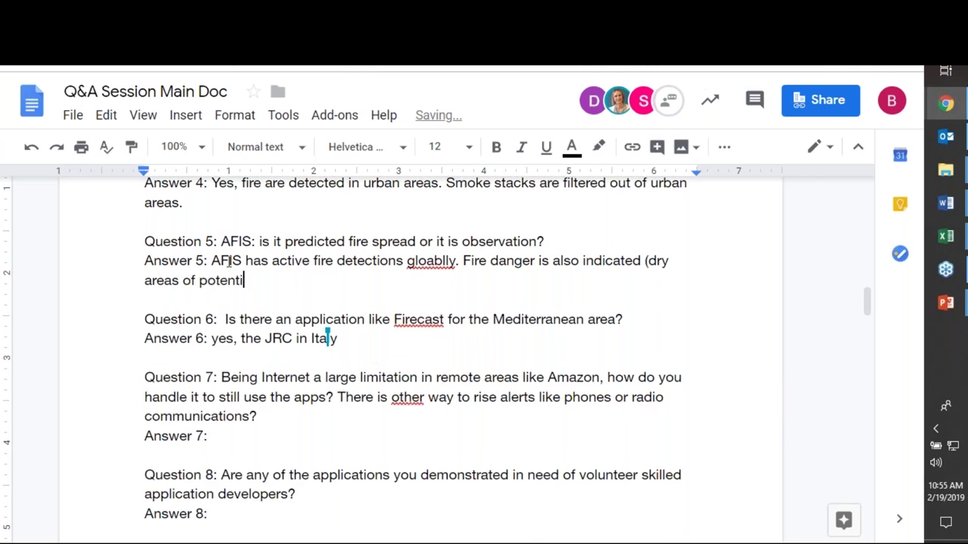
pyautogui.write('al and sprea')
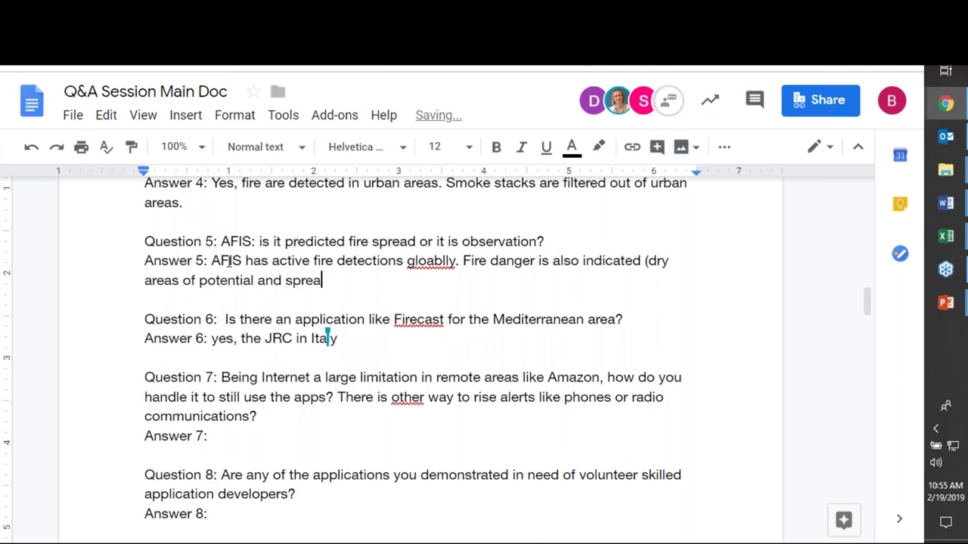
pyautogui.write('d). There is a fi')
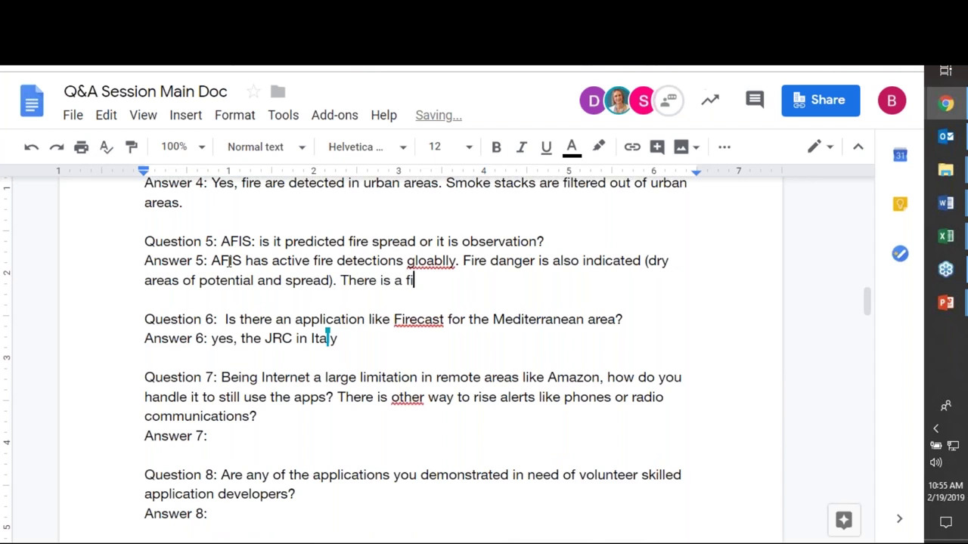
# Complete the last sentence of Answer 5 as "There is a fire spread model in parts of Africa."
pyautogui.write('re spread model ')
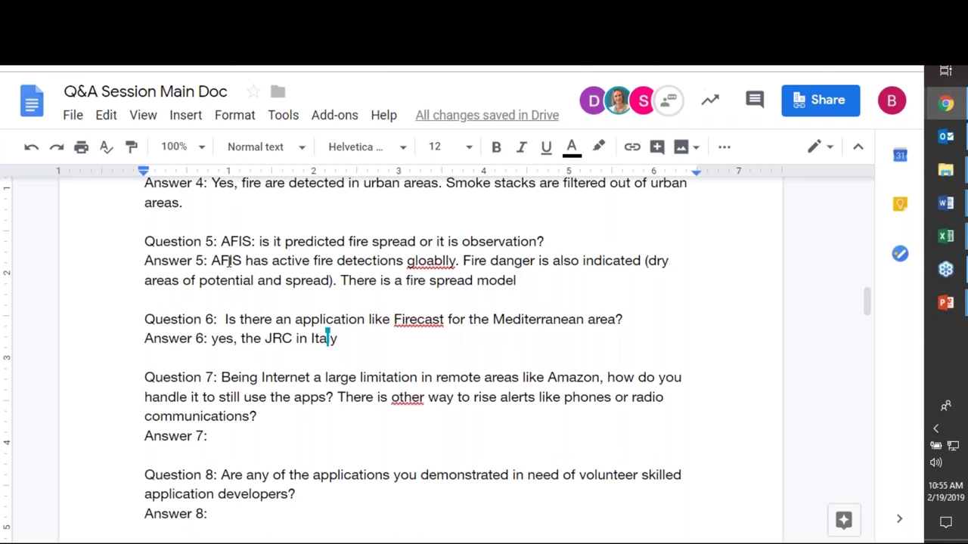
pyautogui.write('in ')
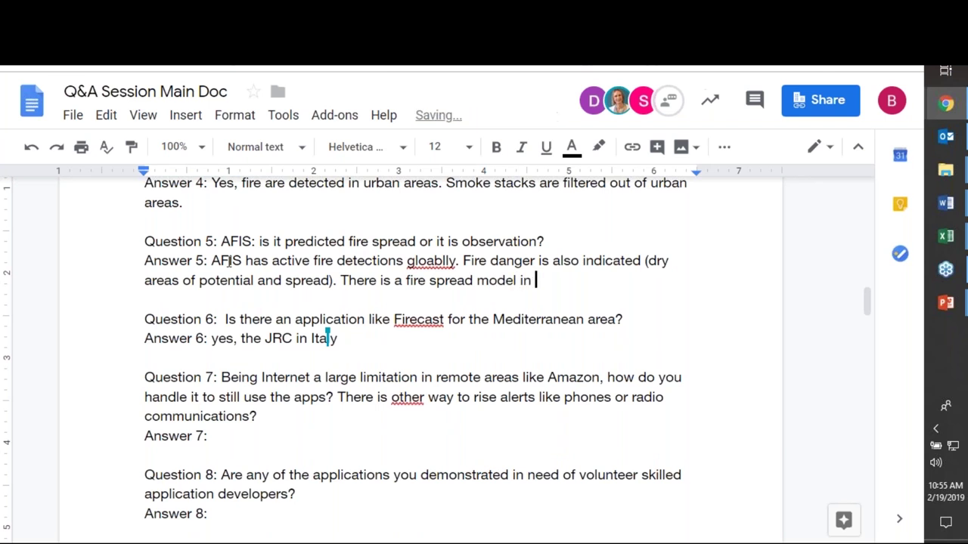
pyautogui.write('parts of Aff')
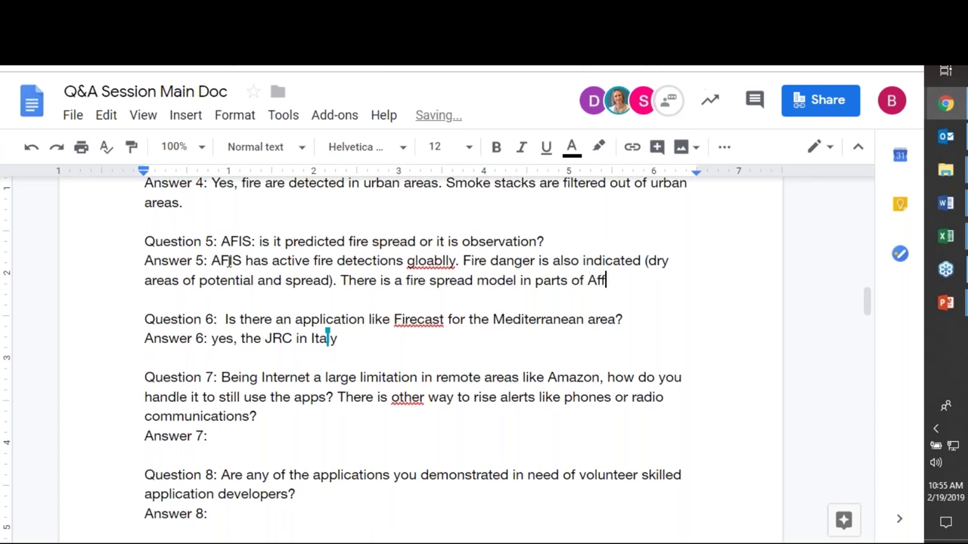
pyautogui.press('BackSpace')
pyautogui.write('rica.')
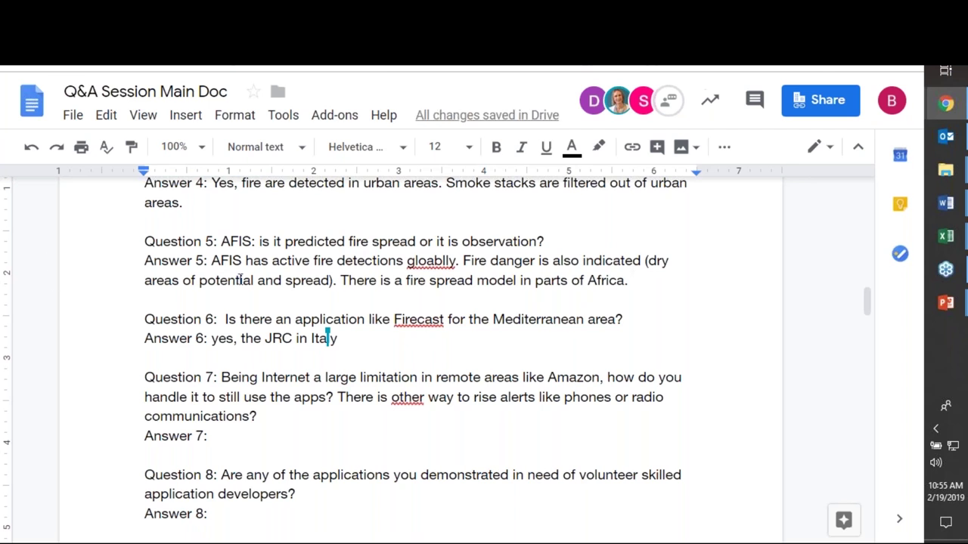
# Insert the word "predictive" before "fire spread model" in Answer 5
pyautogui.click(407, 282)
pyautogui.write('predicy')
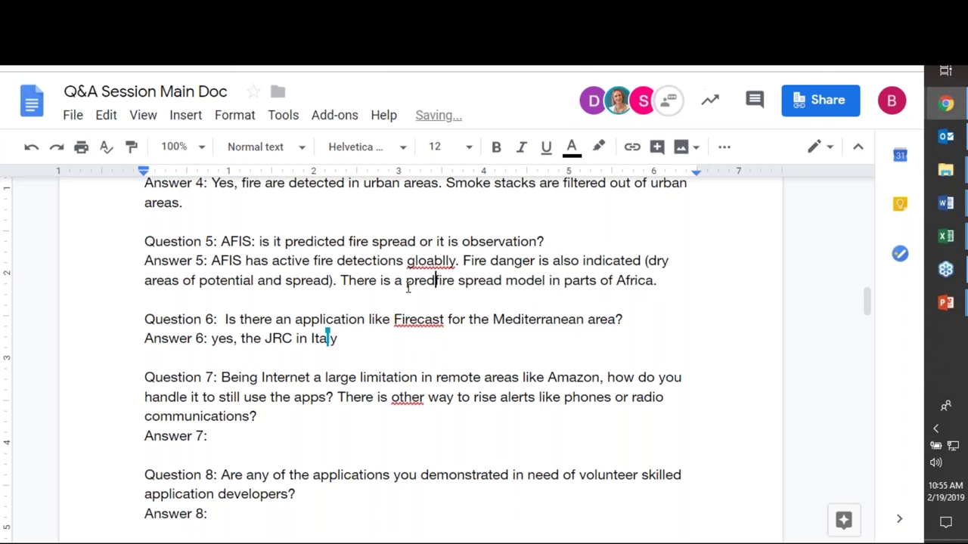
pyautogui.press('BackSpace')
pyautogui.write('tive')
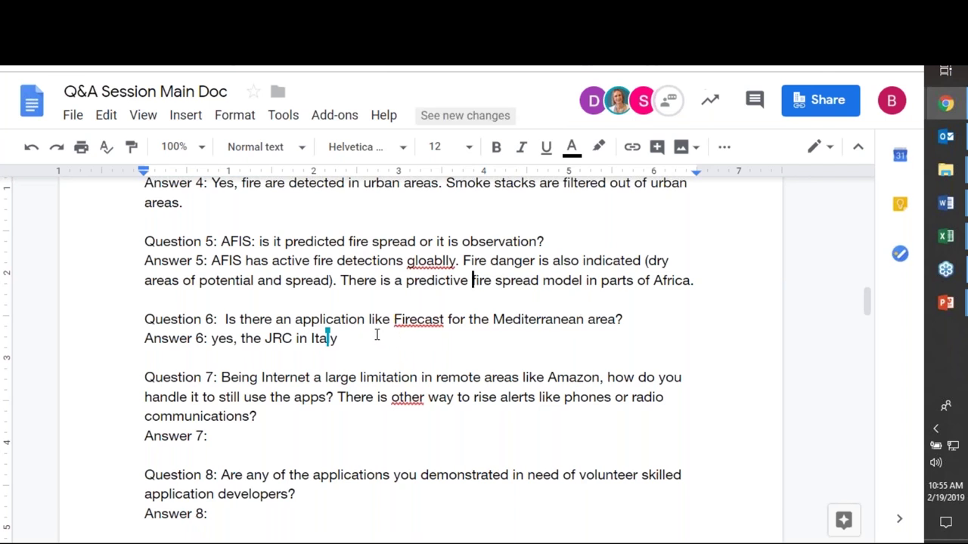
# End the existing Answer 6 sentence after "Italy" with a period and add "Joint Research Center."
pyautogui.click(377, 335)
pyautogui.write('.')
pyautogui.write('Joint Resea')
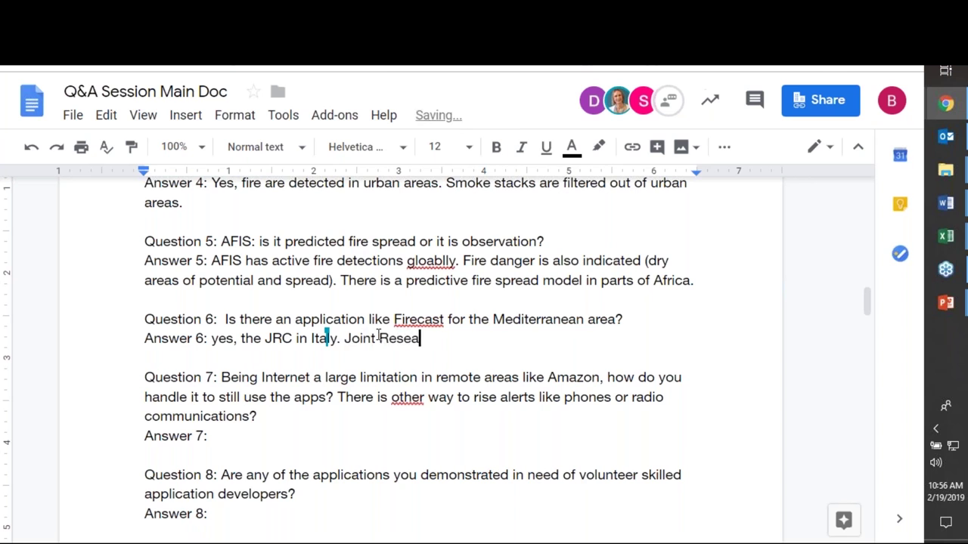
pyautogui.write('rch Center')
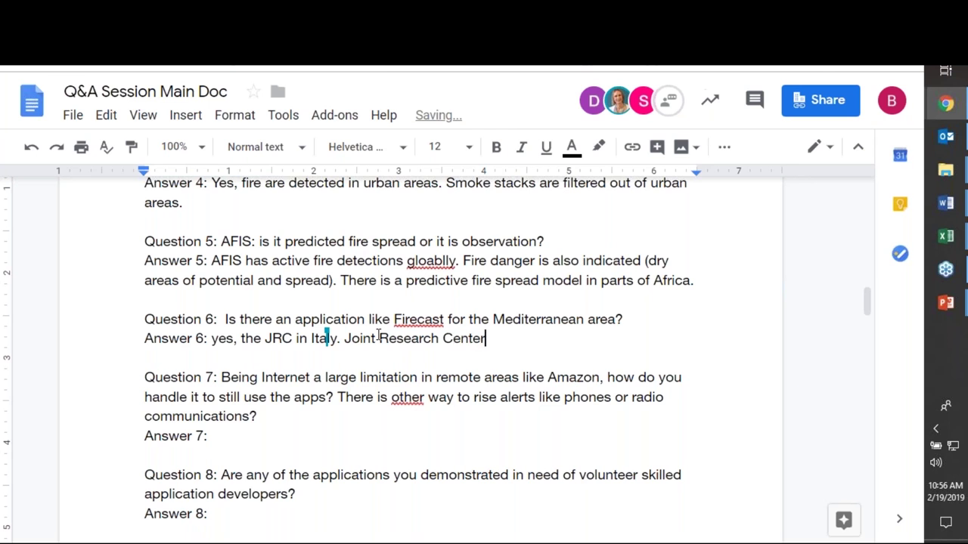
pyautogui.write('.')
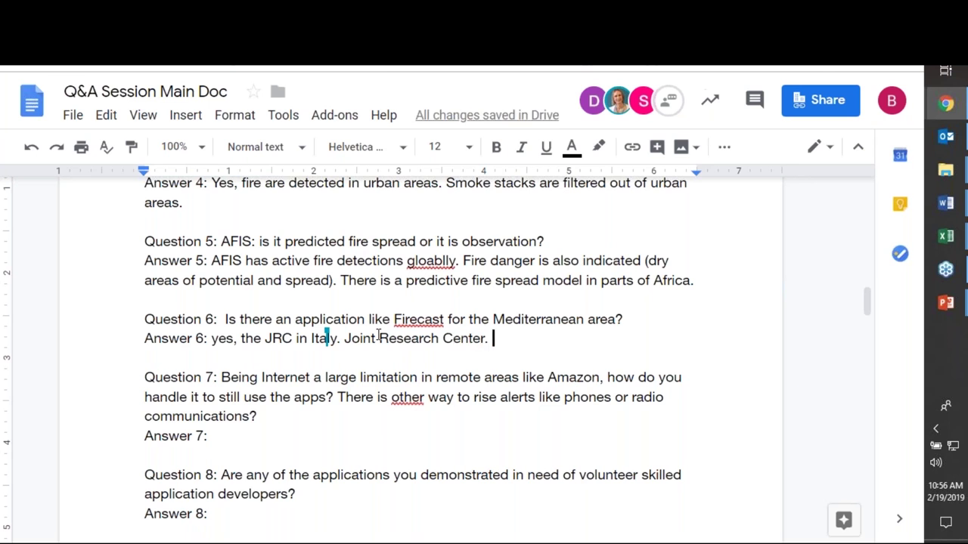
# Continue the Joint Research Center sentence in Answer 6 with "also has a fire regional" in place of its period
pyautogui.press('BackSpace')
pyautogui.press('BackSpace')
pyautogui.write('also had')
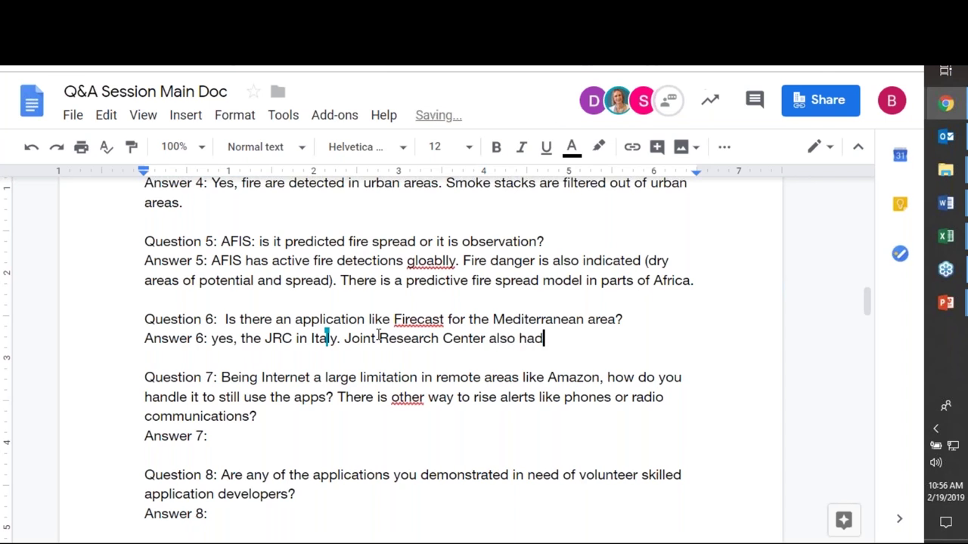
pyautogui.press('BackSpace')
pyautogui.write('s a ')
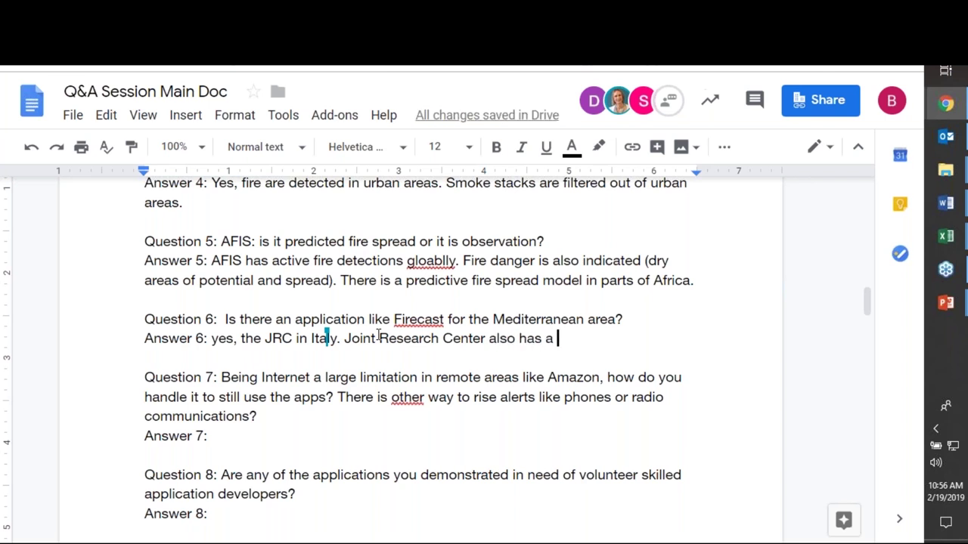
pyautogui.write('fire re')
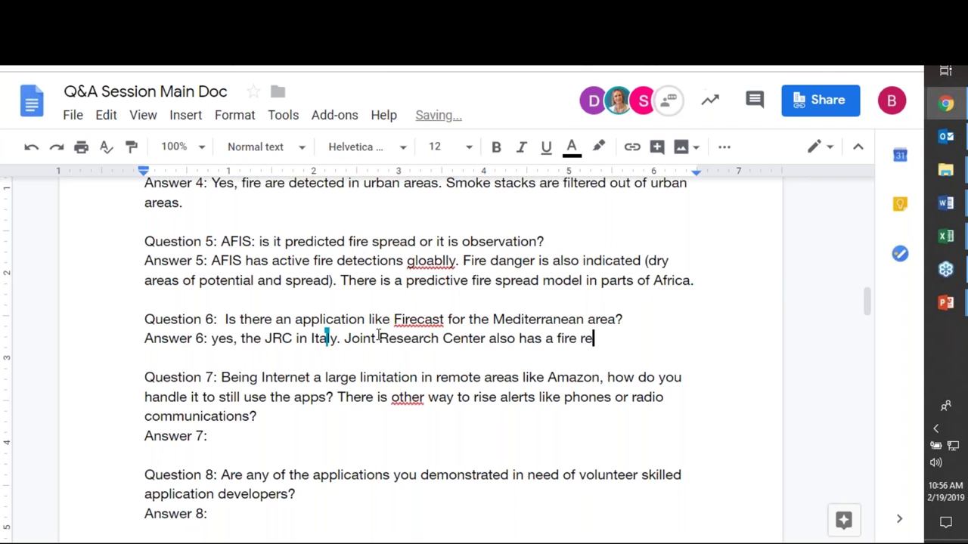
pyautogui.write('gional')
# Put "regional" in parentheses in Answer 6 and finish the sentence with "alert system."
pyautogui.press('BackSpace')
pyautogui.write(')')
pyautogui.press('Left')
pyautogui.press('Left')
pyautogui.press('Left')
pyautogui.press('Left')
pyautogui.press('Left')
pyautogui.press('Left')
pyautogui.press('Left')
pyautogui.press('Left')
pyautogui.press('Left')
pyautogui.write('(')
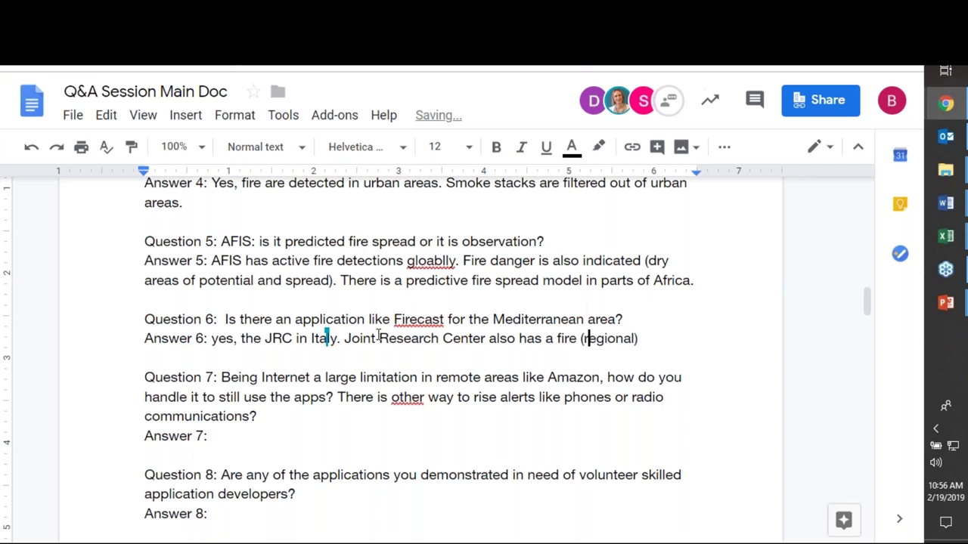
pyautogui.hotkey('ctrl', 'Right')
pyautogui.press('End')
pyautogui.write('alert system.')
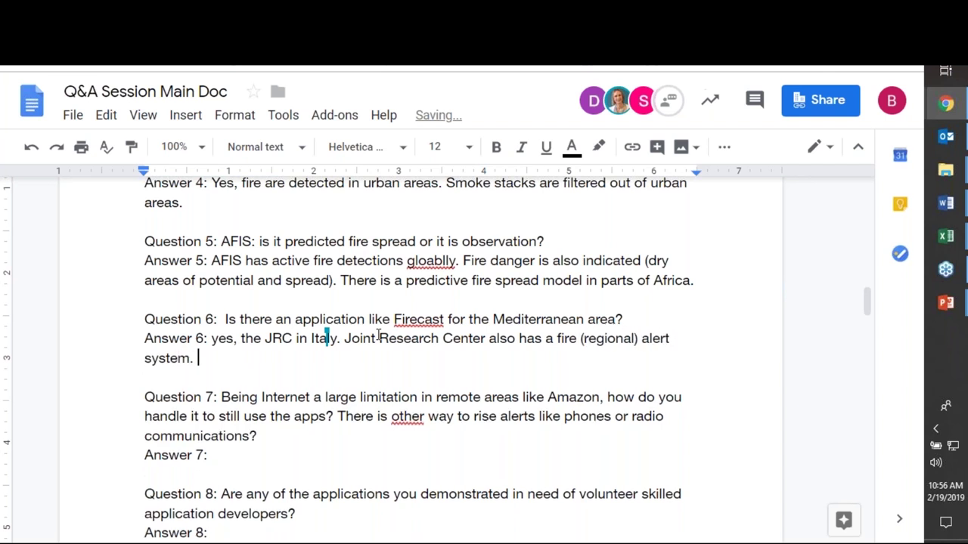
# Reword "There is" to "Are there" in the second sentence of Question 7
pyautogui.scroll(-4, 379, 337)
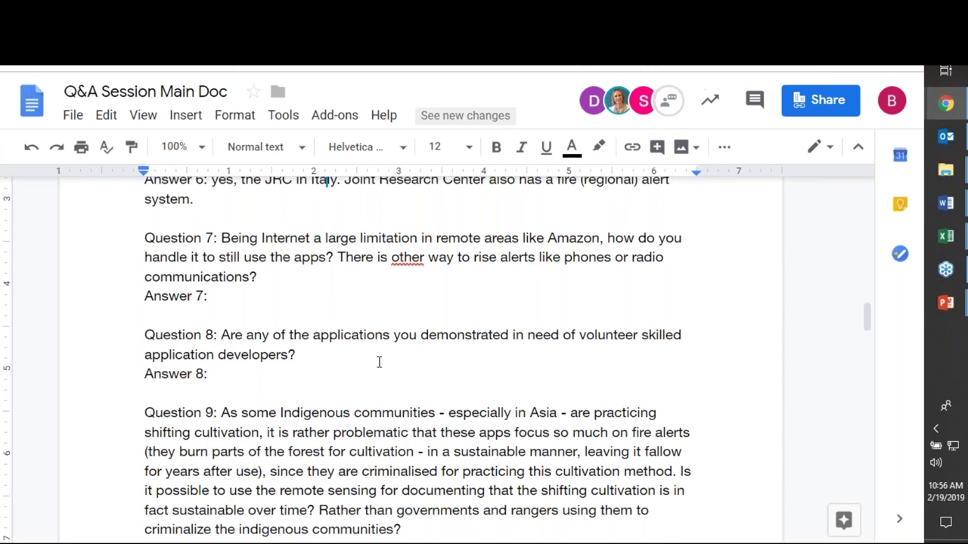
pyautogui.click(240, 296)
pyautogui.click(390, 257)
pyautogui.press('BackSpace')
pyautogui.press('BackSpace')
pyautogui.press('BackSpace')
pyautogui.press('BackSpace')
pyautogui.press('BackSpace')
pyautogui.press('BackSpace')
pyautogui.press('BackSpace')
pyautogui.press('BackSpace')
pyautogui.press('BackSpace')
pyautogui.write('Are t')
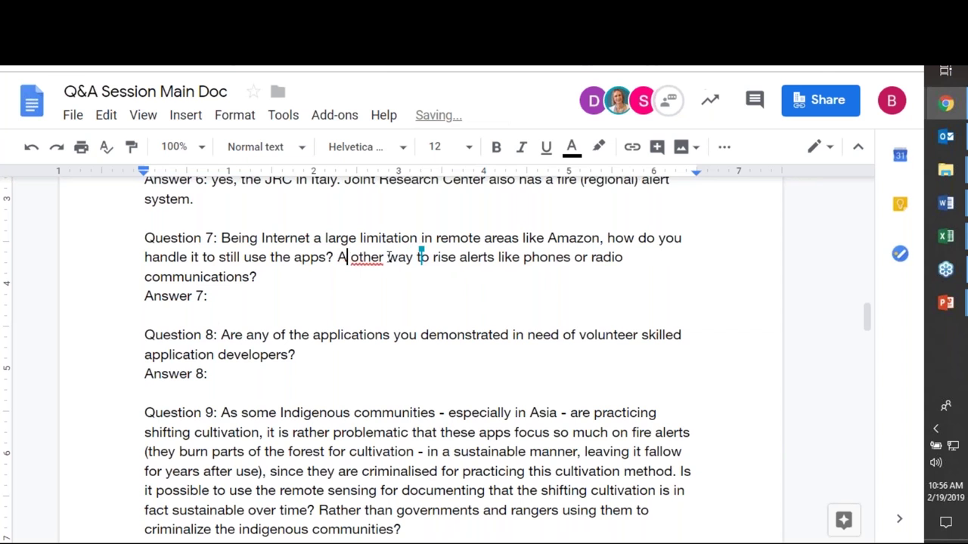
pyautogui.write('here')
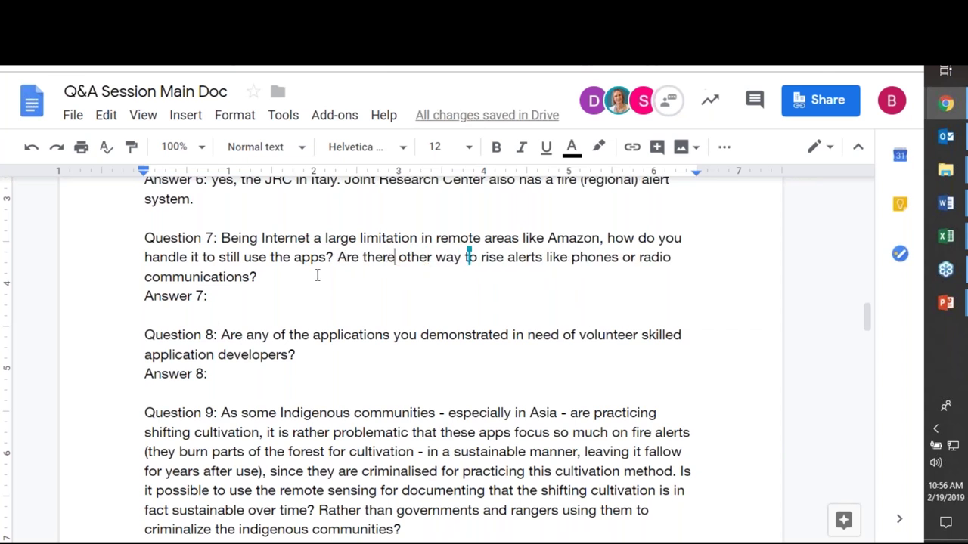
# Begin Answer 7 with "The apps we have shown, most, work offline but connecting periodically will be needed."
pyautogui.click(254, 296)
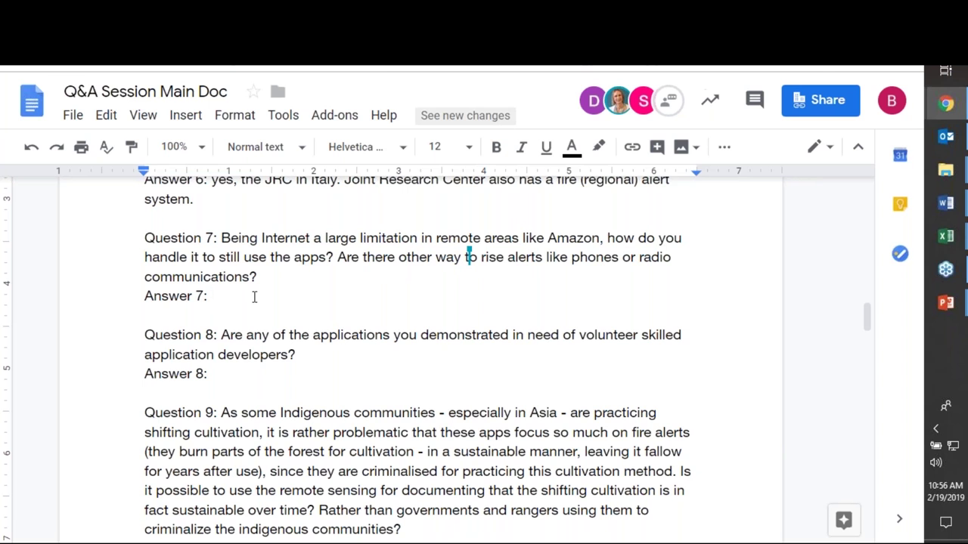
pyautogui.write('The apps we')
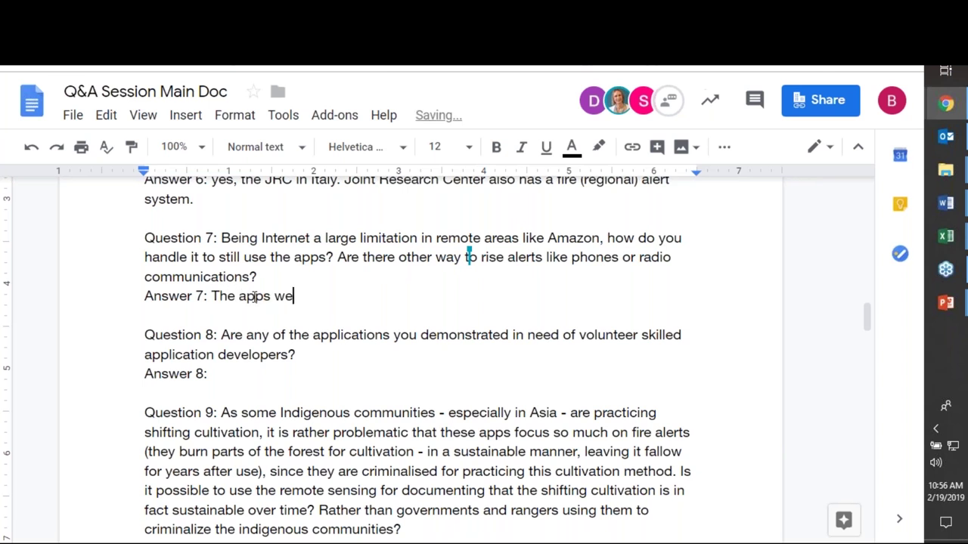
pyautogui.write(' have shown')
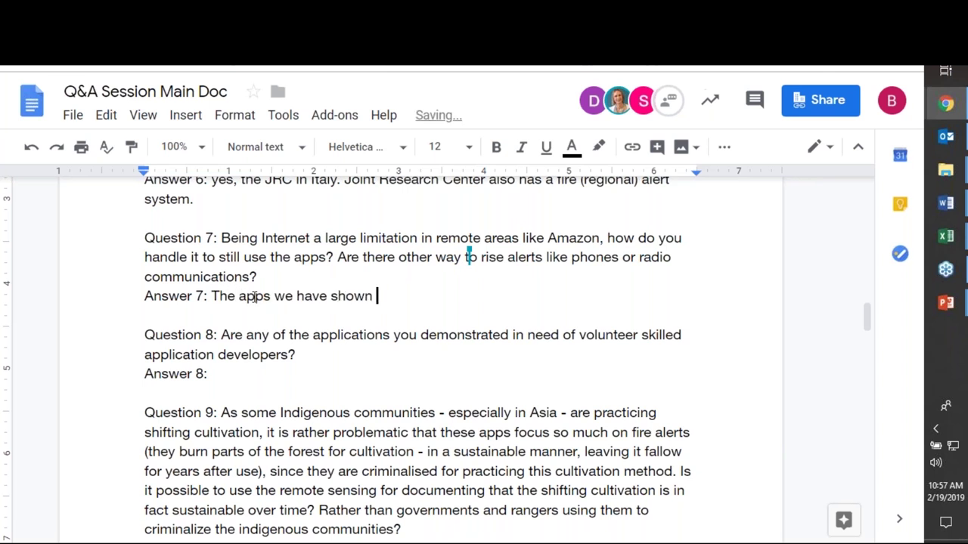
pyautogui.press('BackSpace')
pyautogui.write(', some')
pyautogui.press('BackSpace')
pyautogui.press('BackSpace')
pyautogui.press('BackSpace')
pyautogui.press('BackSpace')
pyautogui.write('most')
pyautogui.press('BackSpace')
pyautogui.write(', work ')
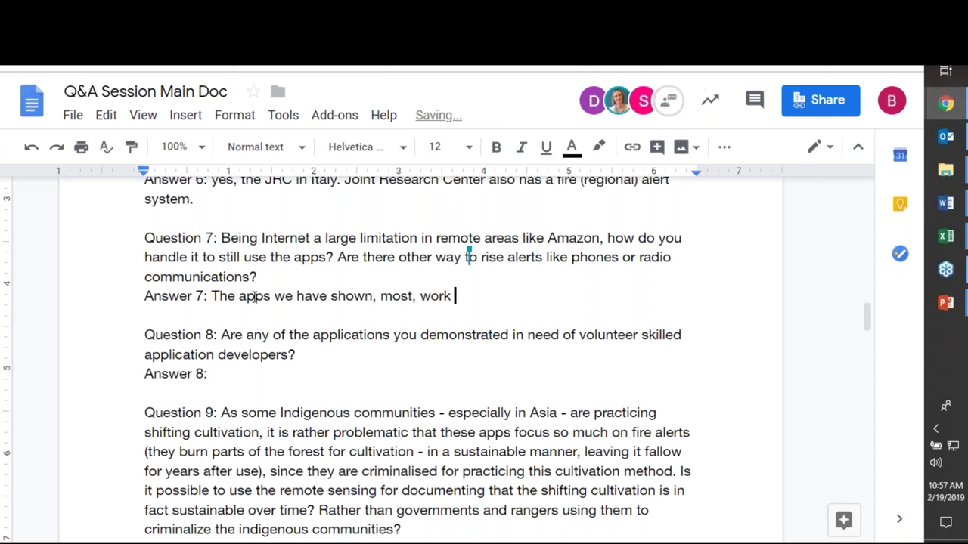
pyautogui.write('offline but ')
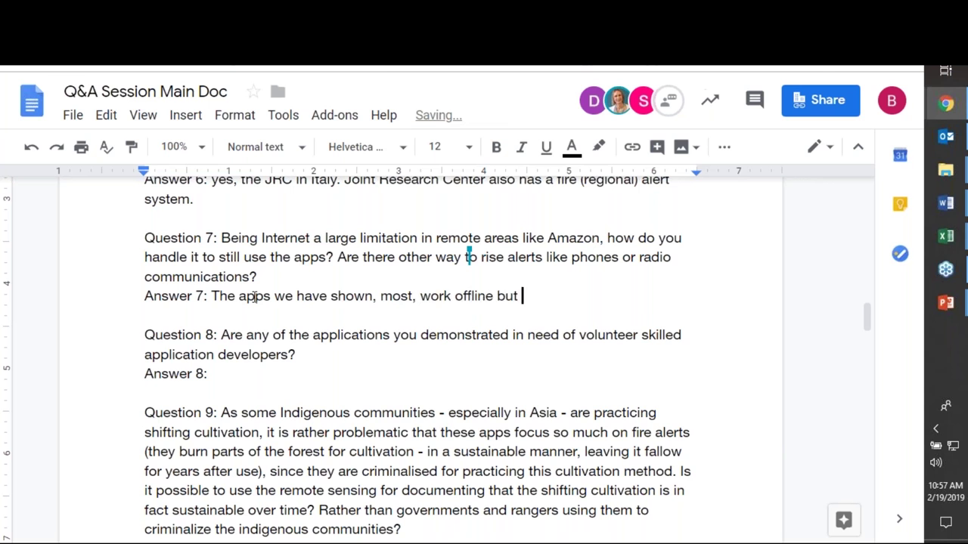
pyautogui.write('connecting ')
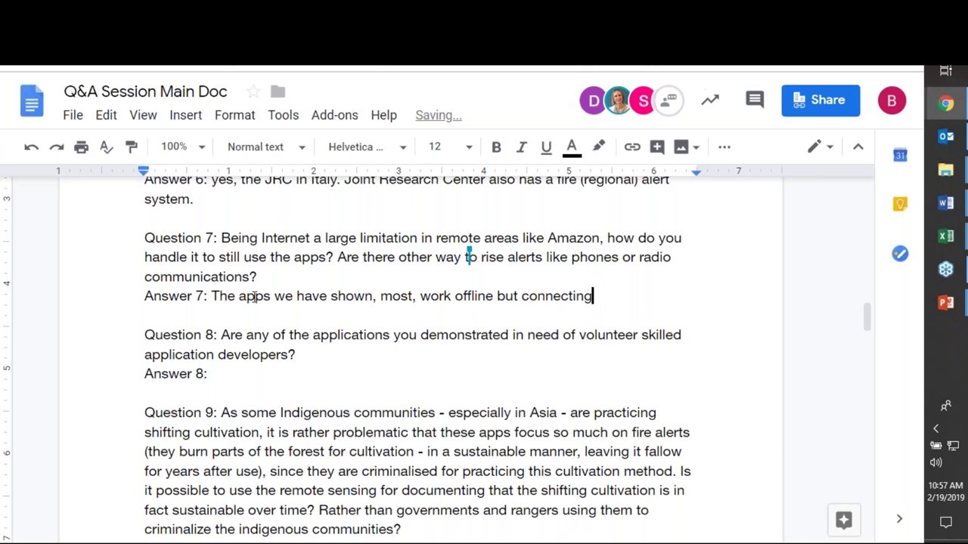
pyautogui.write('periodically ')
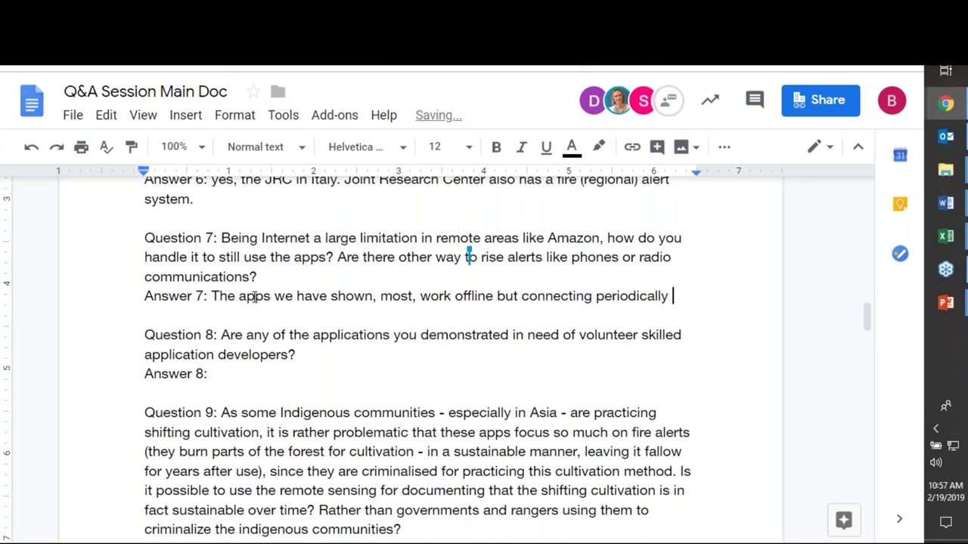
pyautogui.write('will b')
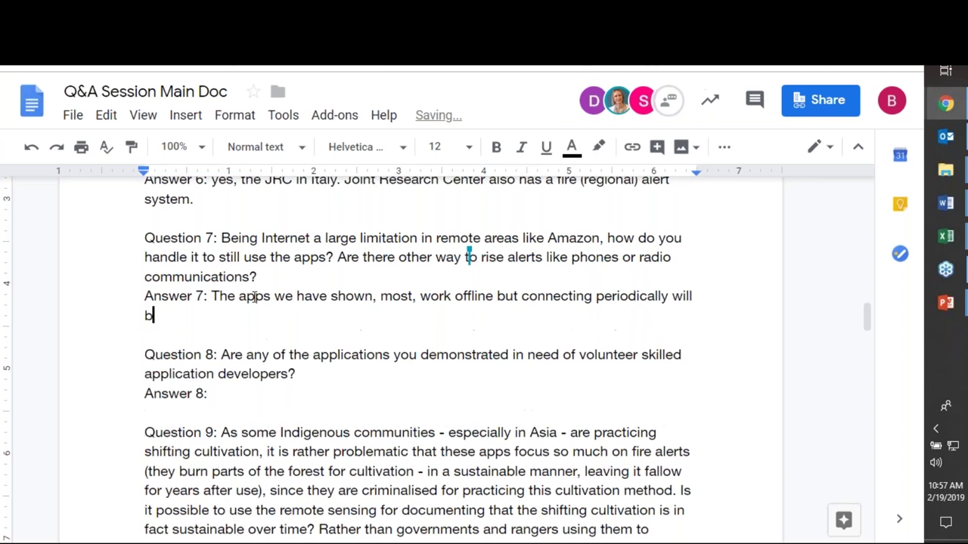
pyautogui.write('e needed. ')
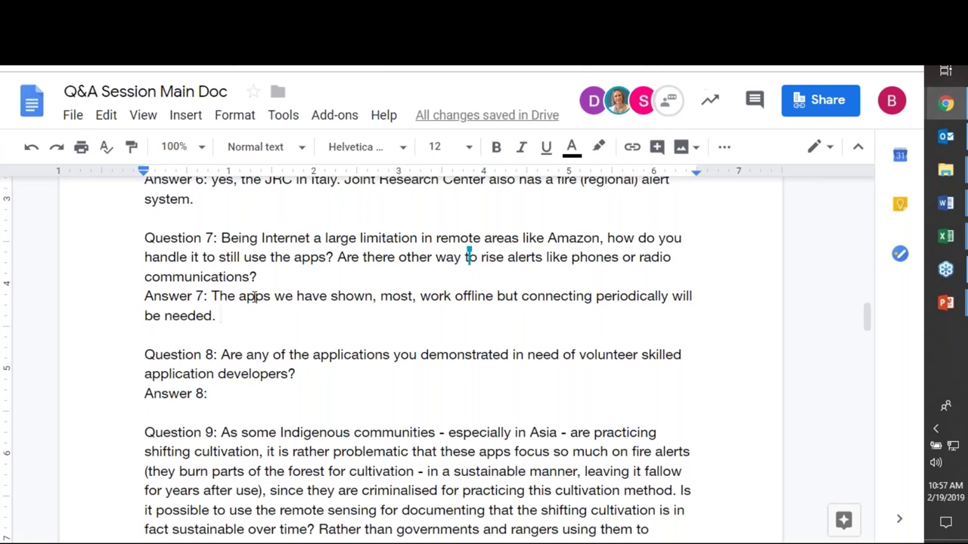
# Add "GPS will still be used. Offline capability is supported in some of these apps." to Answer 7, correcting the spelling of "some"
pyautogui.write('GPS')
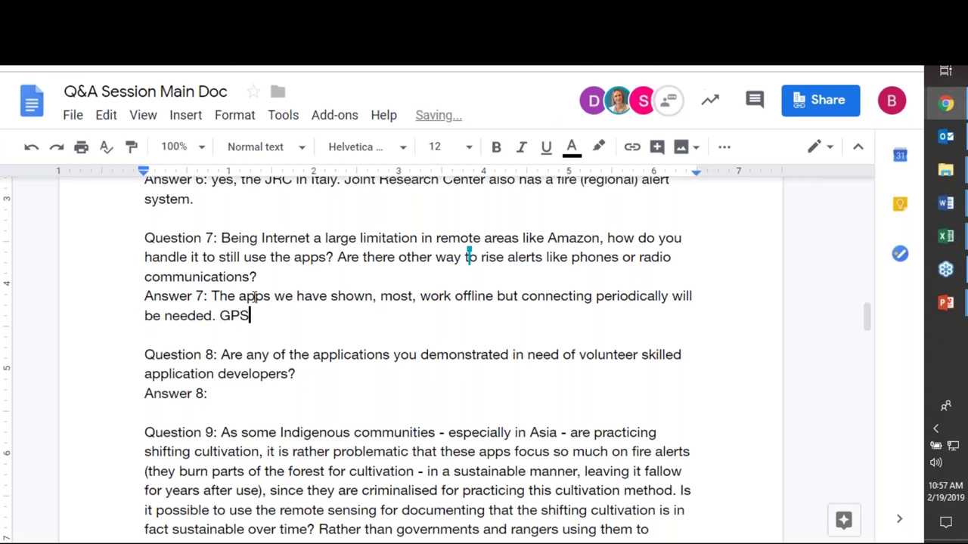
pyautogui.write(' will still be used.')
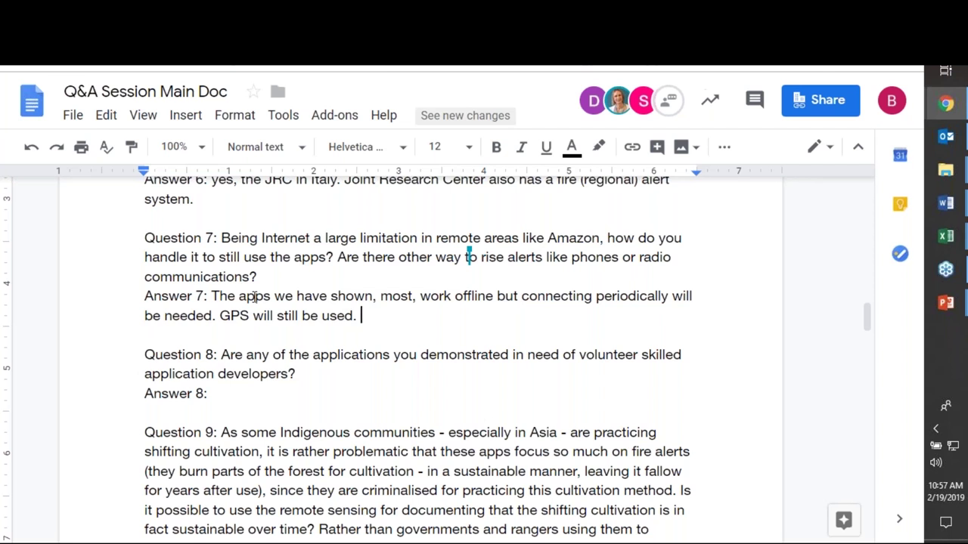
pyautogui.write('Off')
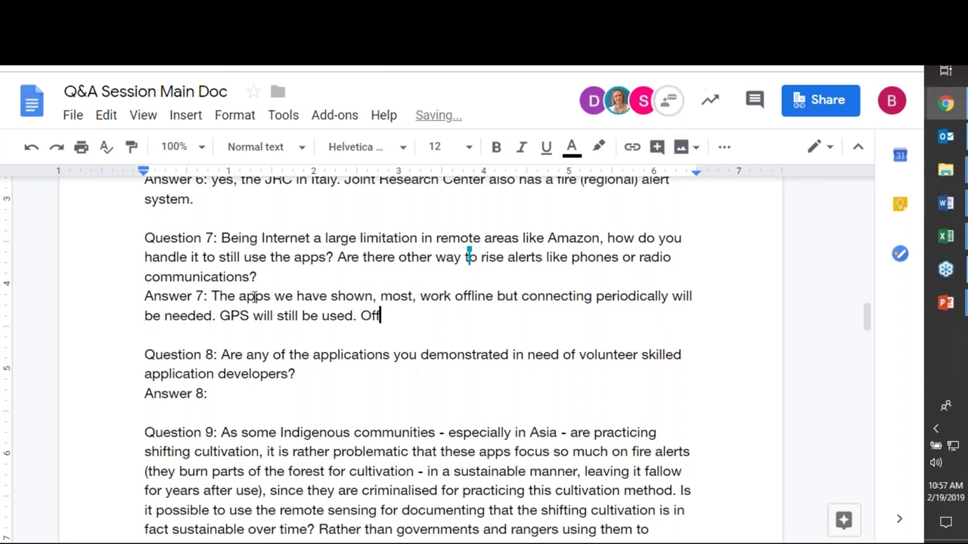
pyautogui.write('line capability ')
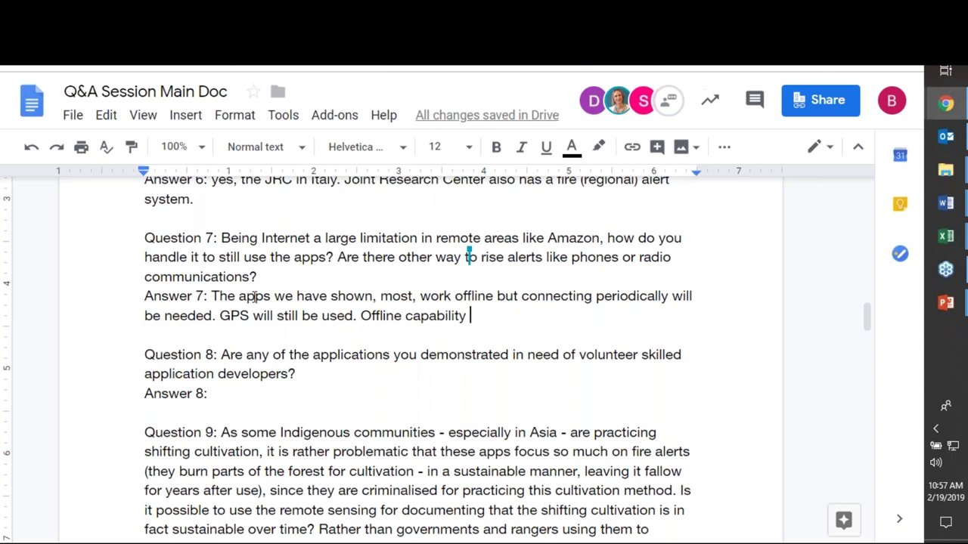
pyautogui.write('is suppo')
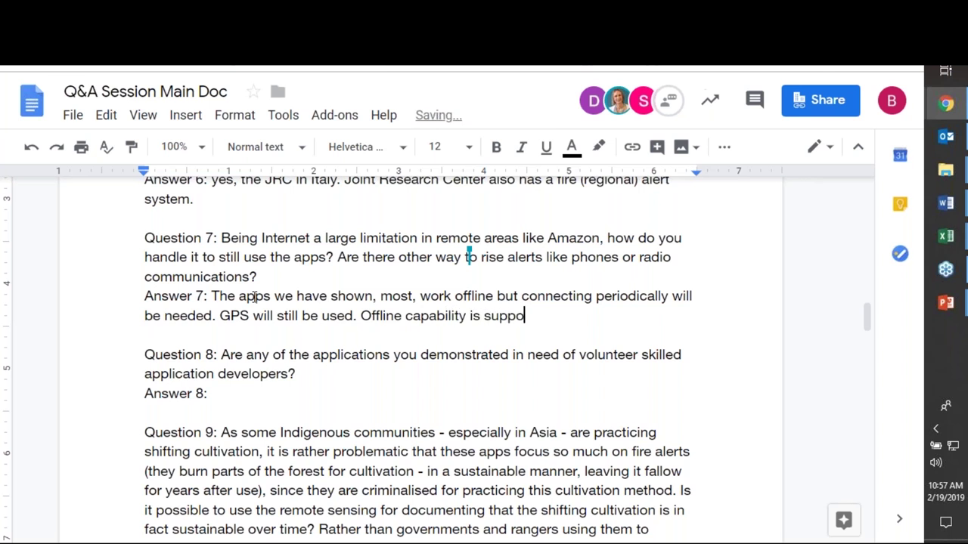
pyautogui.write('rted in soem of th')
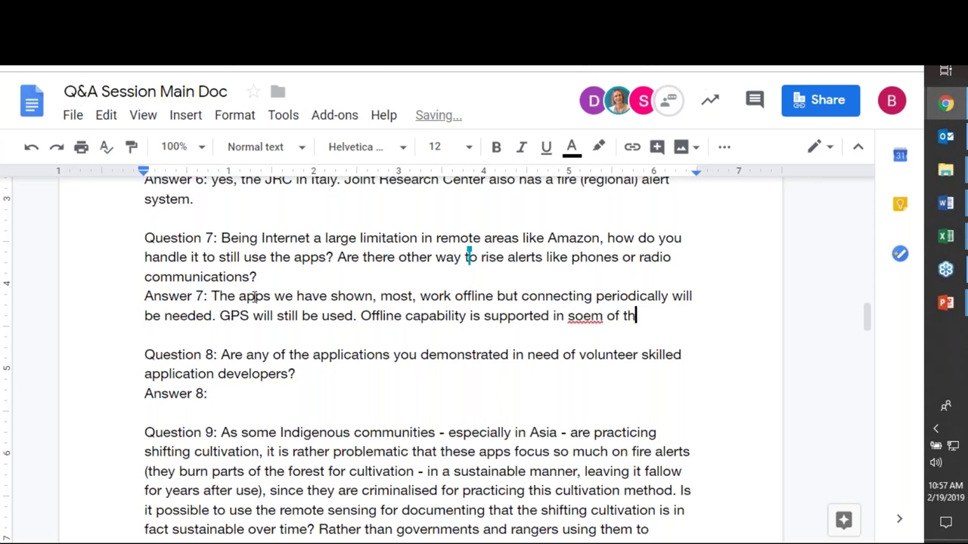
pyautogui.write('ese apps.')
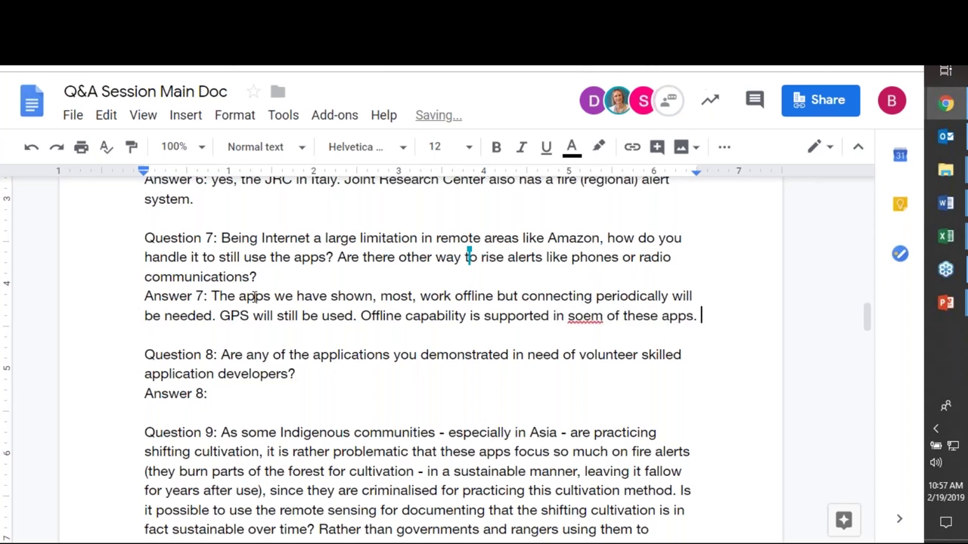
pyautogui.scroll(1, 627, 394)
pyautogui.rightClick(586, 352)
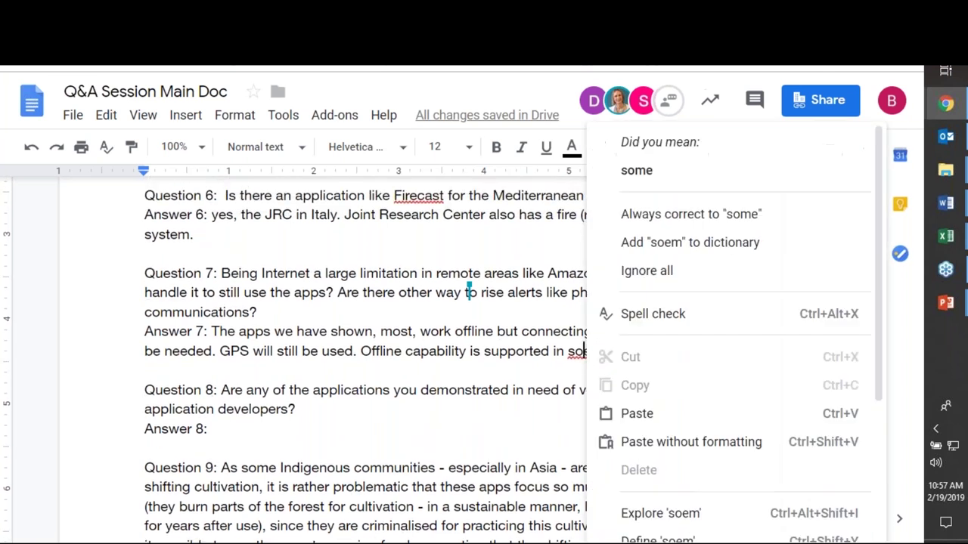
pyautogui.click(639, 171)
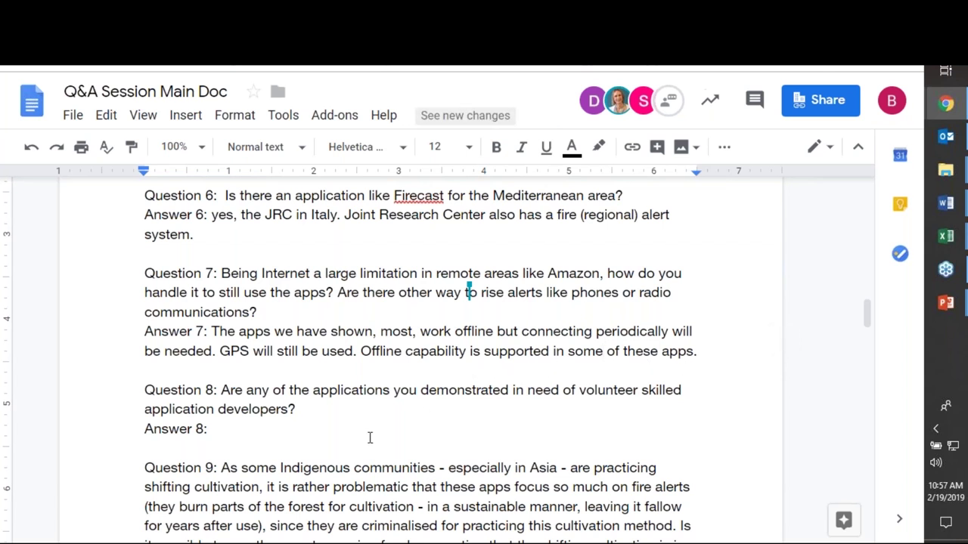
# Add "Radio communication is used and coordinated locally." on a new line at the end of Answer 7
pyautogui.doubleClick(711, 351)
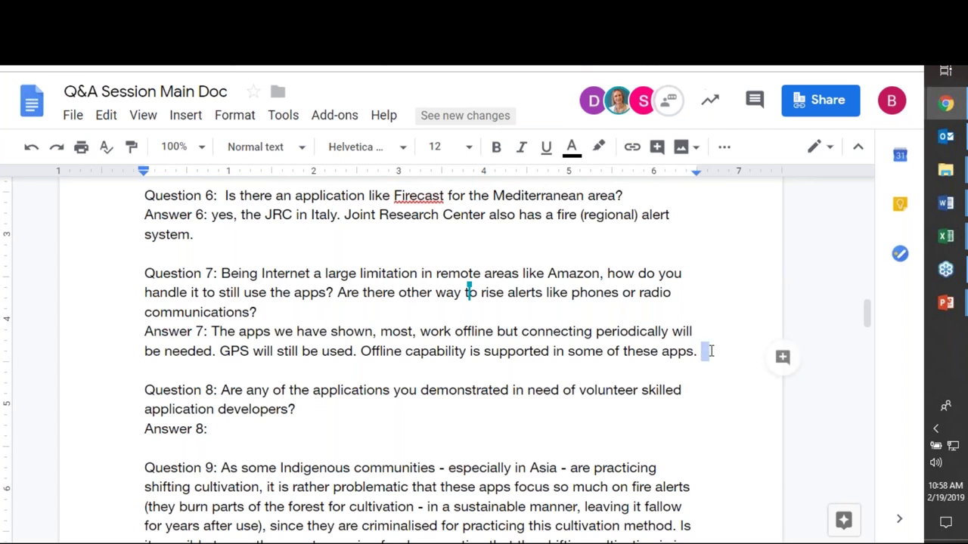
pyautogui.click(710, 351)
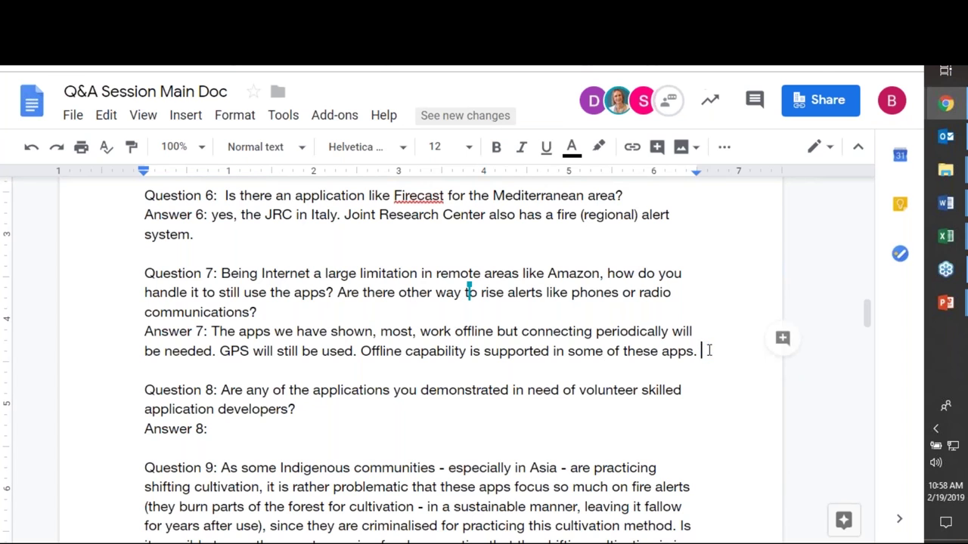
pyautogui.press('Return')
pyautogui.write('Ra')
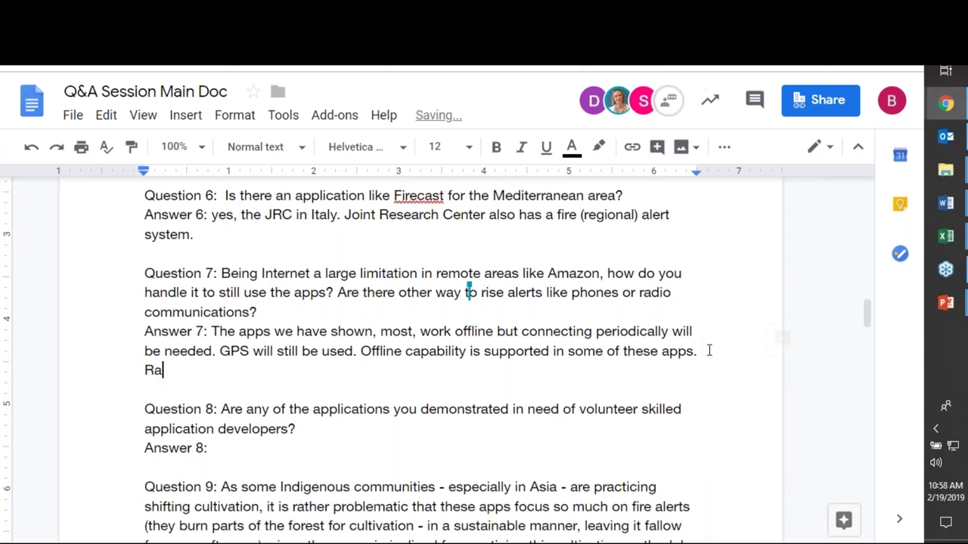
pyautogui.write('dio commun')
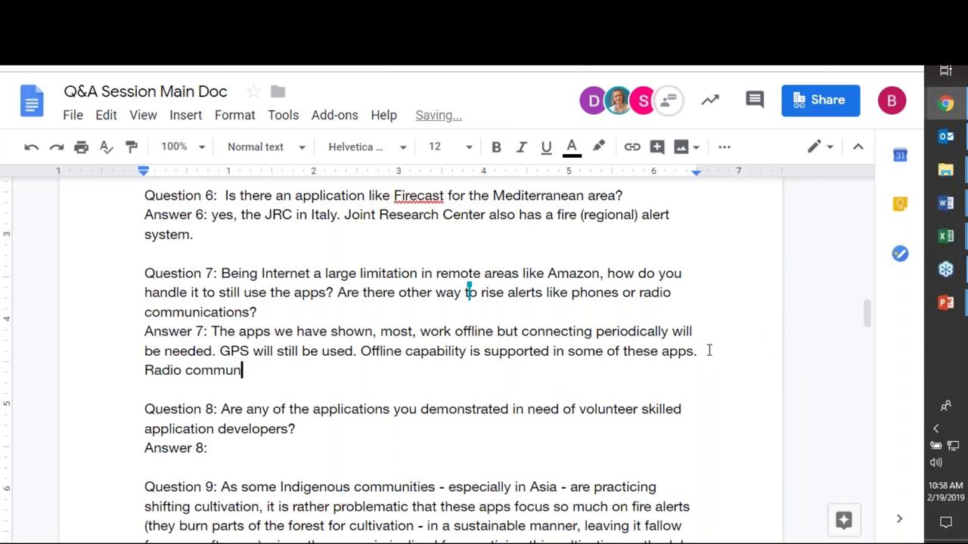
pyautogui.write('ication is used and ')
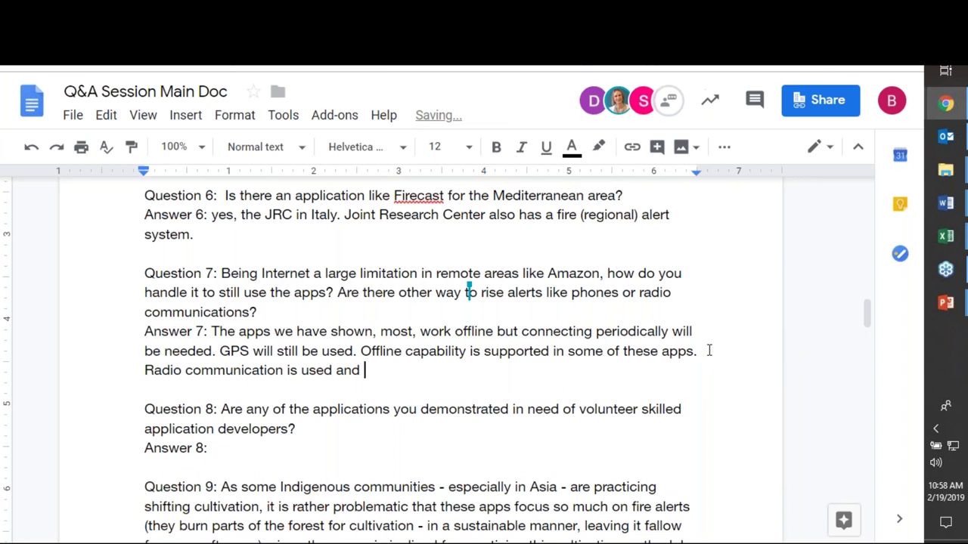
pyautogui.write('coordinated ')
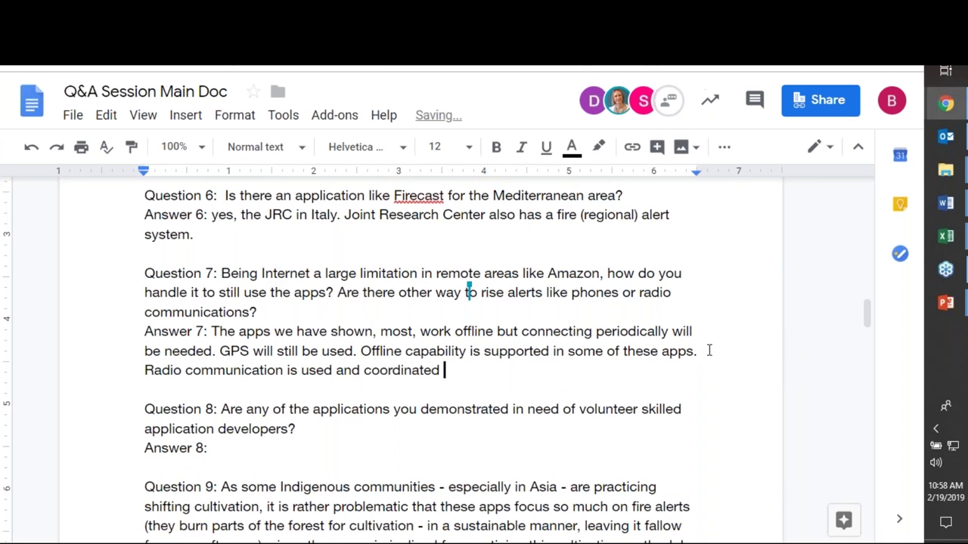
pyautogui.write('la')
pyautogui.write('vcally.')
pyautogui.press('BackSpace')
pyautogui.press('BackSpace')
pyautogui.press('BackSpace')
pyautogui.press('BackSpace')
pyautogui.press('BackSpace')
pyautogui.press('BackSpace')
pyautogui.press('BackSpace')
pyautogui.press('BackSpace')
pyautogui.write('cally.')
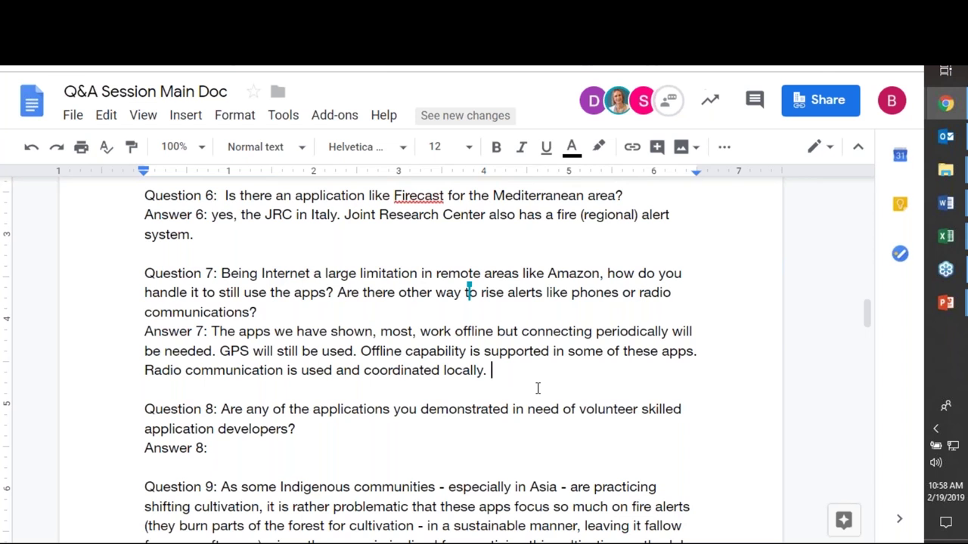
# Continue Answer 7 with the start of a new sentence: "Two examples at the local and regional level used radio and phones to"
pyautogui.write('Two example')
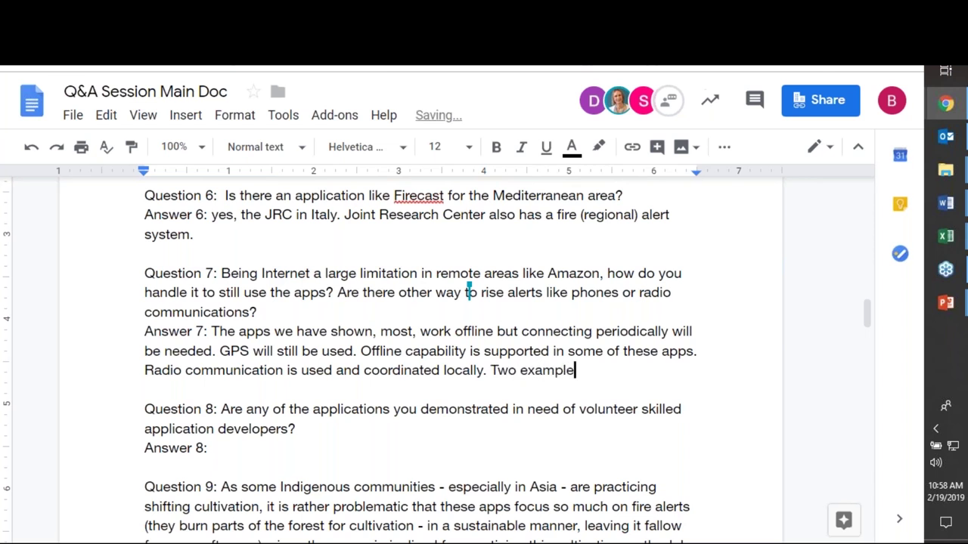
pyautogui.write('s')
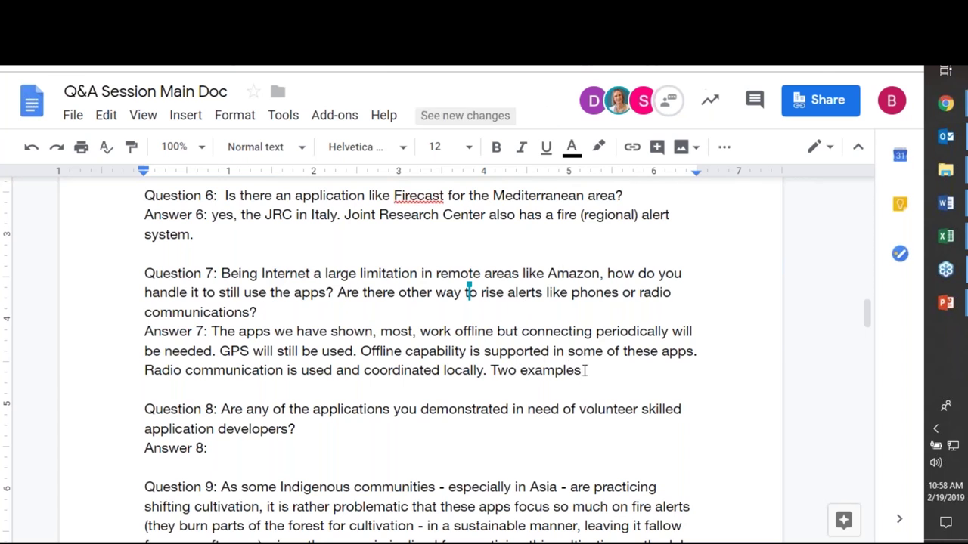
pyautogui.click(586, 371)
pyautogui.write('at the p')
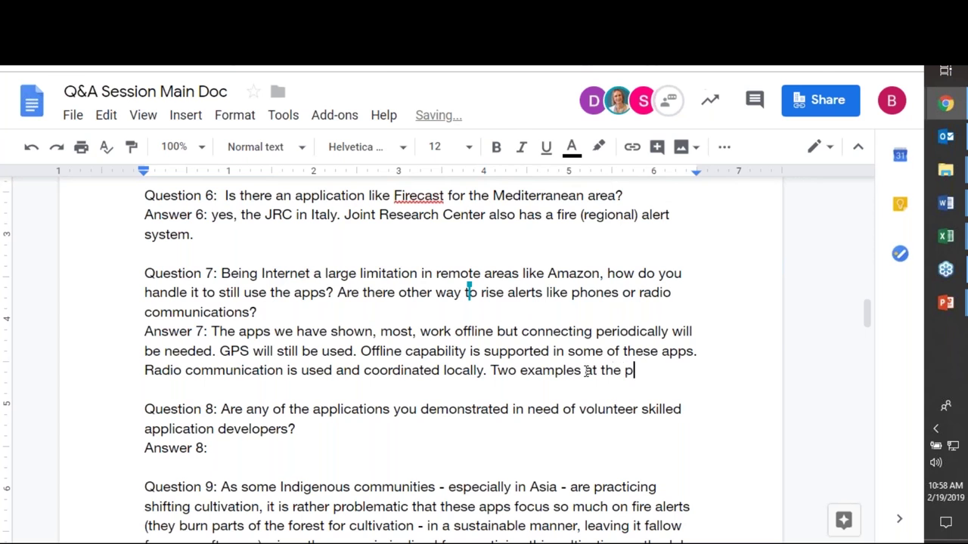
pyautogui.press('BackSpace')
pyautogui.write('local and regoinal')
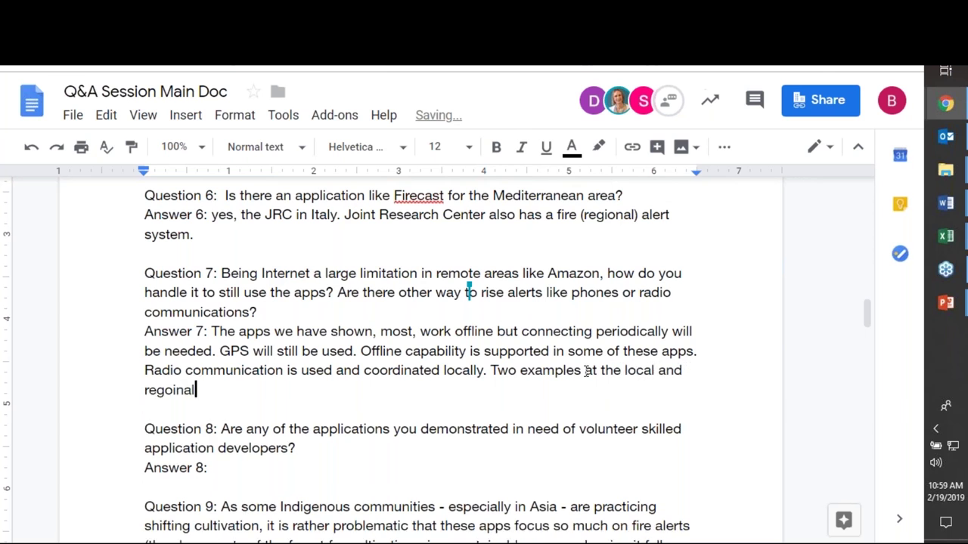
pyautogui.write(' level')
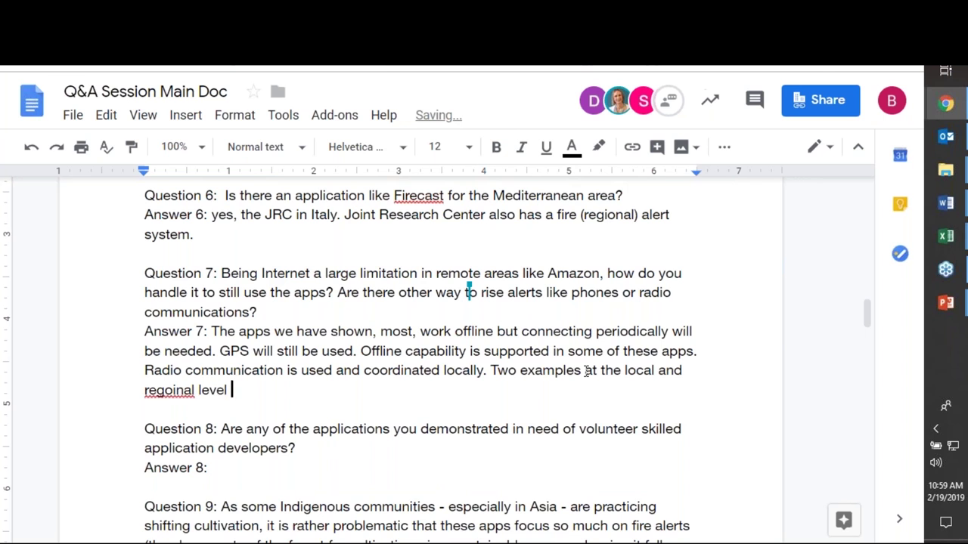
pyautogui.write(' used radio and ')
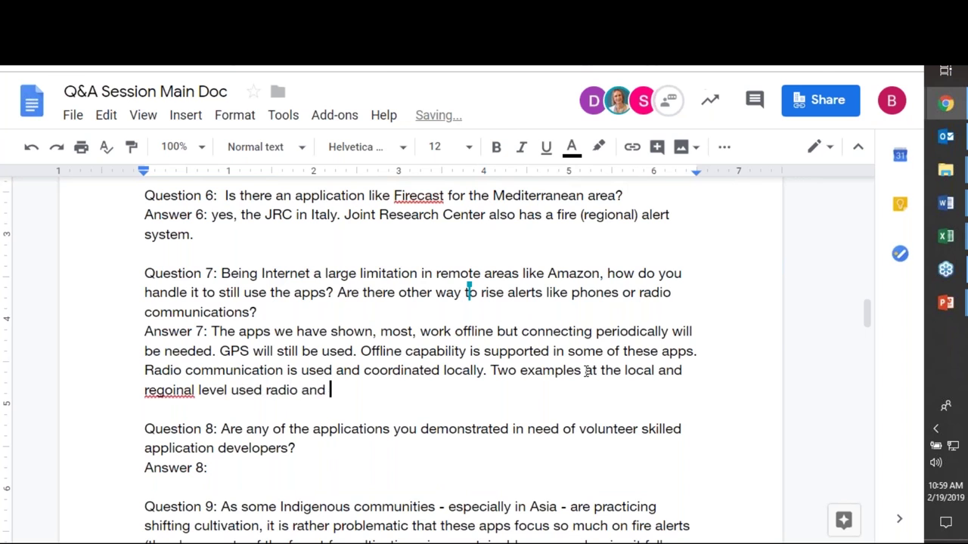
pyautogui.write('phones to')
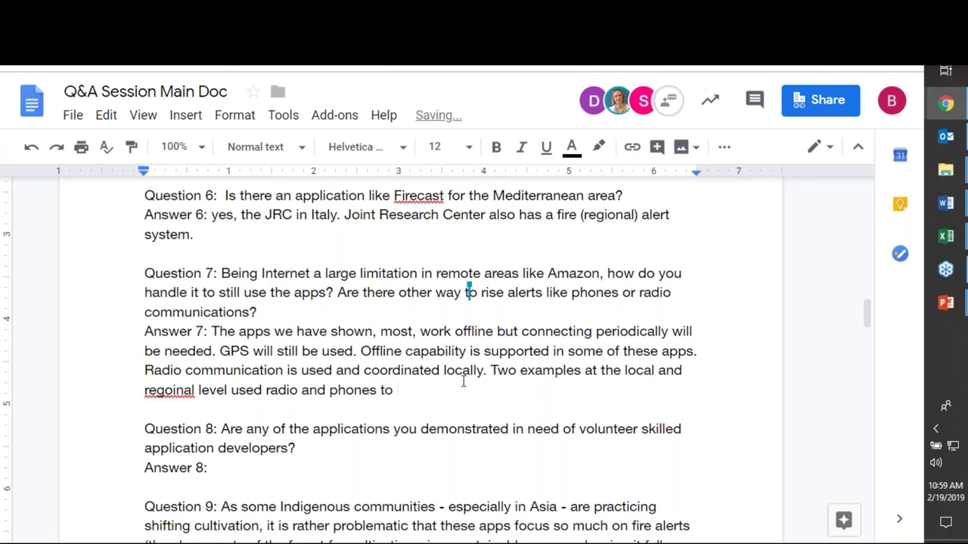
# Correct the spelling of "regional" in Answer 7 and finish its last sentence with "provide alerts in the field."
pyautogui.rightClick(180, 397)
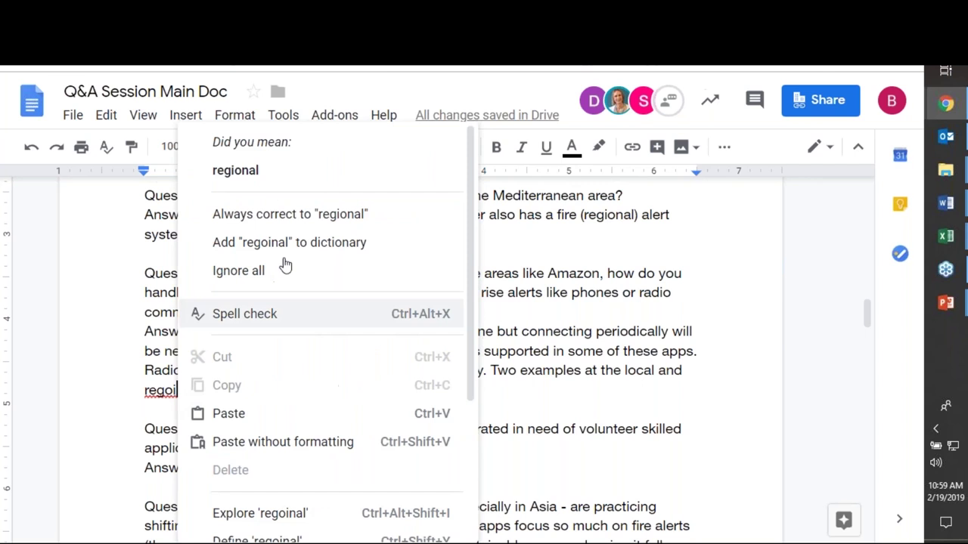
pyautogui.click(281, 169)
pyautogui.click(423, 394)
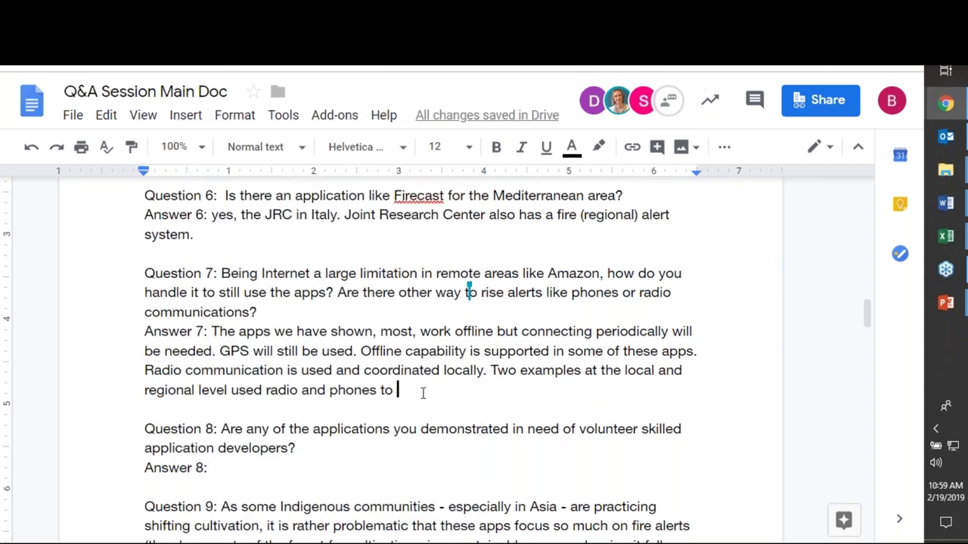
pyautogui.write('provide alert')
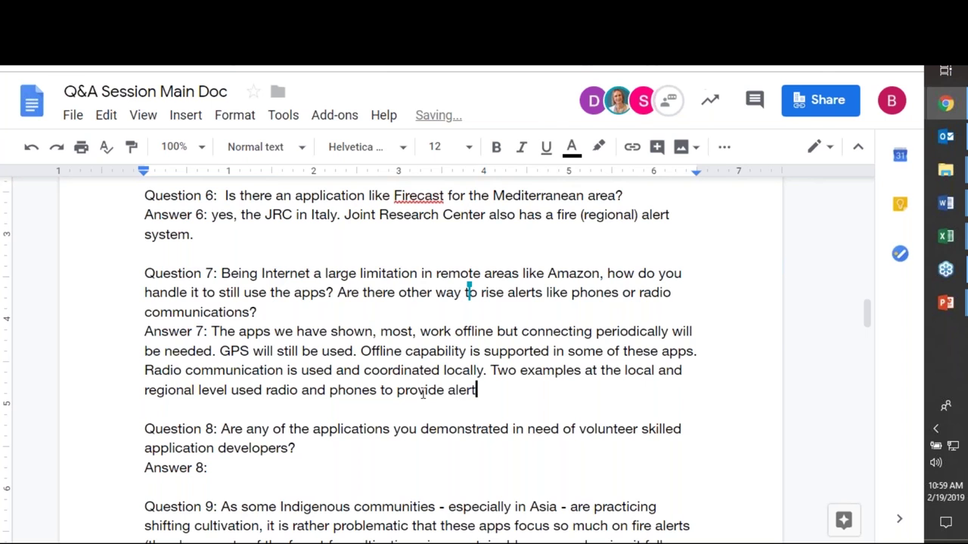
pyautogui.write('s in')
pyautogui.write('the field.')
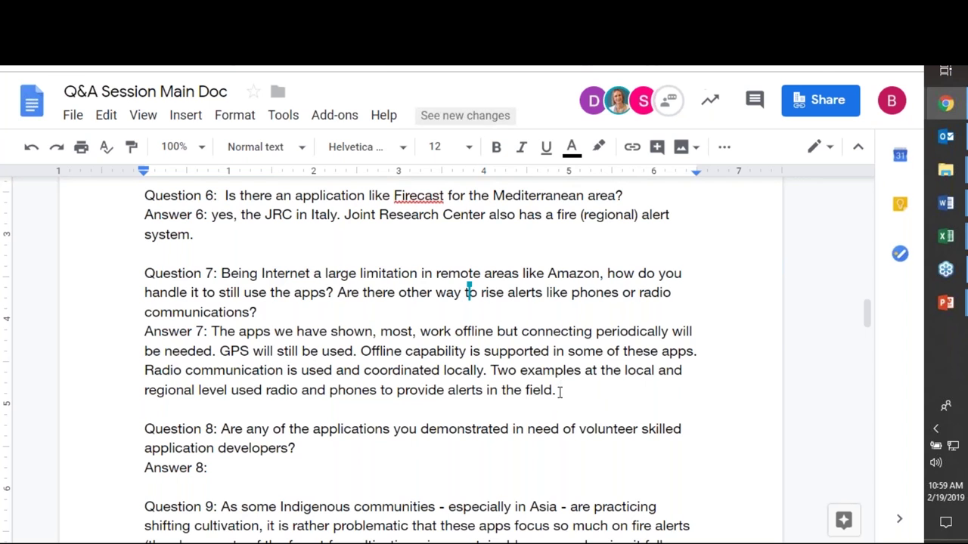
# Add "At some level internet will be needed but working in conjunction with radio and phone." to Answer 7, correcting the spelling of "conjunction"
pyautogui.write('A')
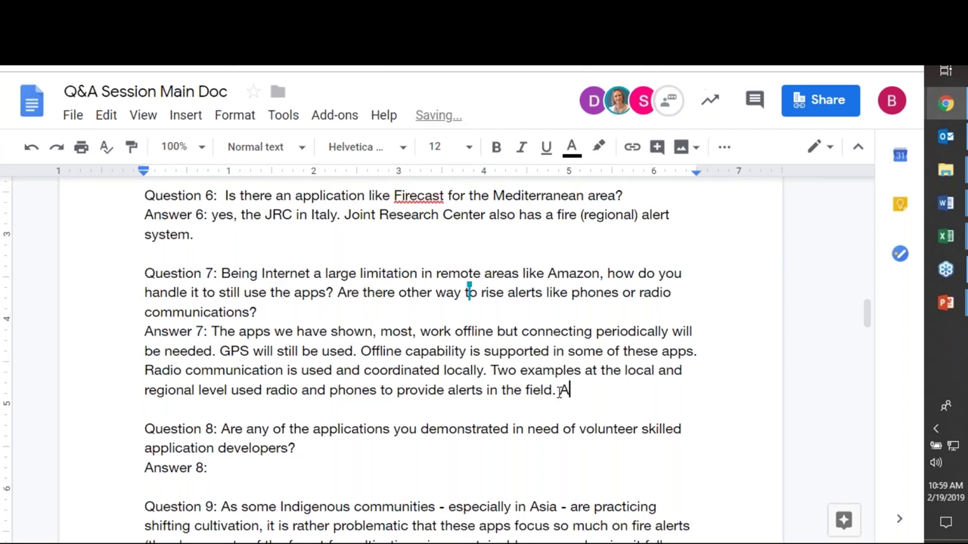
pyautogui.write('t some level ')
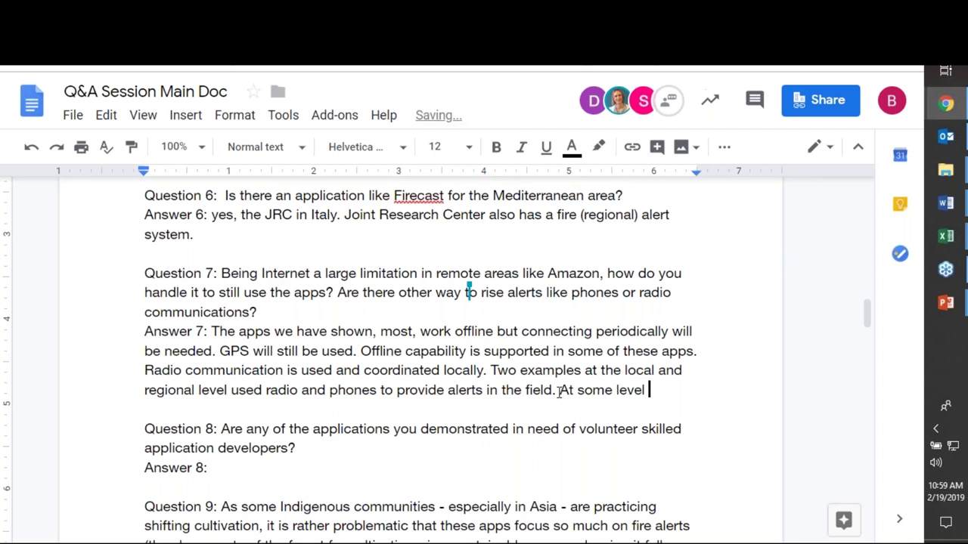
pyautogui.write('internet ')
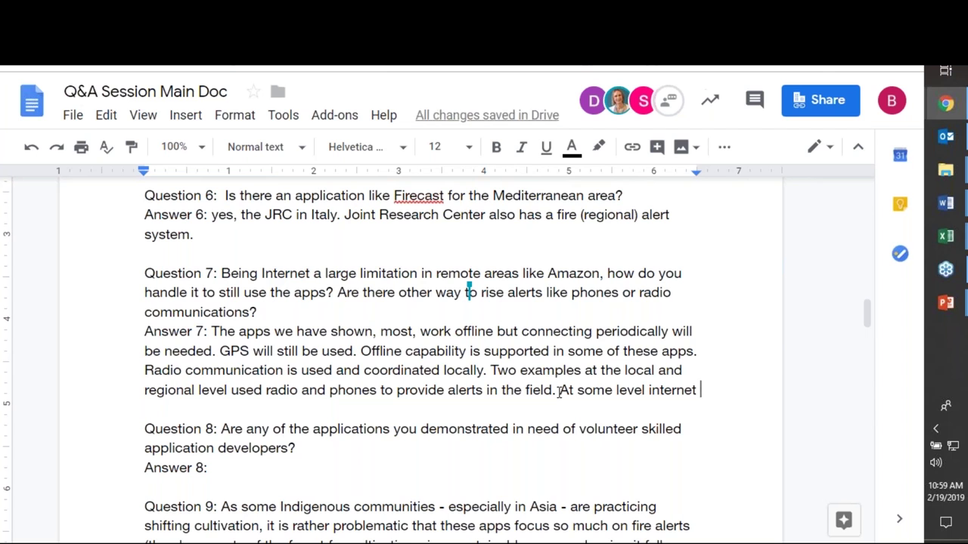
pyautogui.write('will be ')
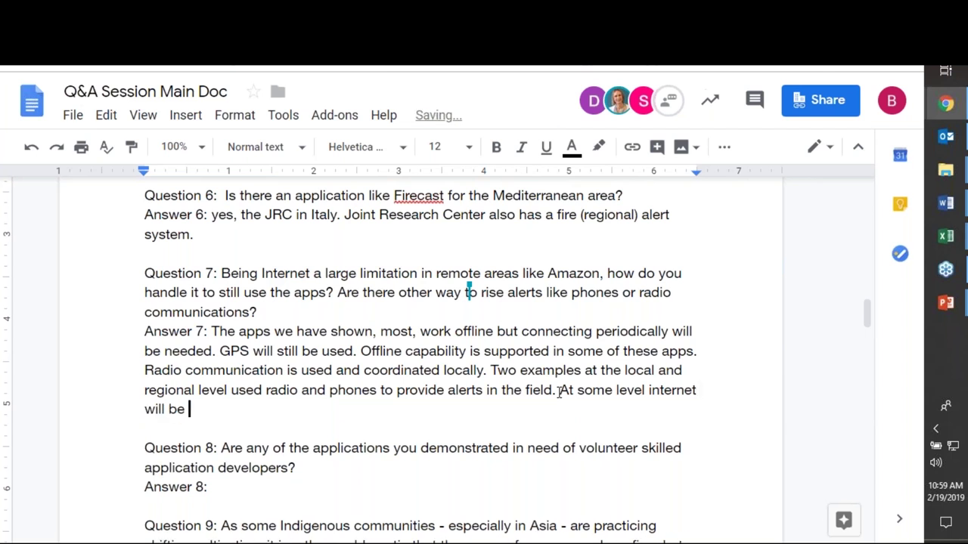
pyautogui.write('needed but')
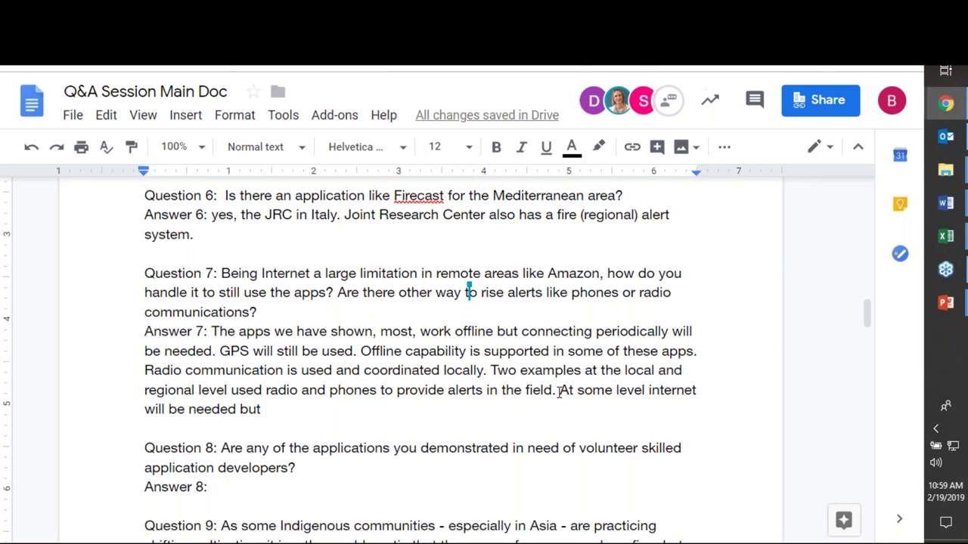
pyautogui.write('working in con')
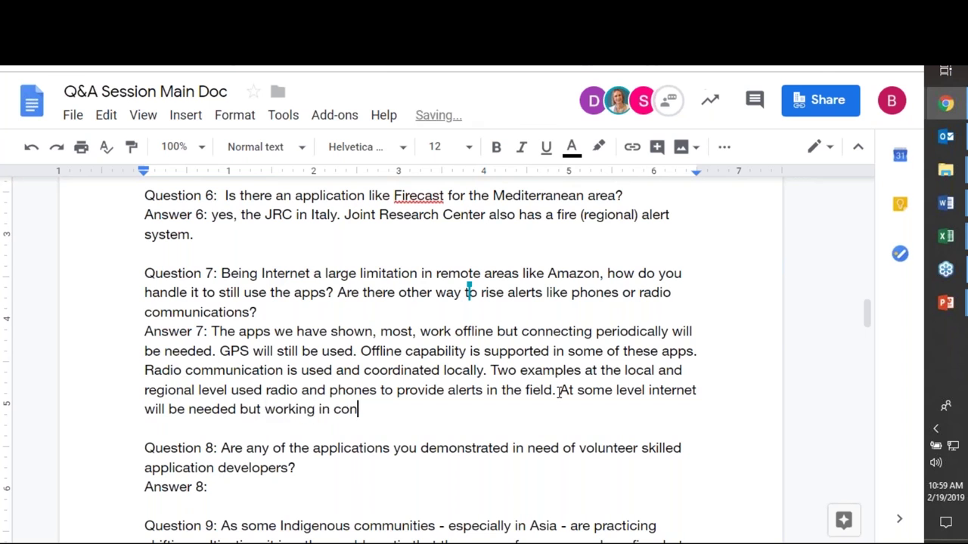
pyautogui.write('juc=nction with')
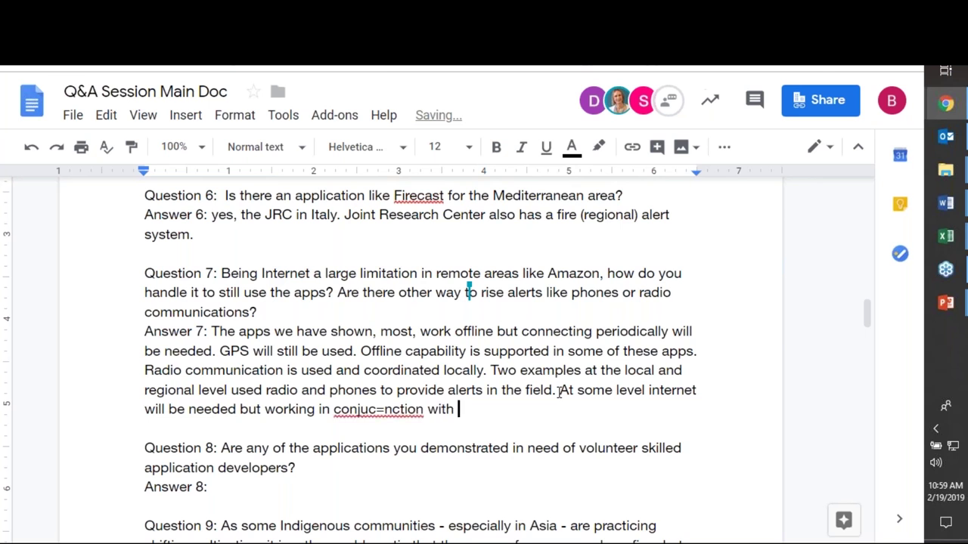
pyautogui.rightClick(386, 409)
pyautogui.click(443, 174)
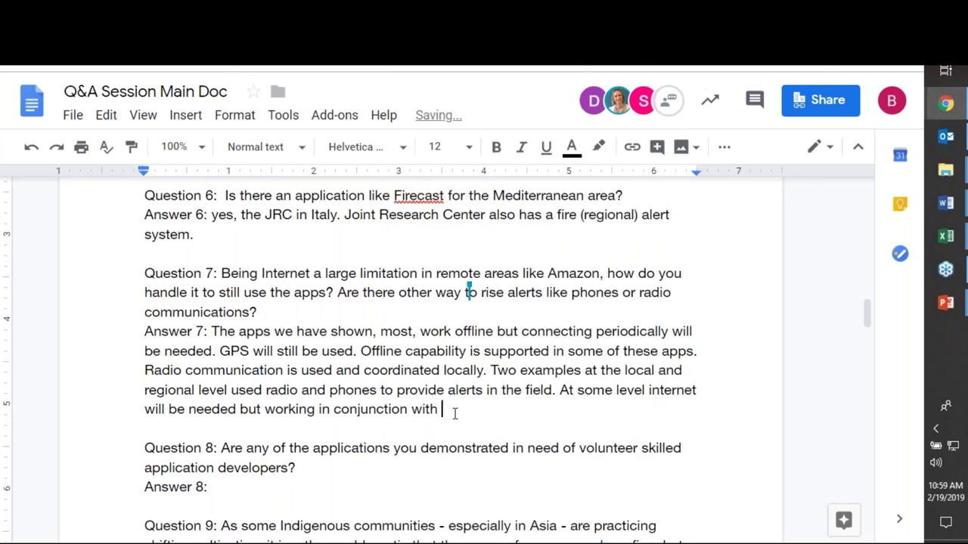
pyautogui.write('radio and p')
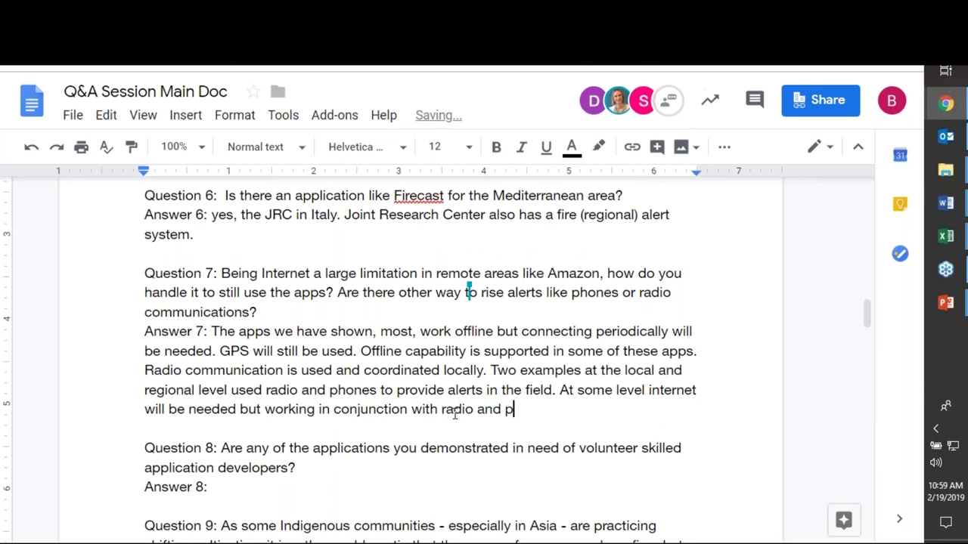
pyautogui.write('hone.')
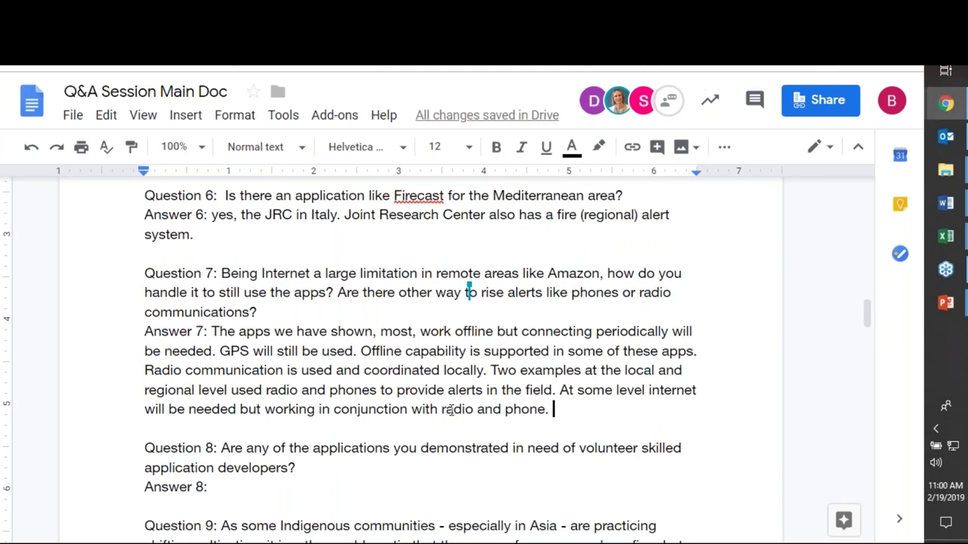
# Begin Answer 8 with "There are many opportunities in country and skilled developers would likely be needed."
pyautogui.scroll(-5, 455, 414)
pyautogui.click(253, 290)
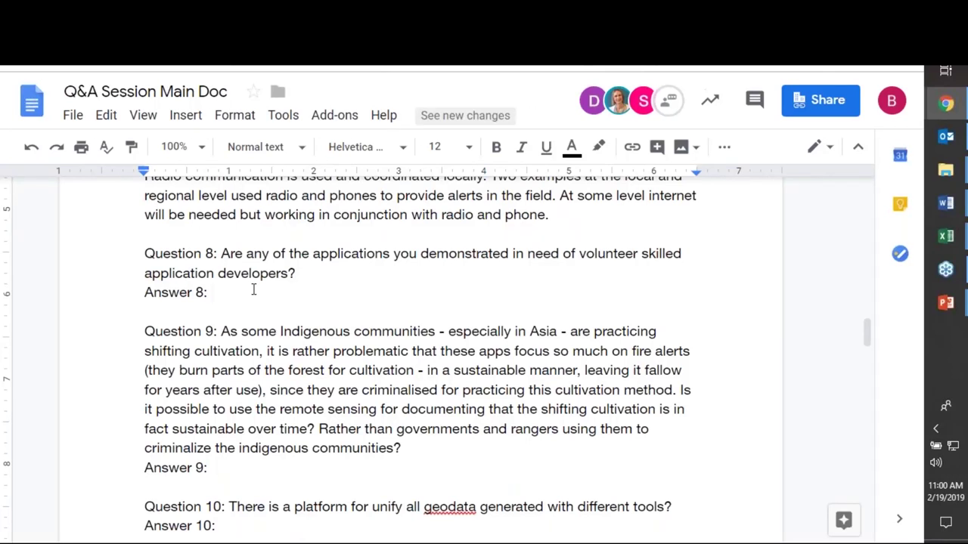
pyautogui.write('There are ')
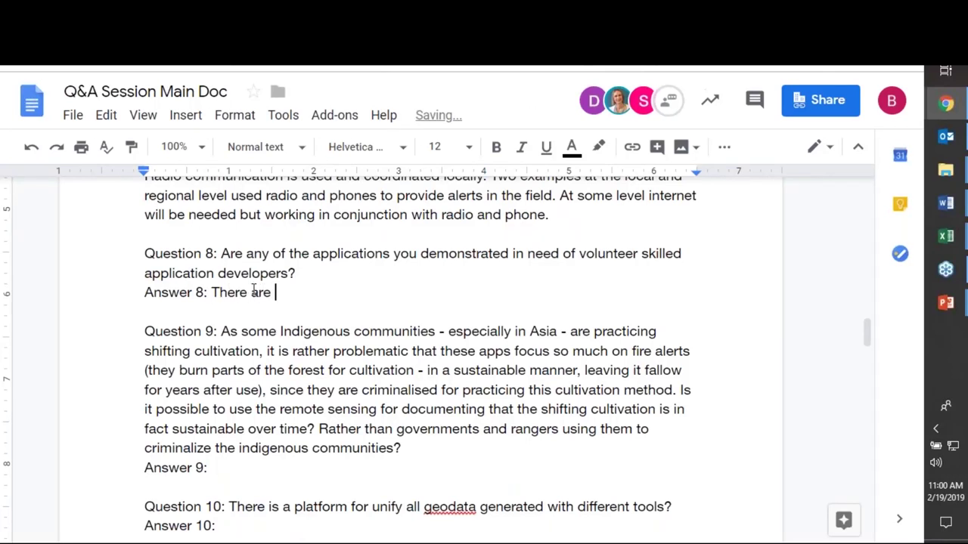
pyautogui.write('many opp')
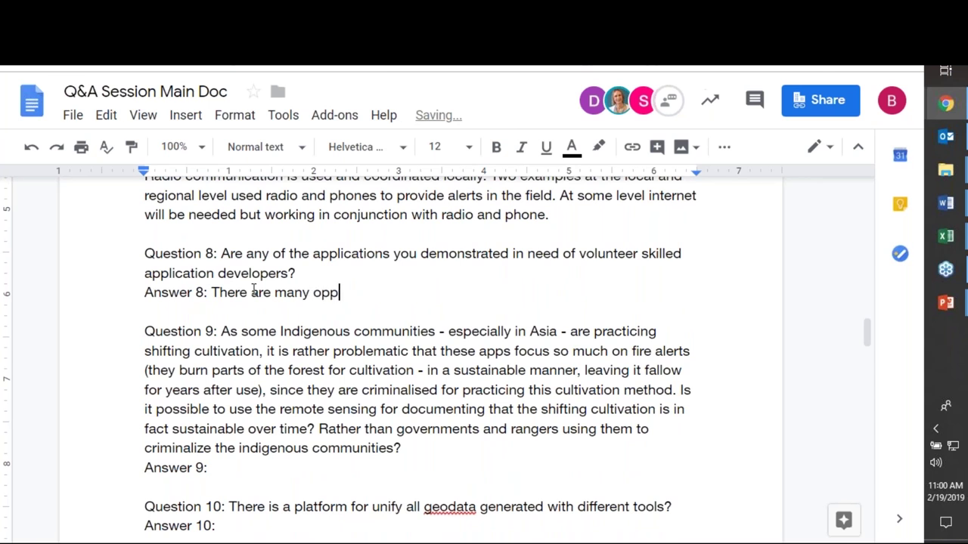
pyautogui.write('ortunities ')
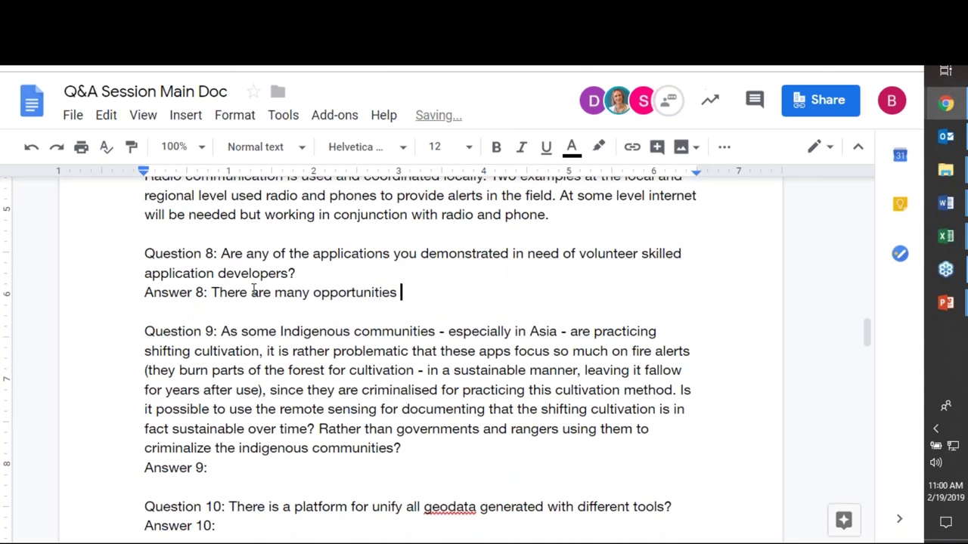
pyautogui.write('in country')
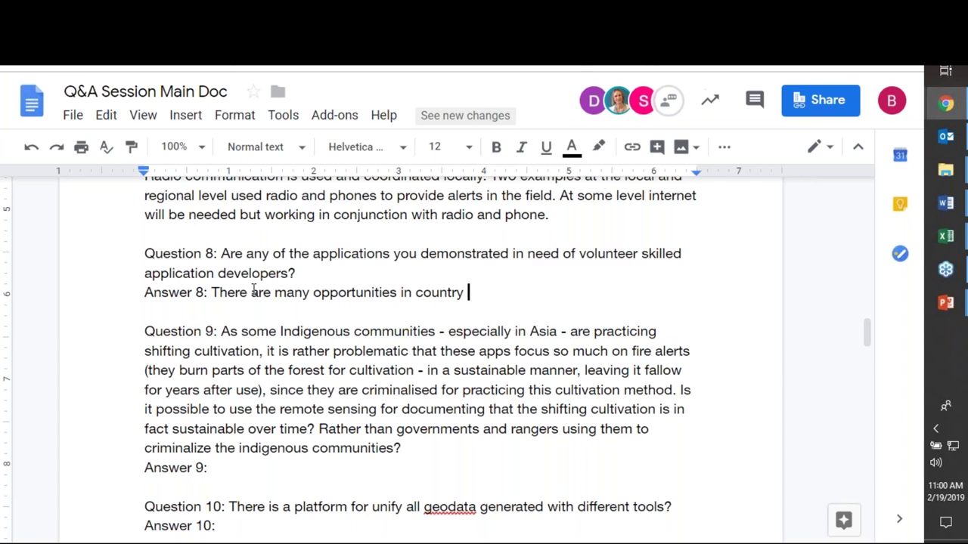
pyautogui.write('a')
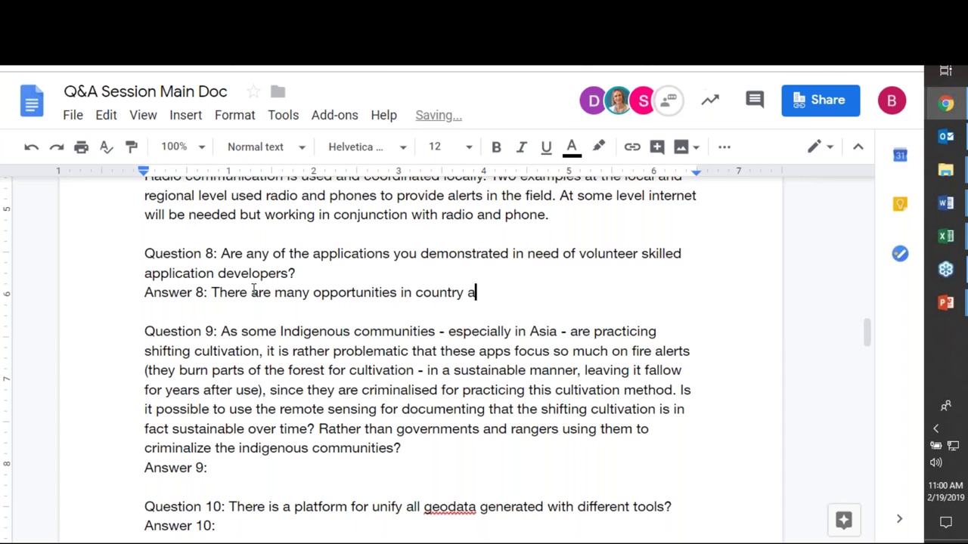
pyautogui.write('nd skilled developers ')
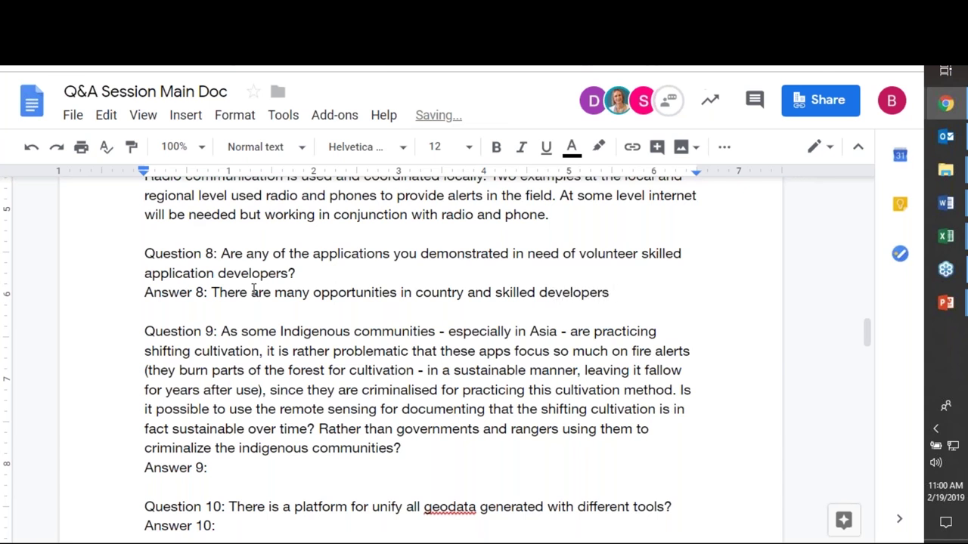
pyautogui.write('wuold likely be needed. ')
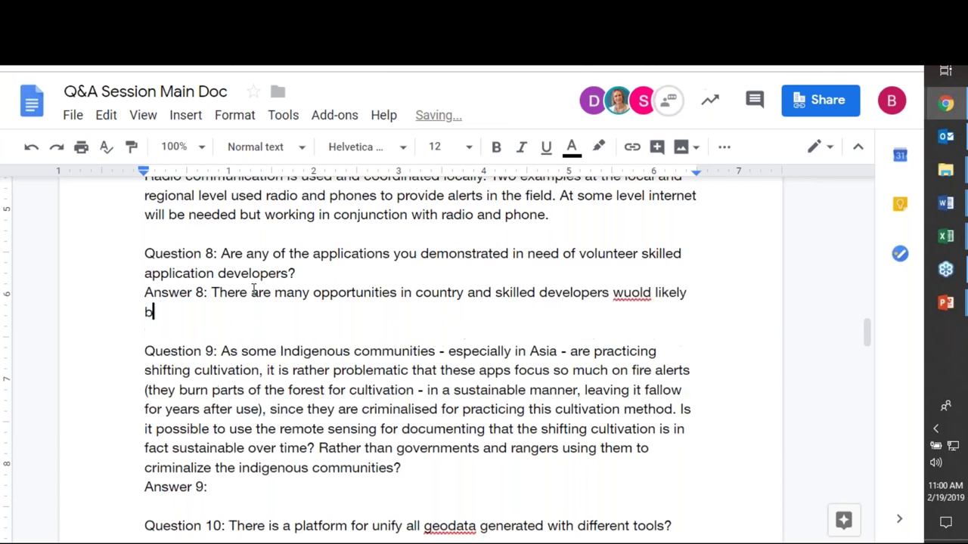
# Add "We do not have the list of which specific ones however." to Answer 8 and correct the spelling of "would"
pyautogui.write('We')
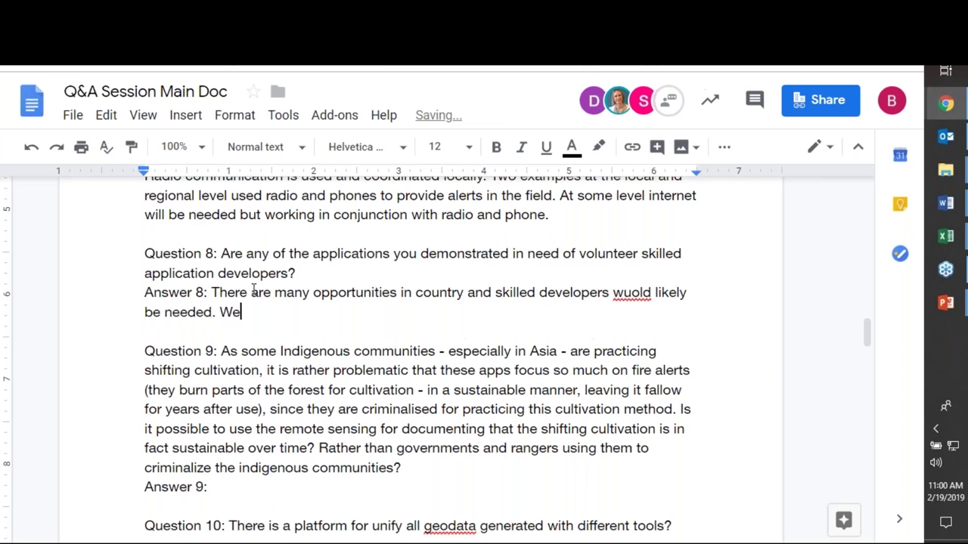
pyautogui.write(' do not have th')
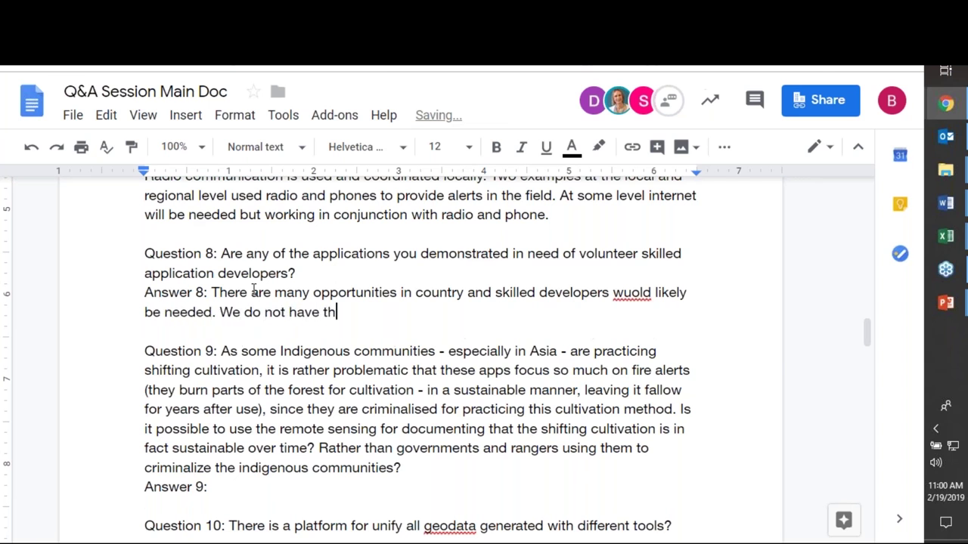
pyautogui.write('e list of which s')
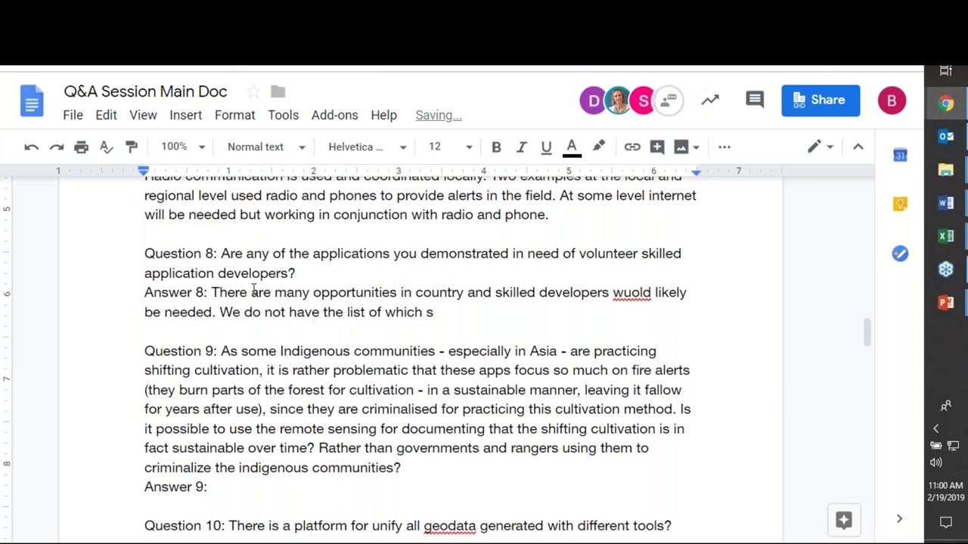
pyautogui.write('pecific ones however.')
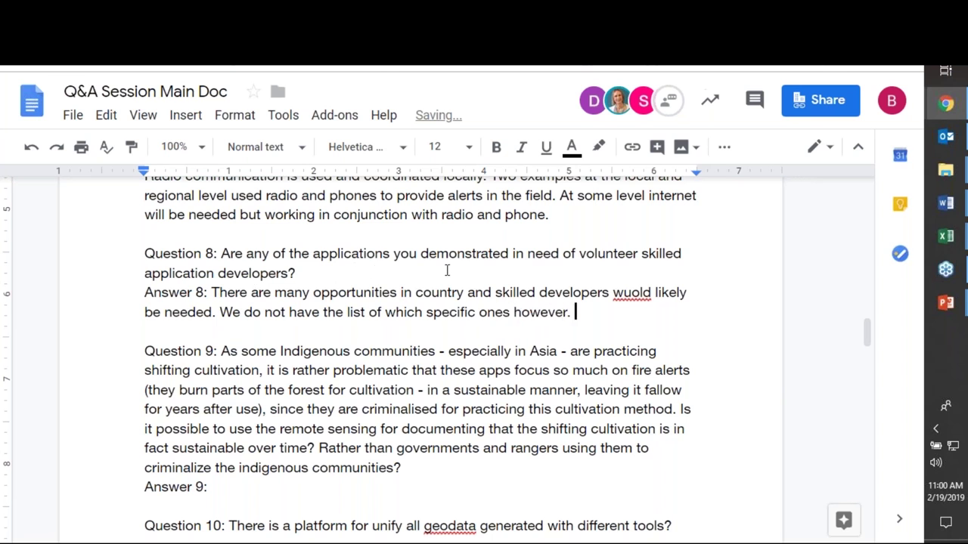
pyautogui.rightClick(628, 293)
pyautogui.click(675, 170)
# Begin Answer 9 with "Many active fire apps are", removing the mistaken "not for" wording
pyautogui.scroll(-2, 558, 381)
pyautogui.click(273, 346)
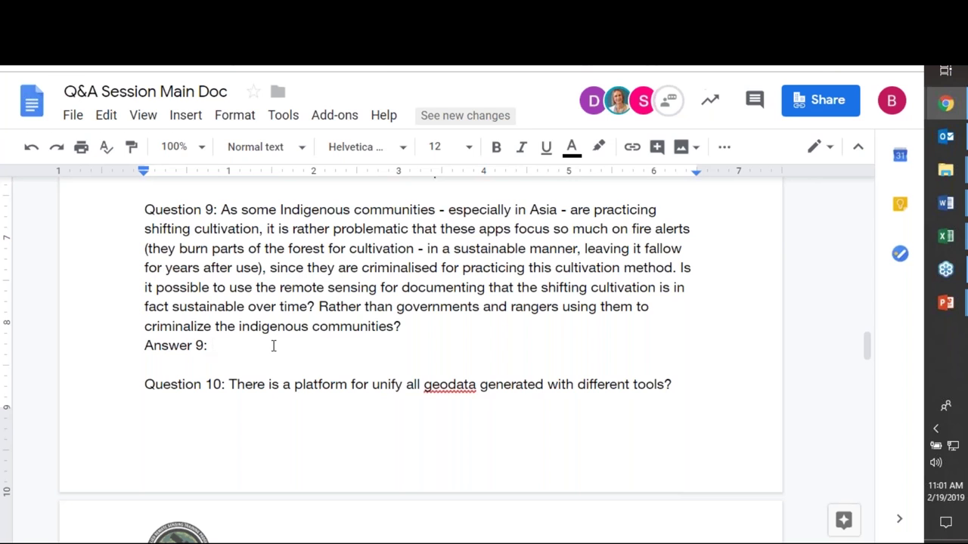
pyautogui.write('Mant')
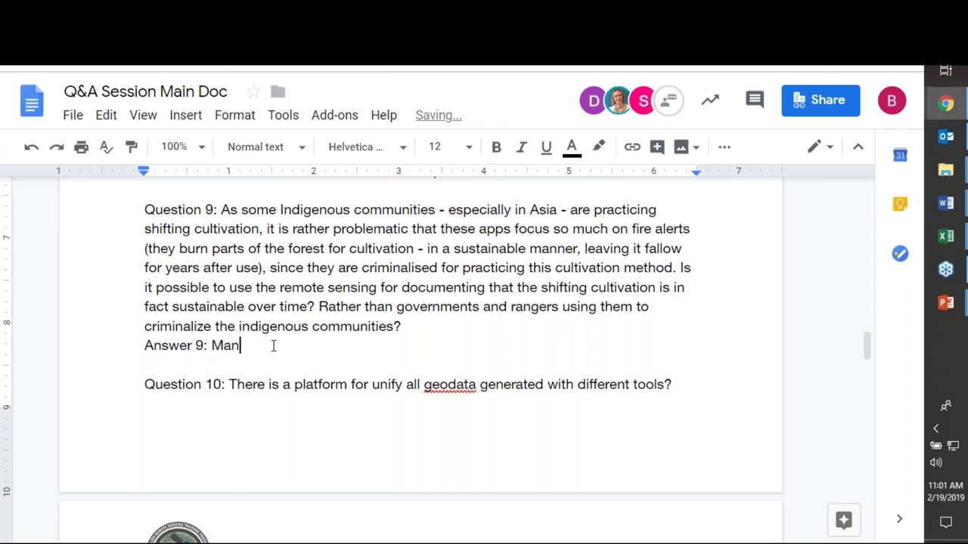
pyautogui.press('BackSpace')
pyautogui.press('BackSpace')
pyautogui.write('y active fire ')
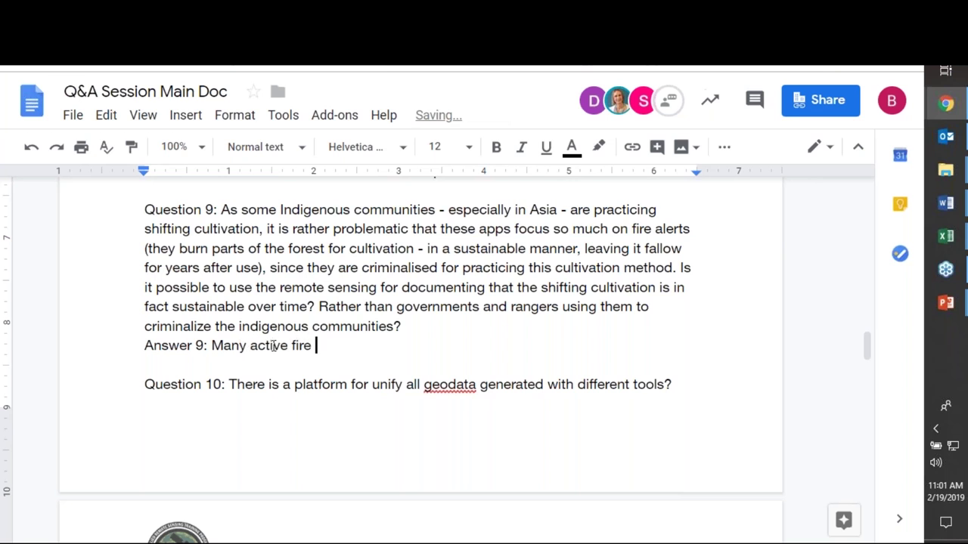
pyautogui.write('apps are not for')
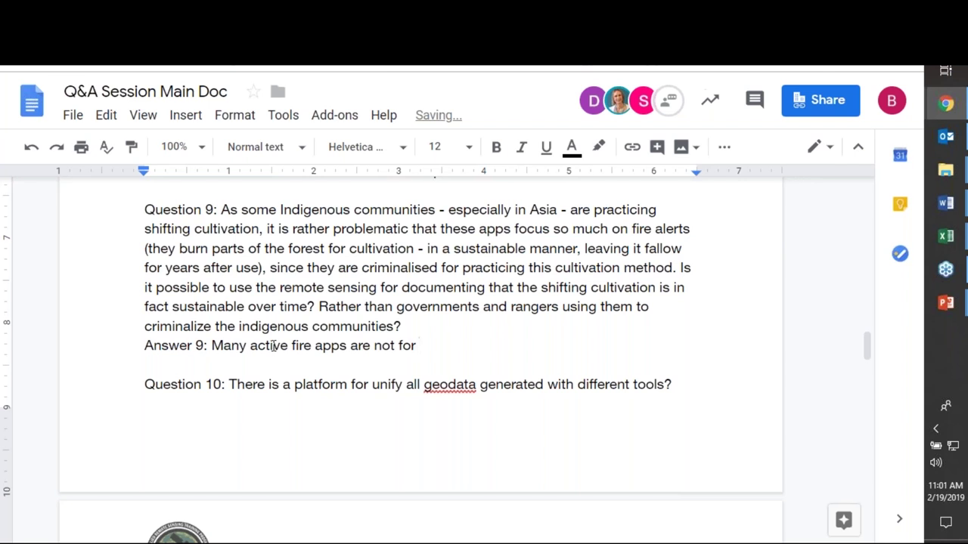
pyautogui.press('BackSpace')
pyautogui.press('BackSpace')
pyautogui.press('BackSpace')
pyautogui.press('BackSpace')
pyautogui.press('BackSpace')
pyautogui.press('BackSpace')
pyautogui.press('BackSpace')
pyautogui.press('BackSpace')
# Complete the first sentence of Answer 9 with "intended to prevent uncontrolled burning, primarily."
pyautogui.write('intended to prevent in')
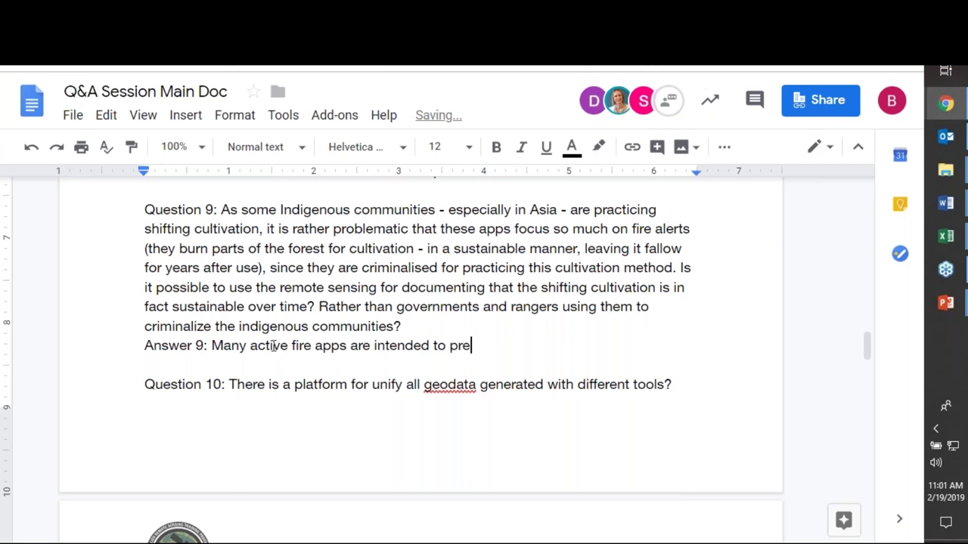
pyautogui.press('BackSpace')
pyautogui.press('BackSpace')
pyautogui.write('uncontrolled burning.')
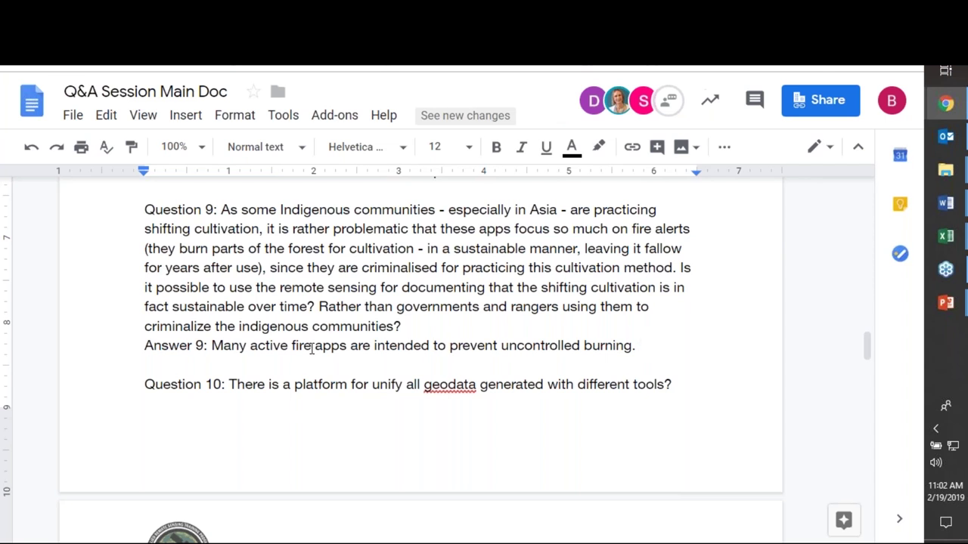
pyautogui.press('BackSpace')
pyautogui.write(', pri')
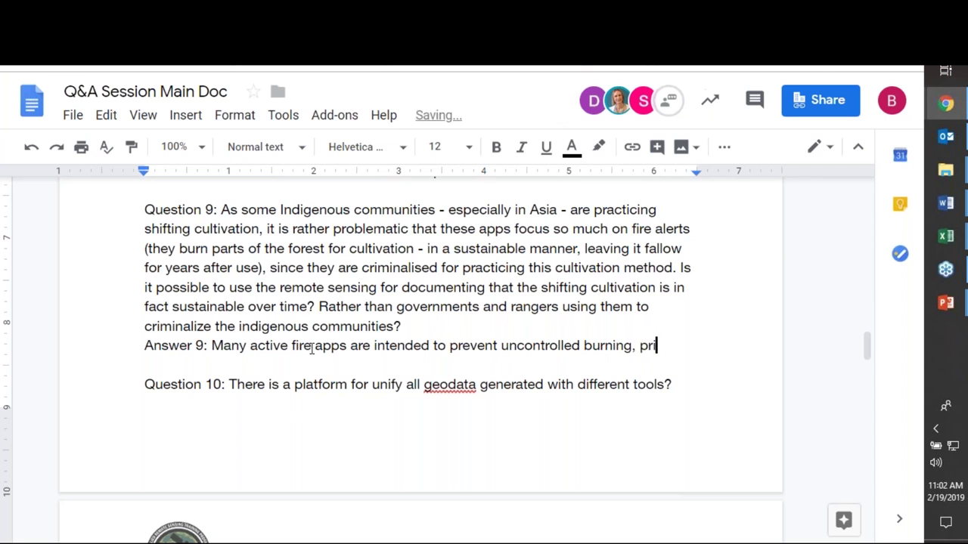
pyautogui.write('marily.')
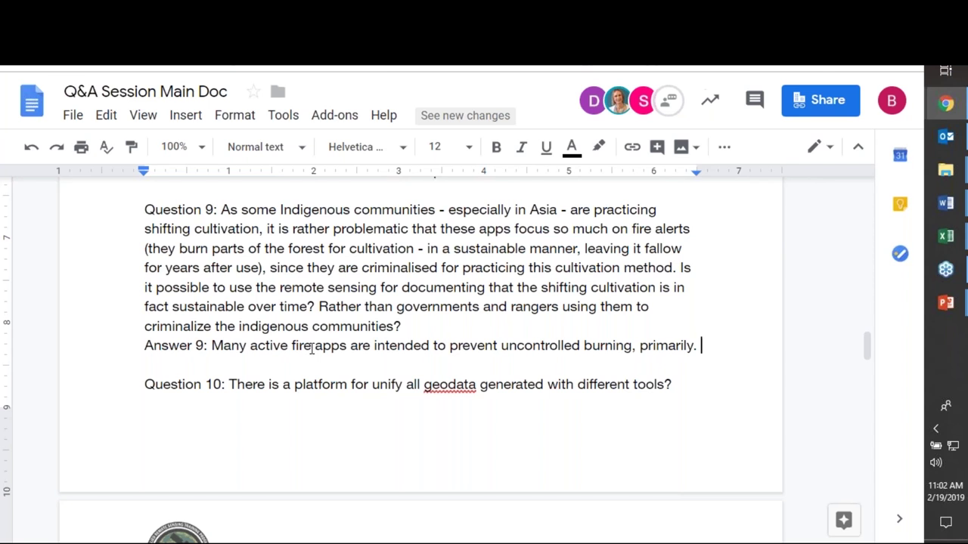
# Add "Focussing on the information to enhance practices as to be more sustainable." to Answer 9
pyautogui.press('Down')
pyautogui.write('F')
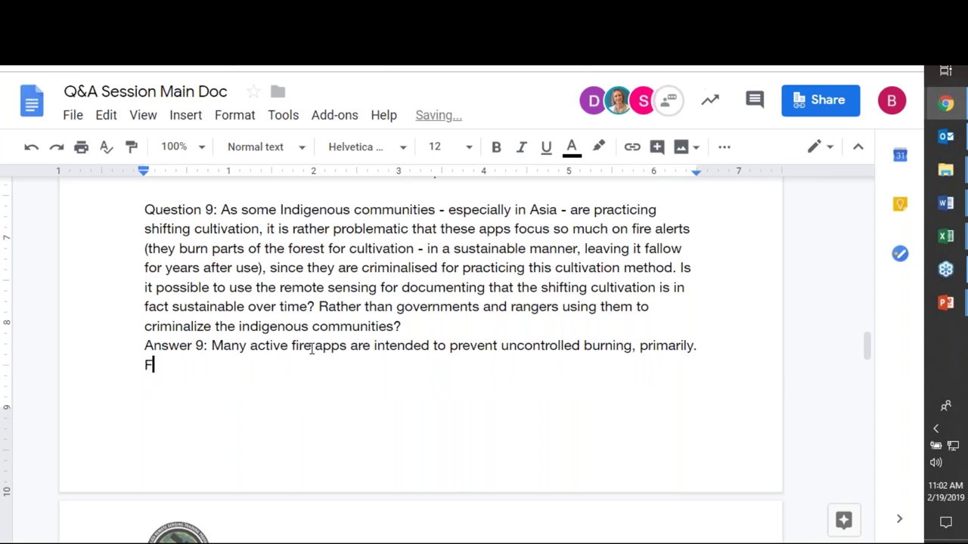
pyautogui.write('ocussing')
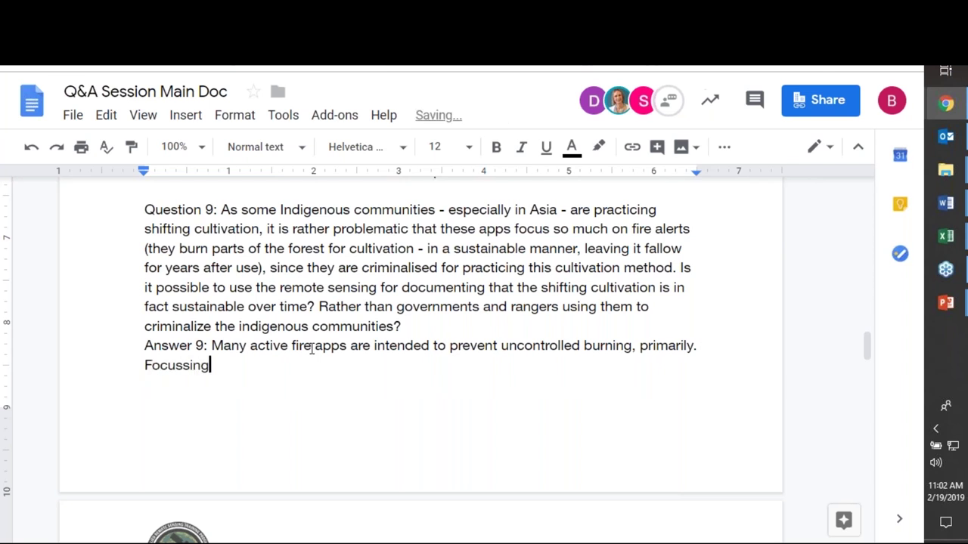
pyautogui.write(' on the information ')
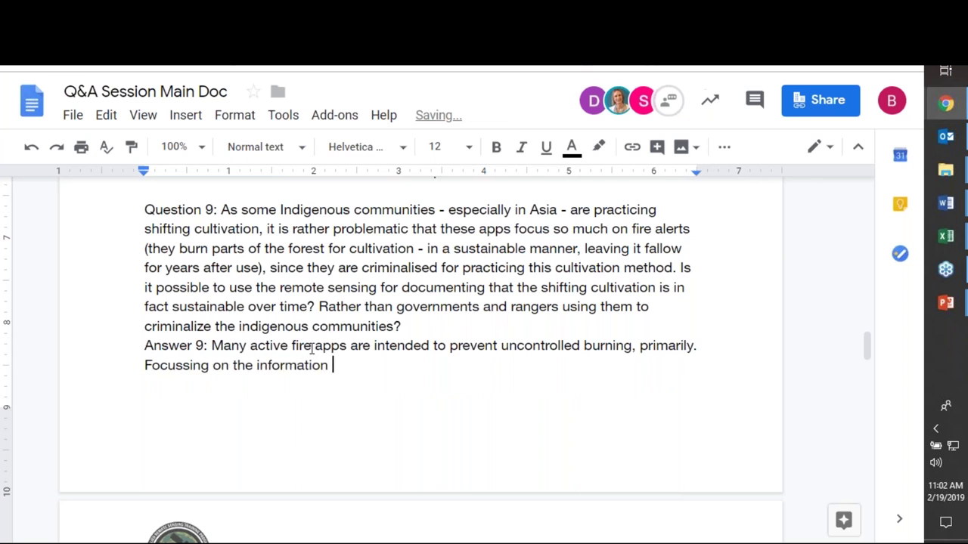
pyautogui.write('to enhance ')
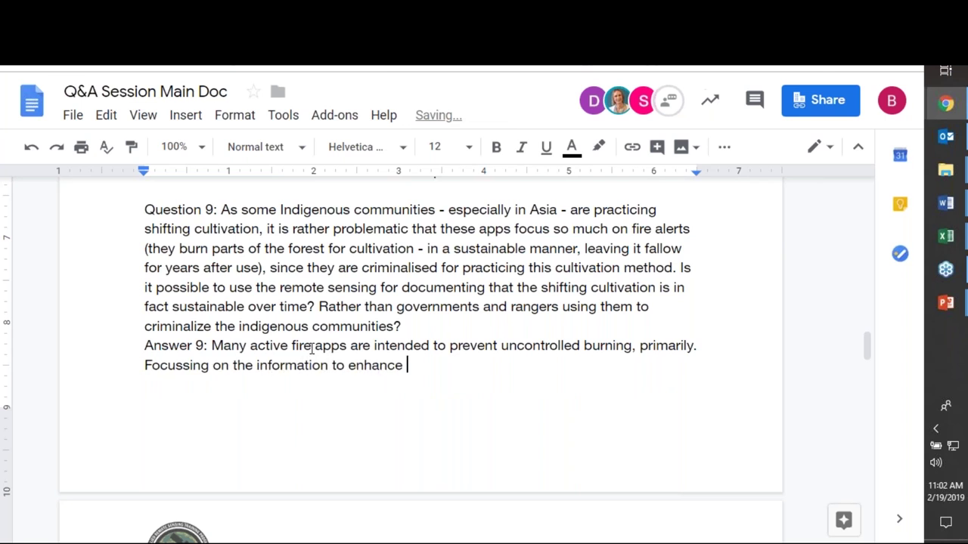
pyautogui.write('practices')
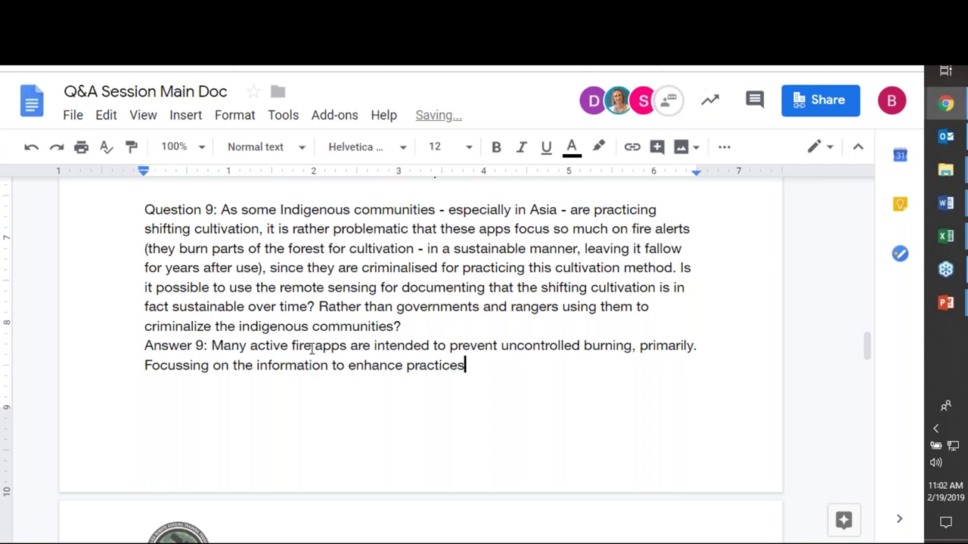
pyautogui.write(' as to be more sust')
pyautogui.write('ainable.')
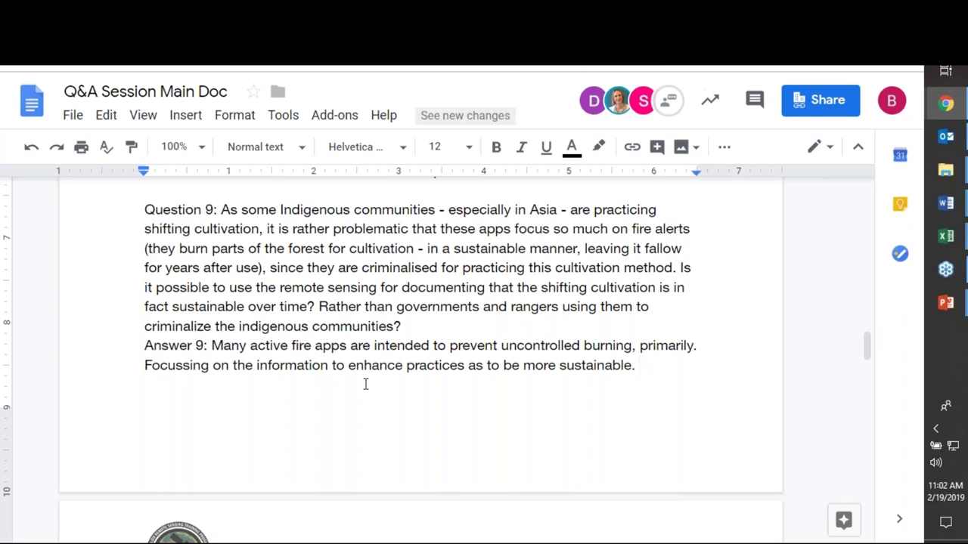
# Start a third sentence in Answer 9 with "There are some RS products that show greeness"
pyautogui.scroll(-5, 390, 383)
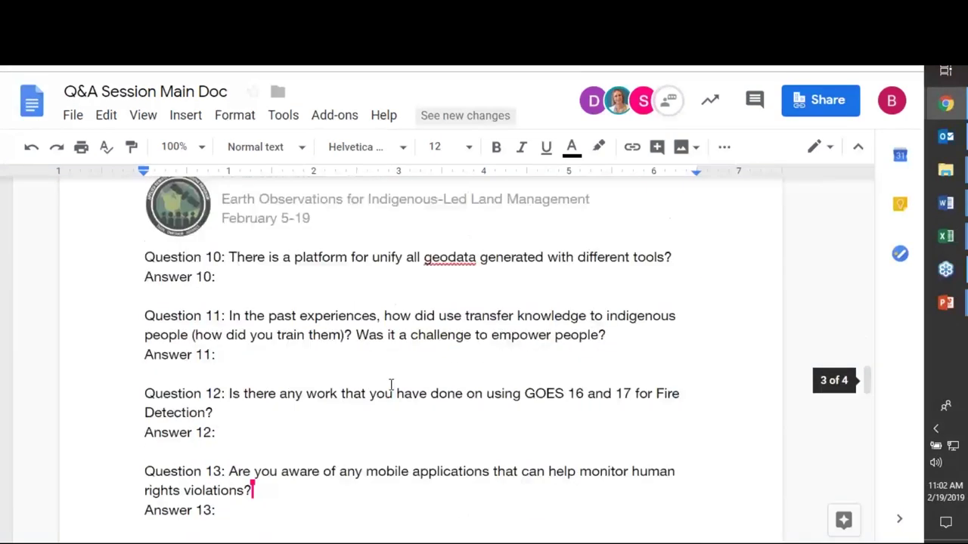
pyautogui.scroll(4, 391, 384)
pyautogui.scroll(3, 391, 384)
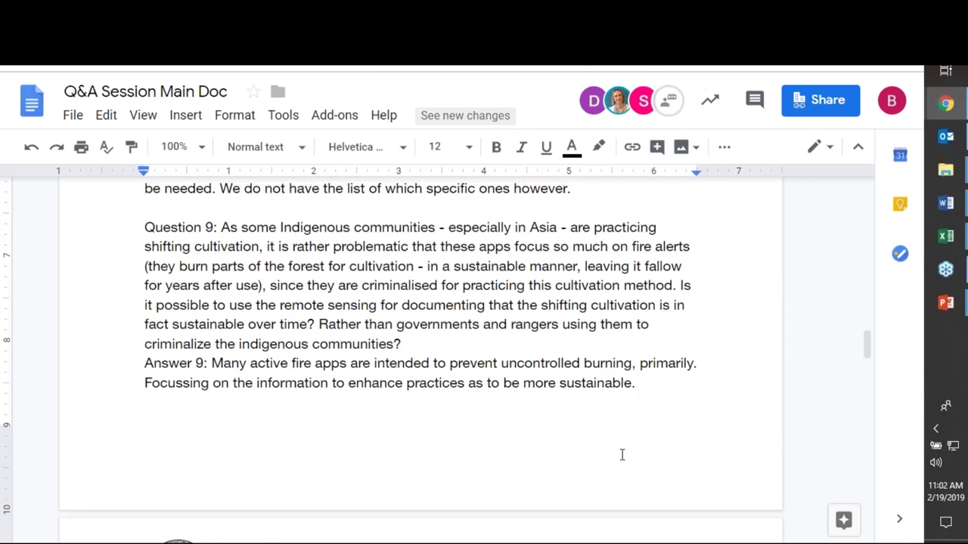
pyautogui.write('The')
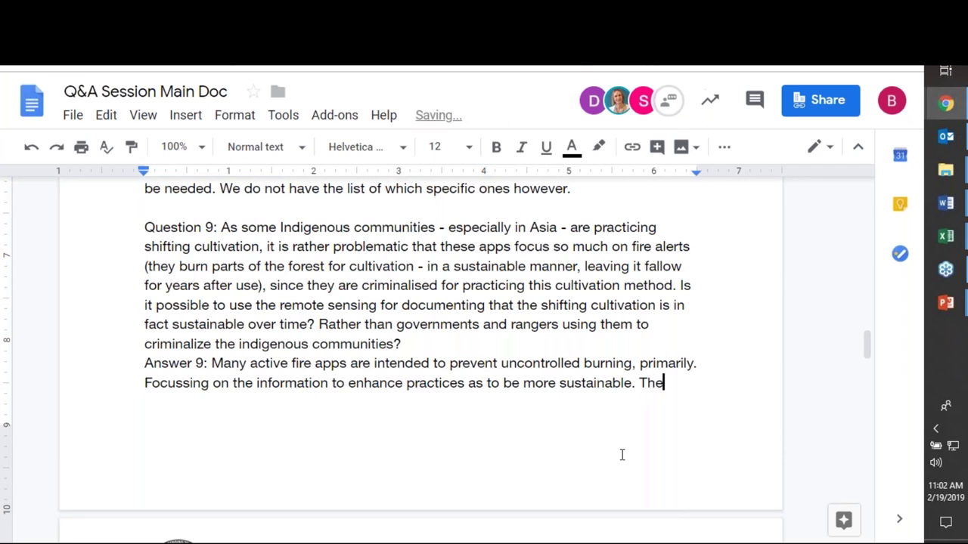
pyautogui.write('re are some R')
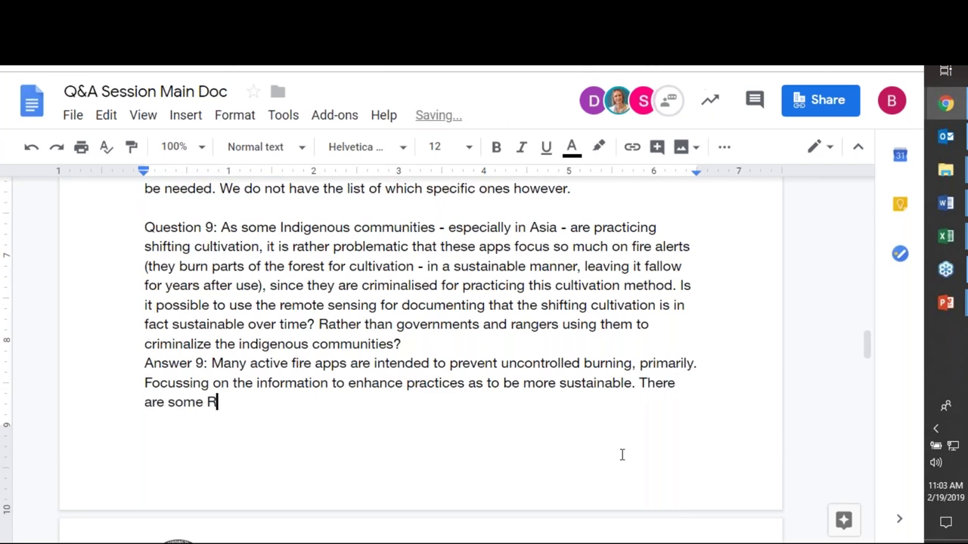
pyautogui.write('S products that s')
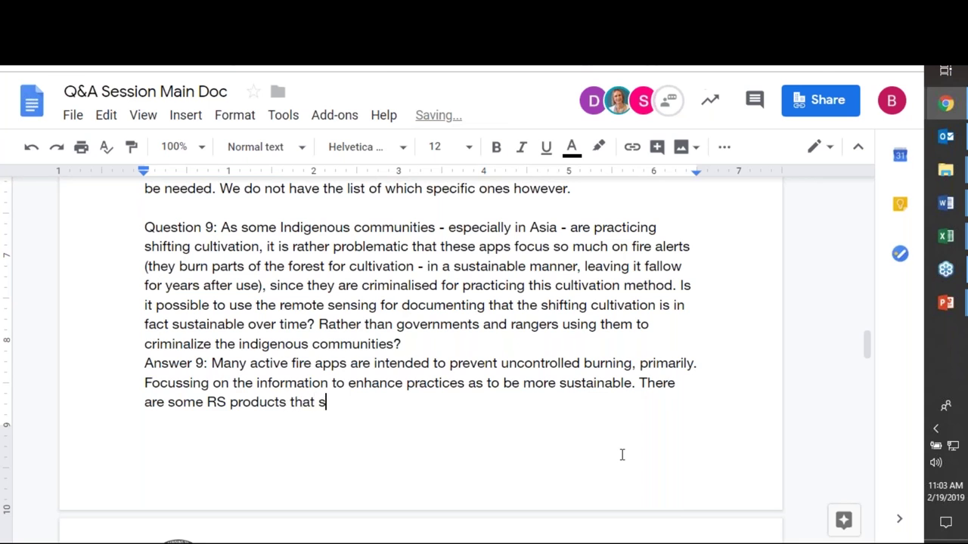
pyautogui.write('how greeneds')
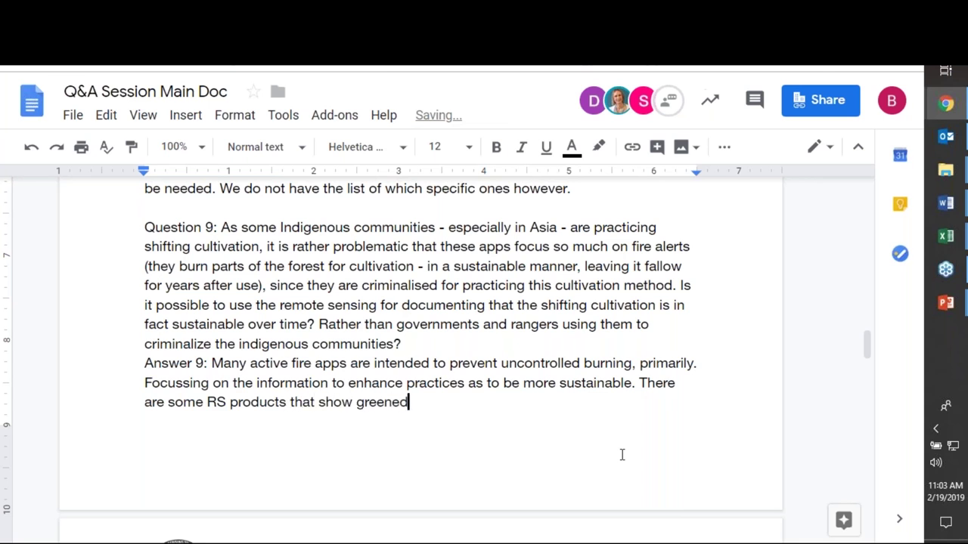
pyautogui.press('BackSpace')
pyautogui.press('BackSpace')
pyautogui.write('ss')
pyautogui.write('.')
pyautogui.press('BackSpace')
pyautogui.press('BackSpace')
# Finish the last sentence of Answer 9 with "that could be used to show sustainable land mgmt practices."
pyautogui.write('that could be ')
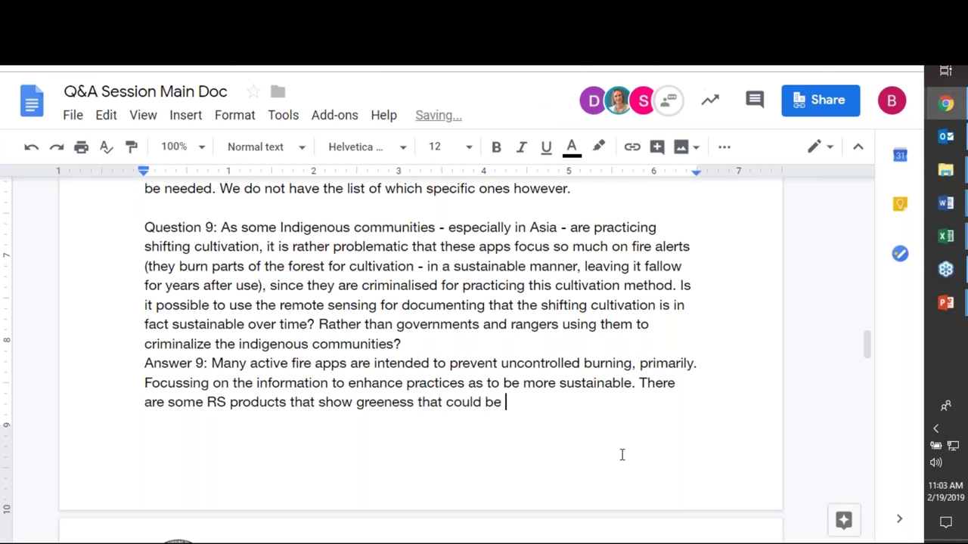
pyautogui.write('used to show ')
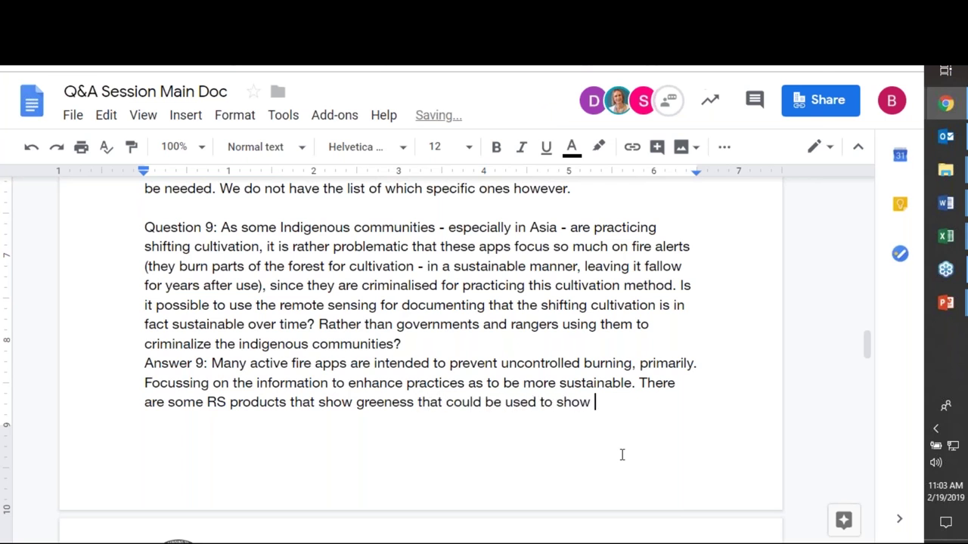
pyautogui.write('sustainable ')
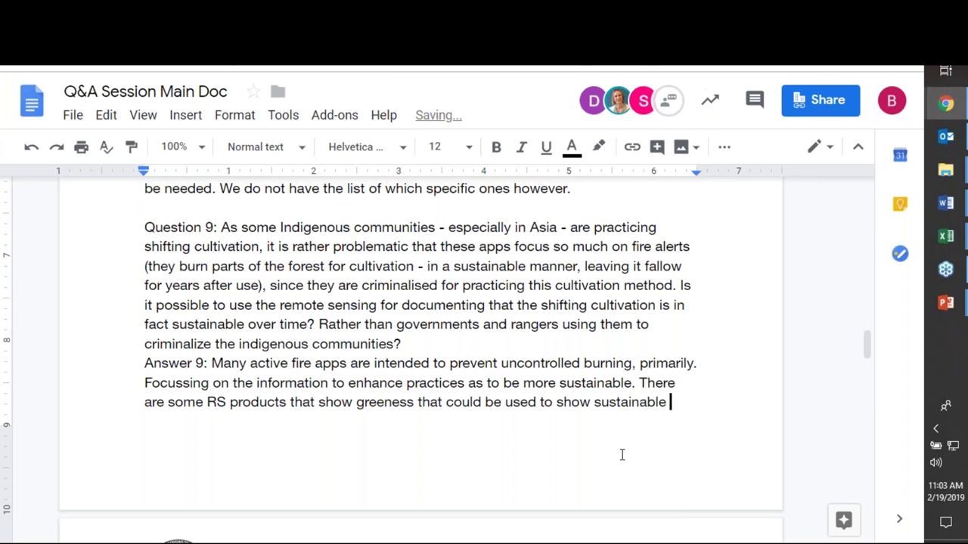
pyautogui.write('land mgm')
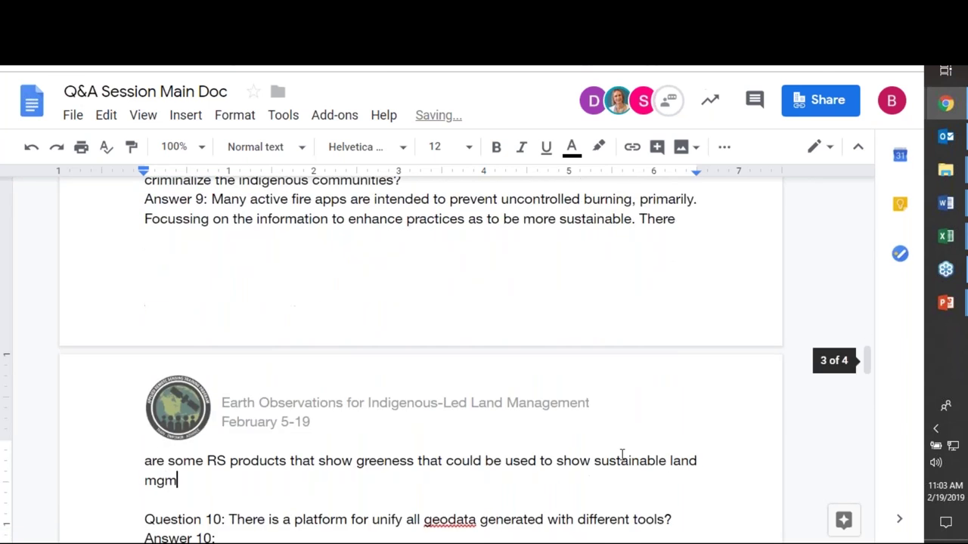
pyautogui.write('t practices.')
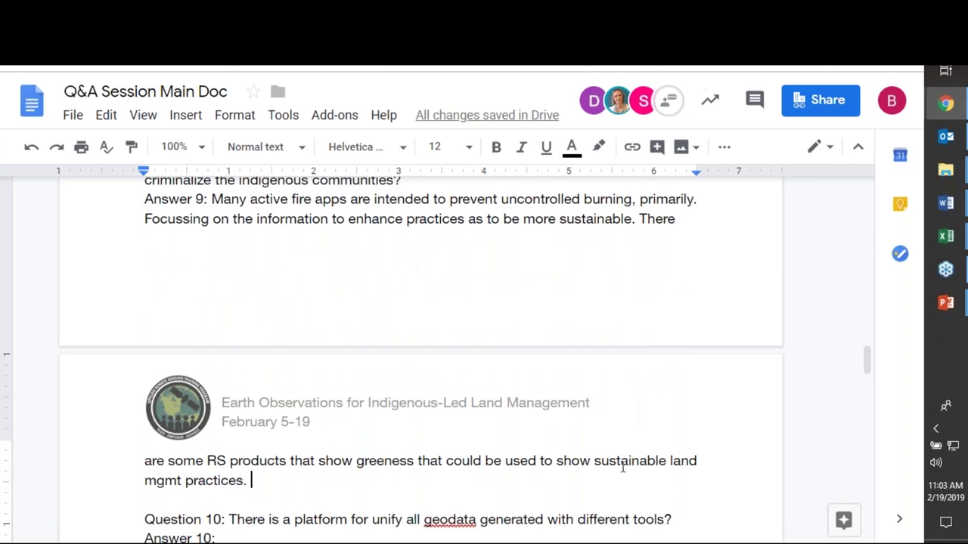
# Begin Answer 10, on a platform to unify all geodata, with "No single platform."
pyautogui.scroll(-4, 555, 434)
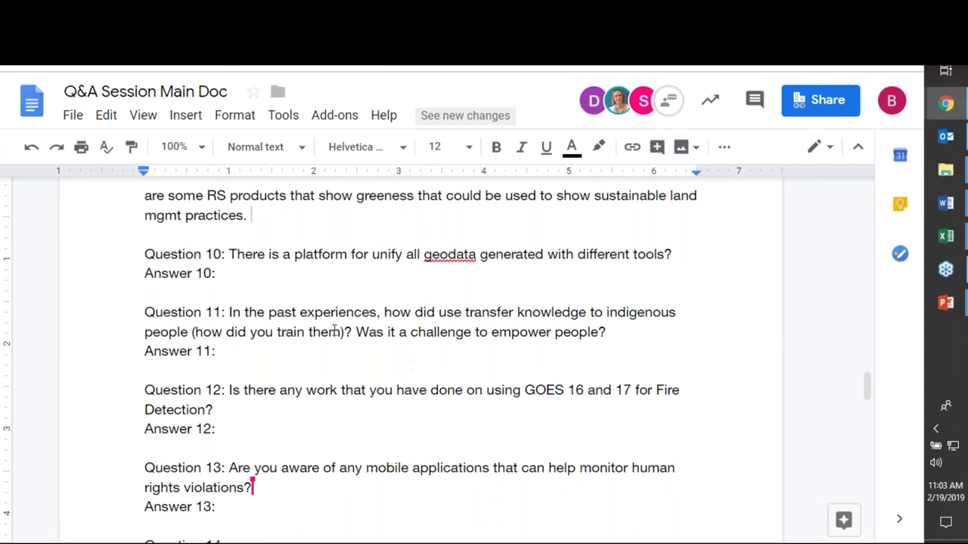
pyautogui.click(235, 271)
pyautogui.write('No sin')
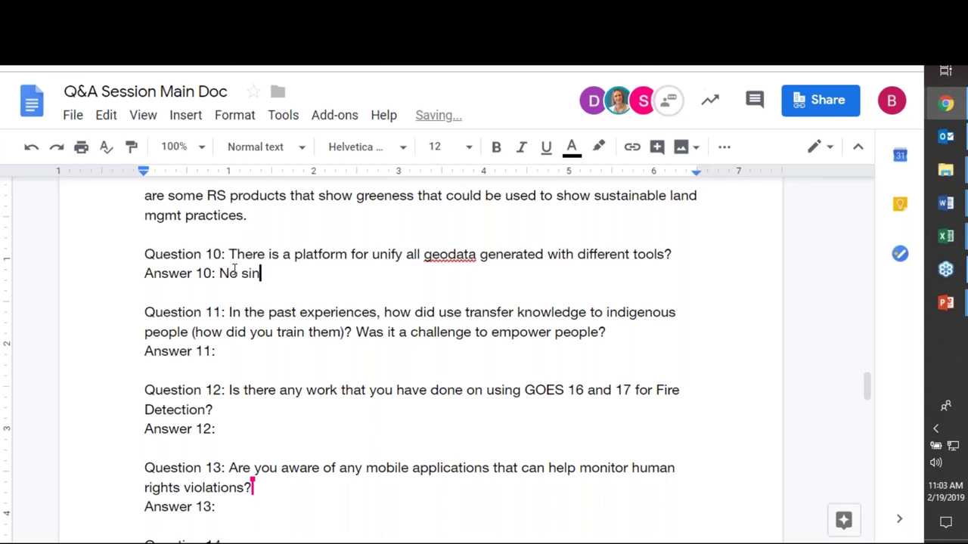
pyautogui.write('gel')
pyautogui.press('BackSpace')
pyautogui.press('BackSpace')
pyautogui.press('BackSpace')
pyautogui.write('le platform.')
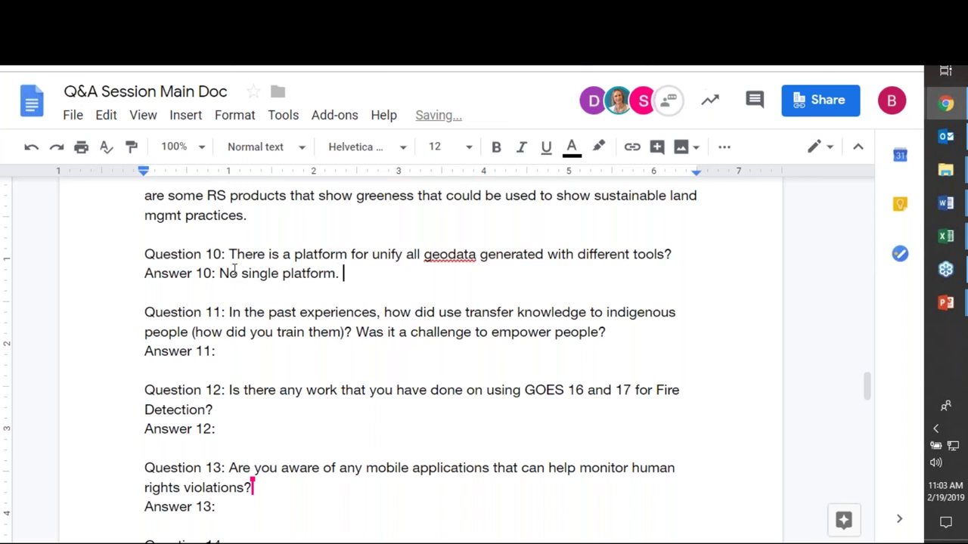
# Add "One initiative (Glovbal Forest Watch, for instance trues to tie in multiple datasets." to Answer 10, correcting the spelling of "instance"
pyautogui.write(' One initiati')
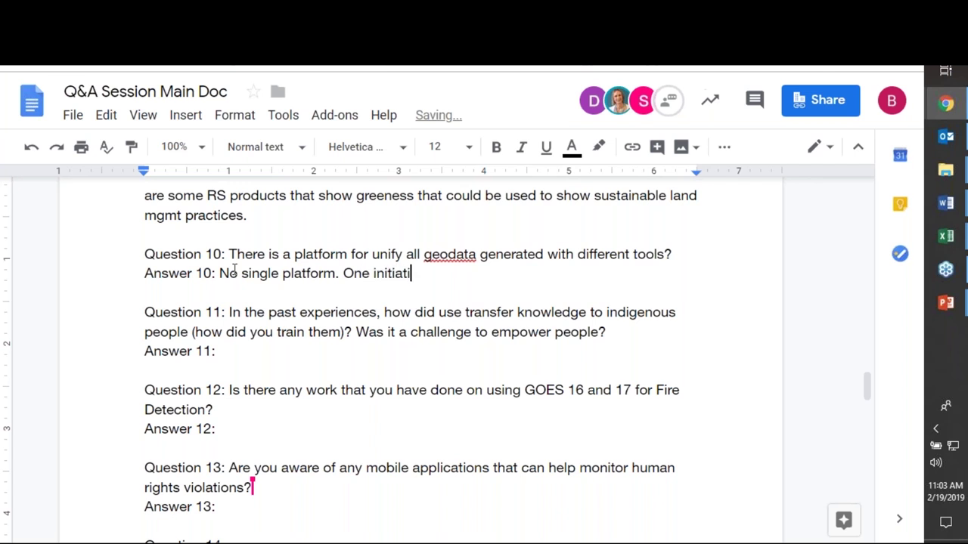
pyautogui.write('ve (Glovbal Forest ')
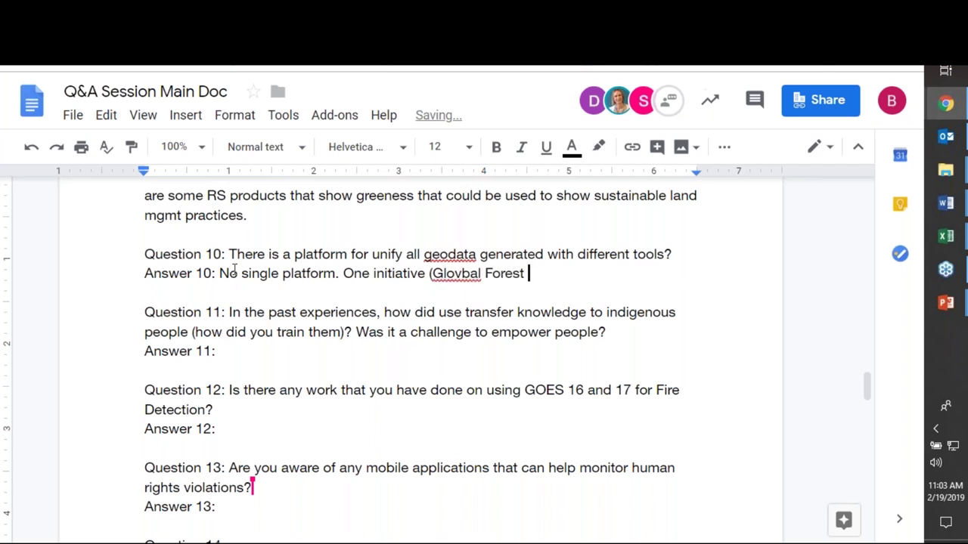
pyautogui.write('Watch, for in')
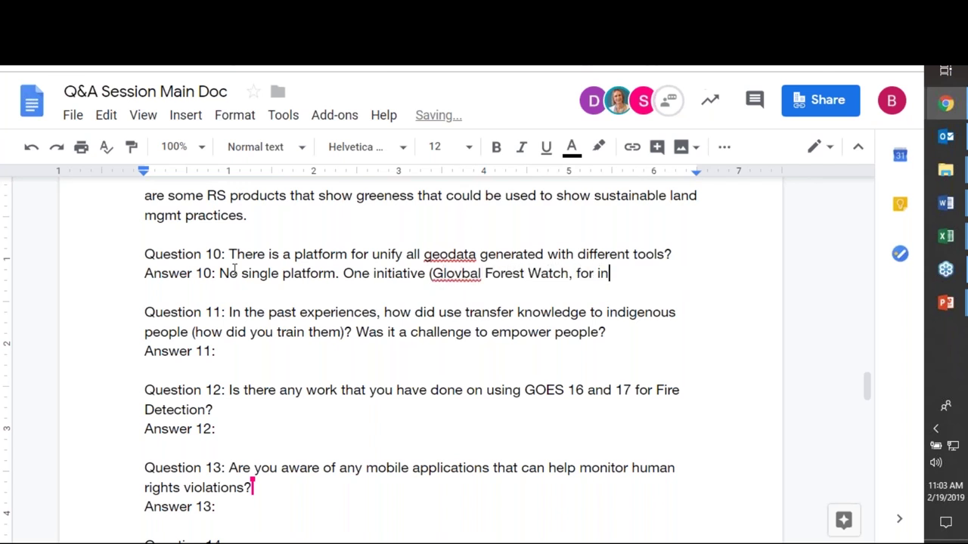
pyautogui.write('syance tr')
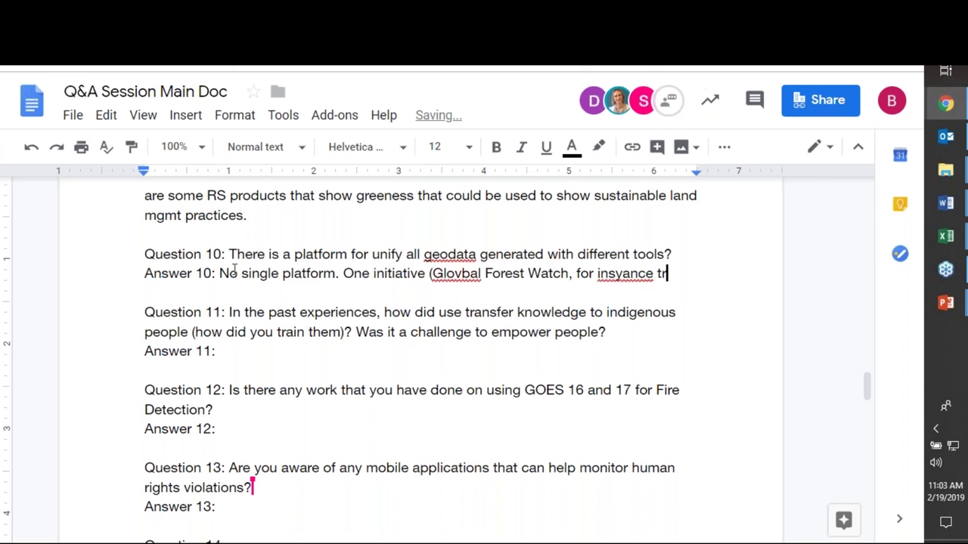
pyautogui.write('ues to tie ')
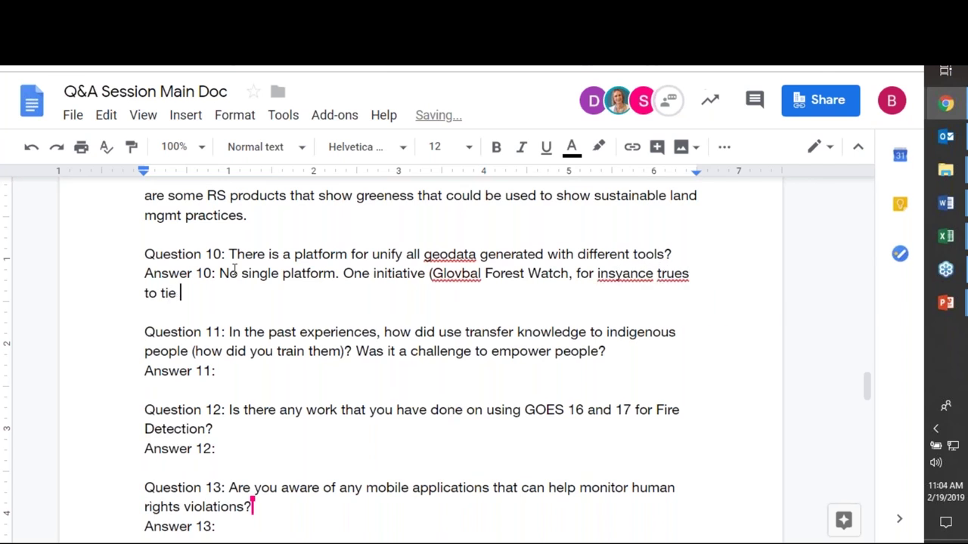
pyautogui.write('in multiple datasets.')
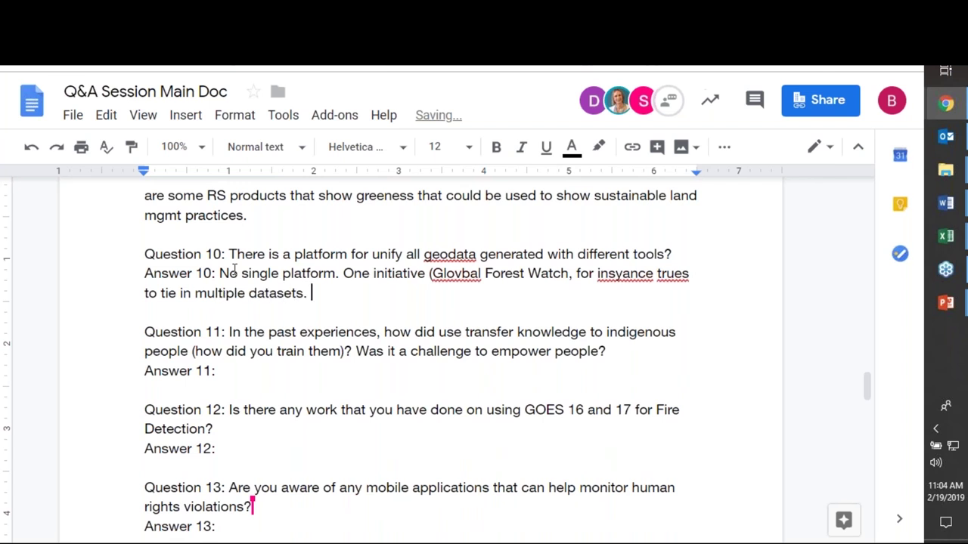
pyautogui.rightClick(638, 277)
pyautogui.click(669, 168)
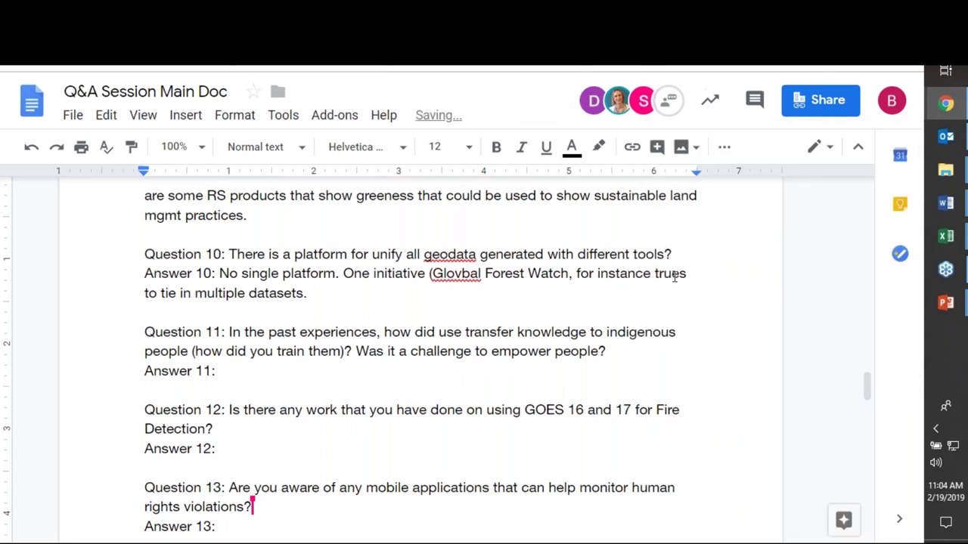
# Correct the spelling of "tries" and "Global" in the Global Forest Watch sentence of Answer 10
pyautogui.click(675, 277)
pyautogui.press('BackSpace')
pyautogui.press('BackSpace')
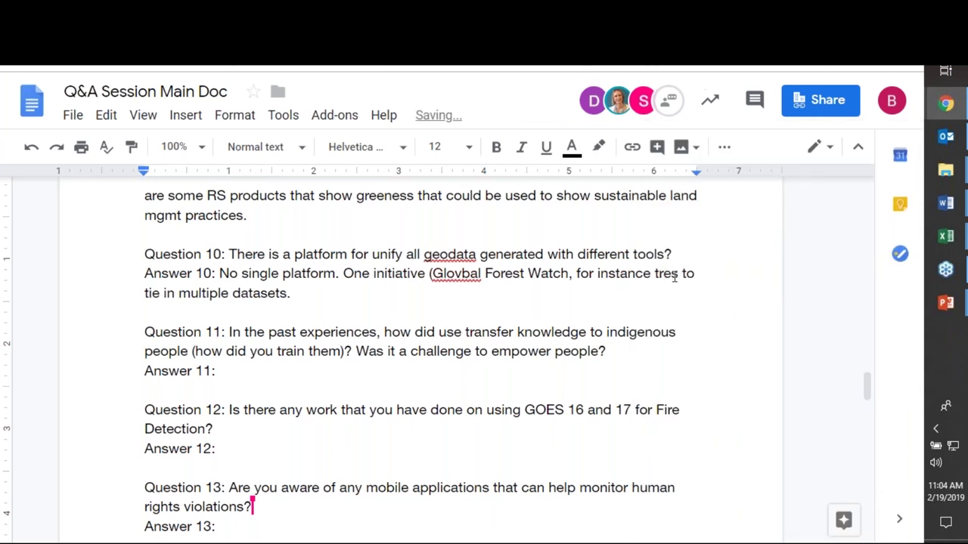
pyautogui.write('i')
pyautogui.click(460, 273)
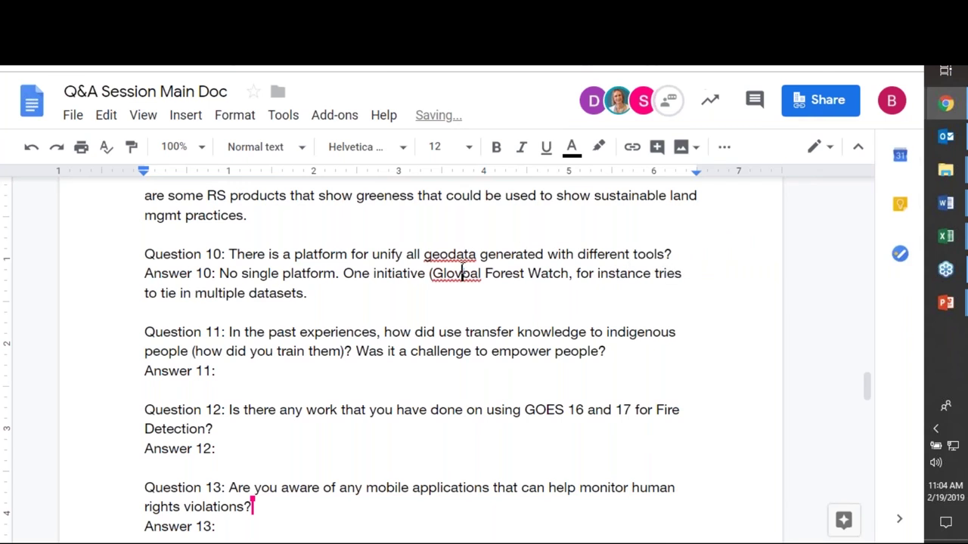
pyautogui.press('BackSpace')
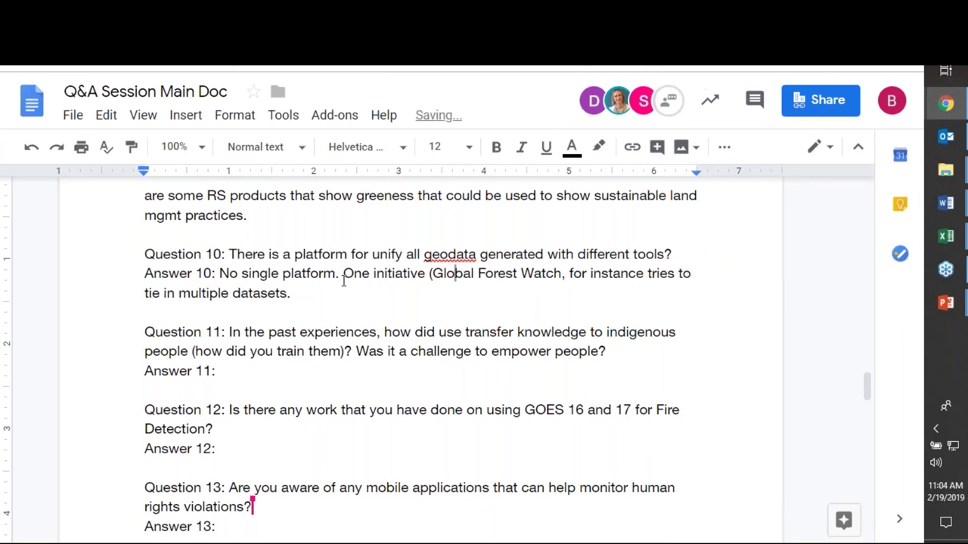
# Close the parenthesis after "datasets" in Answer 10 and add "The ESRI platform in Session 1 is another."
pyautogui.click(290, 294)
pyautogui.write('). Te')
pyautogui.press('BackSpace')
pyautogui.write('he ESRI ')
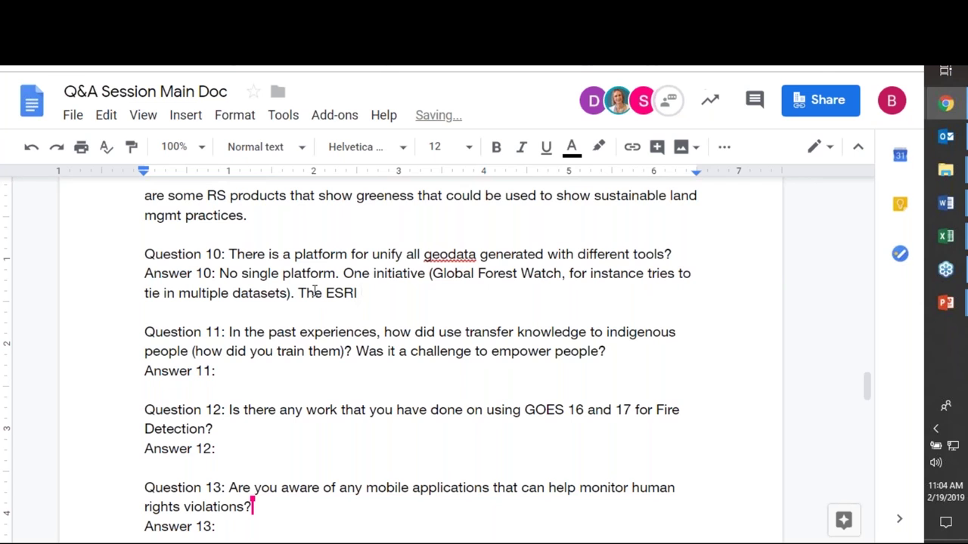
pyautogui.write('platform in ')
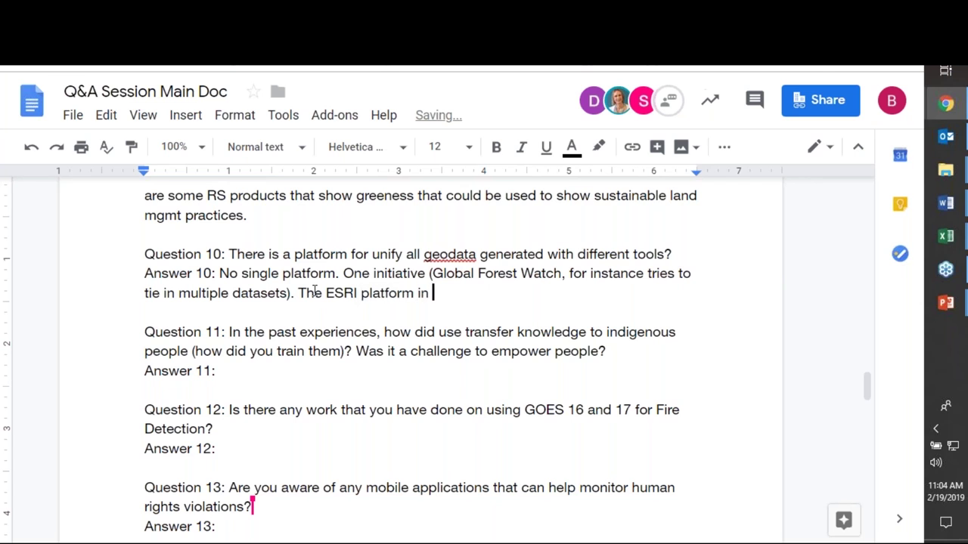
pyautogui.write('Sessionn 1 is')
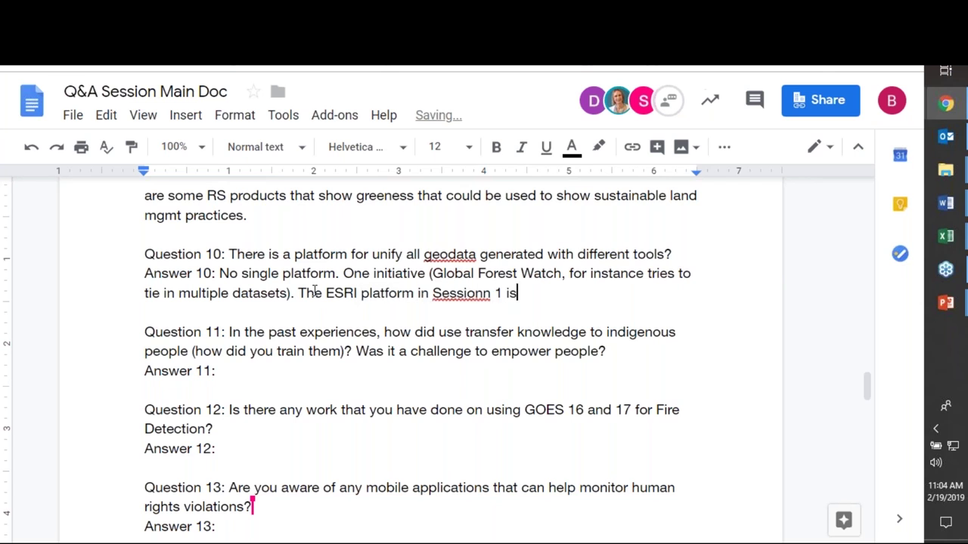
pyautogui.write(' another.')
pyautogui.click(482, 293)
pyautogui.press('BackSpace')
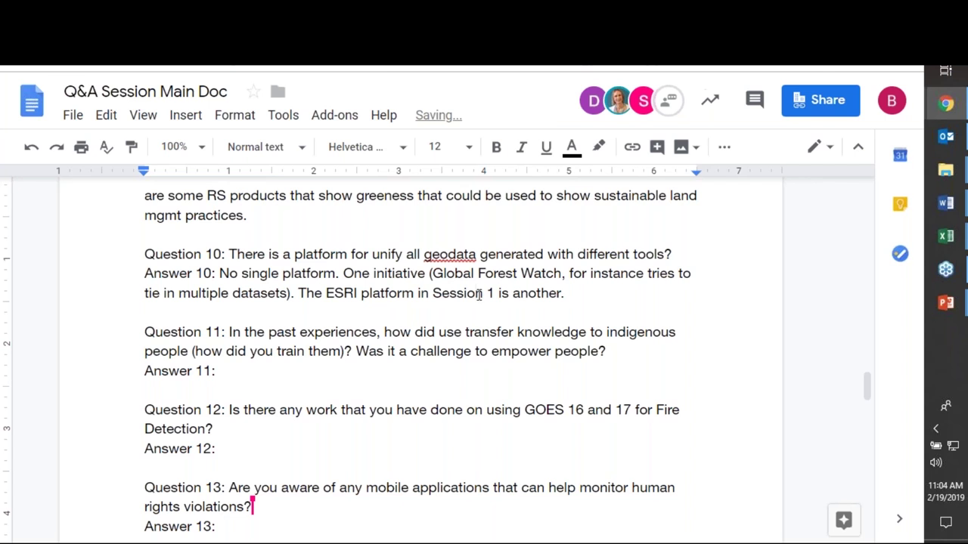
pyautogui.click(587, 294)
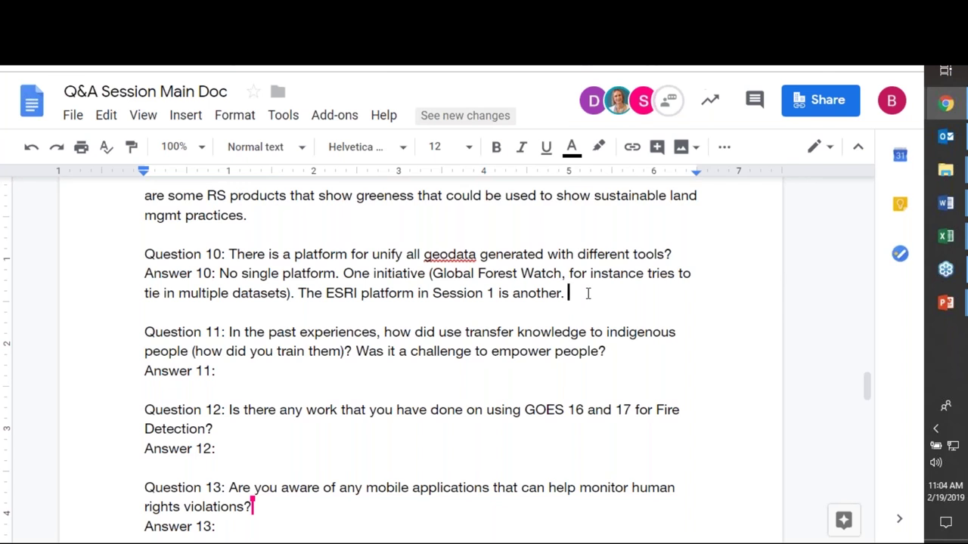
# Begin Answer 11 with "The Conservation International Team has experience engaging groups in Peru and Ecuador."
pyautogui.scroll(-3, 588, 293)
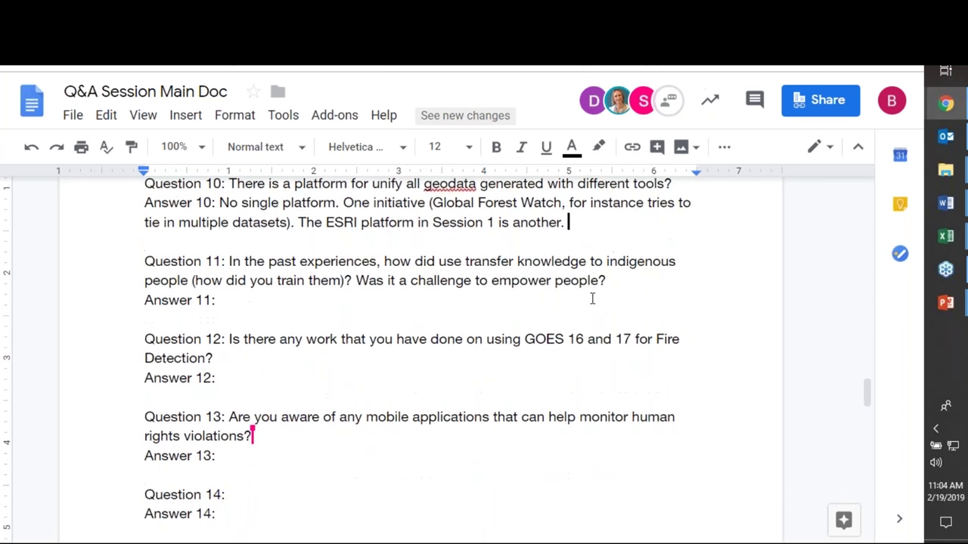
pyautogui.click(325, 285)
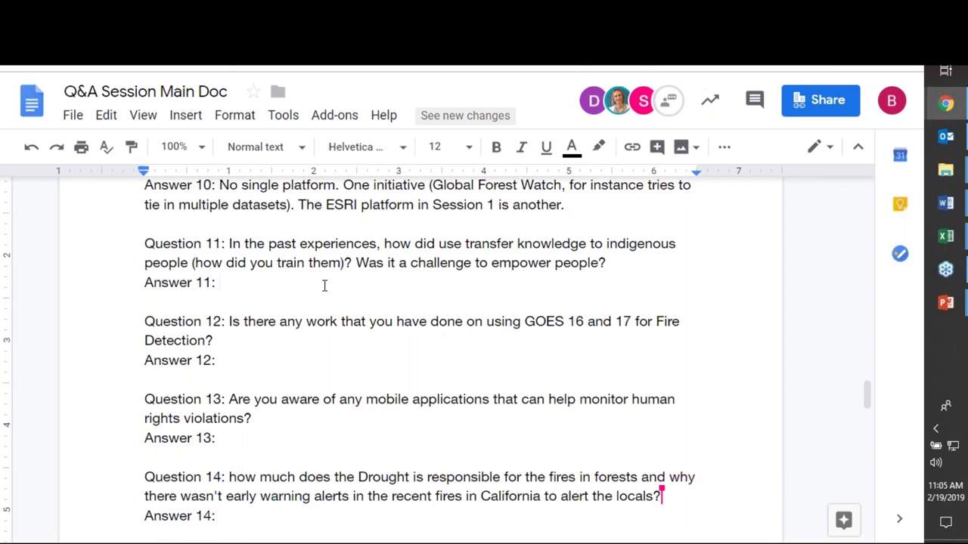
pyautogui.write('THE')
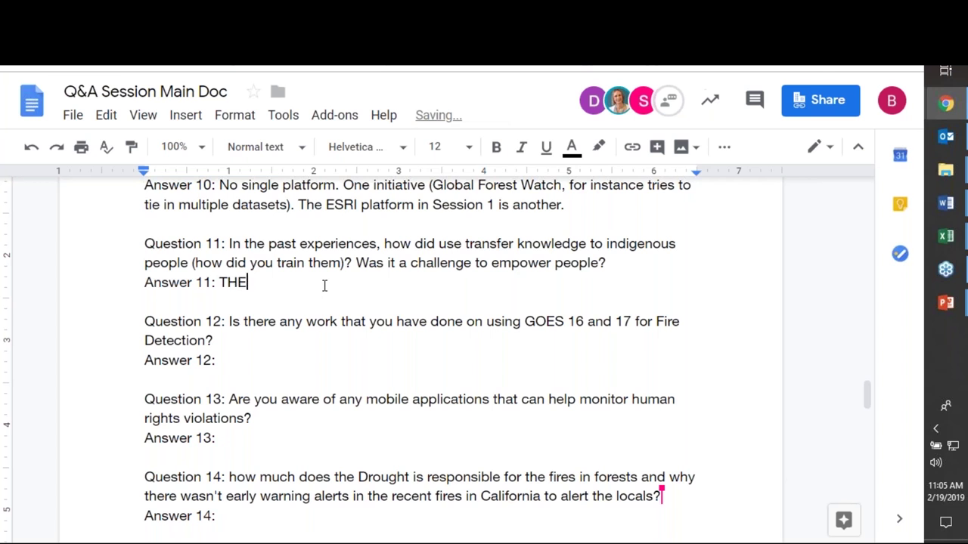
pyautogui.press('BackSpace')
pyautogui.press('BackSpace')
pyautogui.press('BackSpace')
pyautogui.write('he Conservation IN')
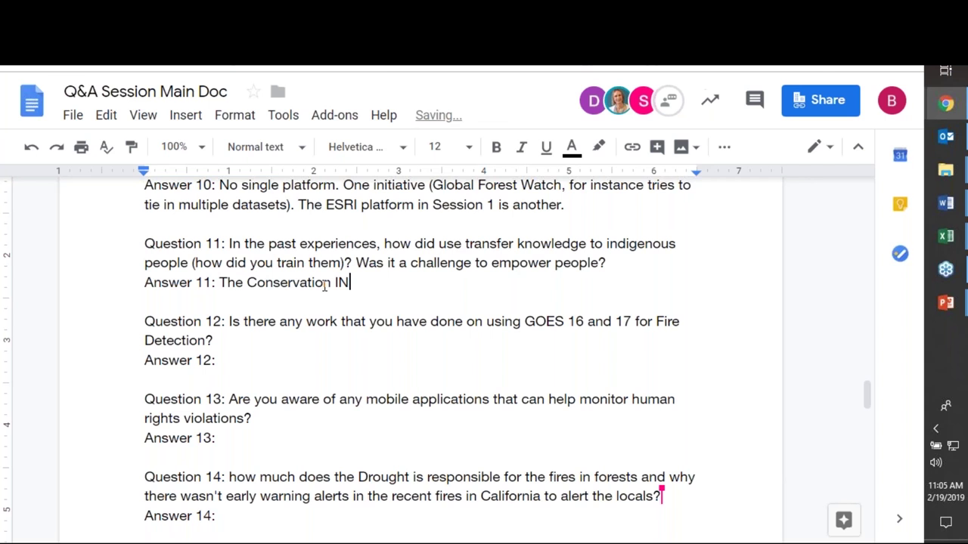
pyautogui.press('BackSpace')
pyautogui.write('nternational Team has')
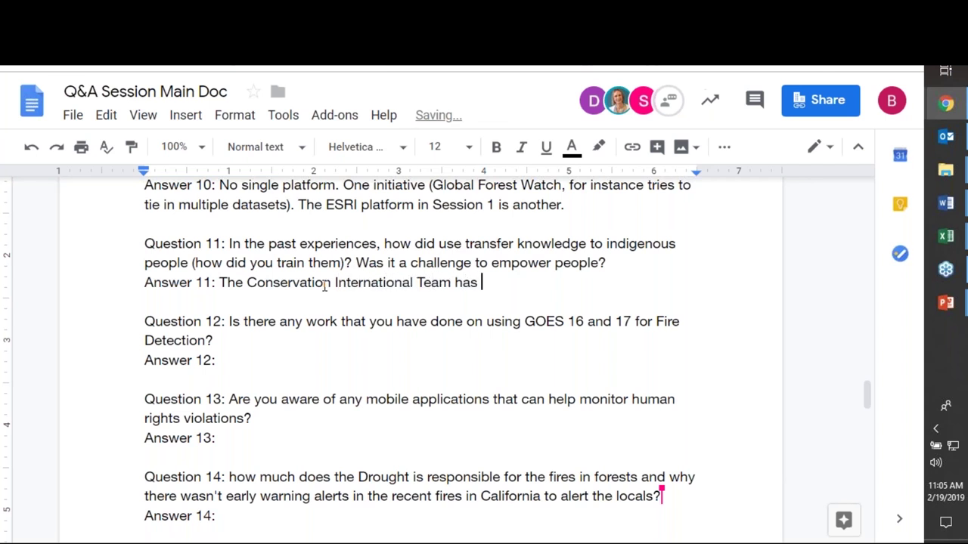
pyautogui.write(' experience ')
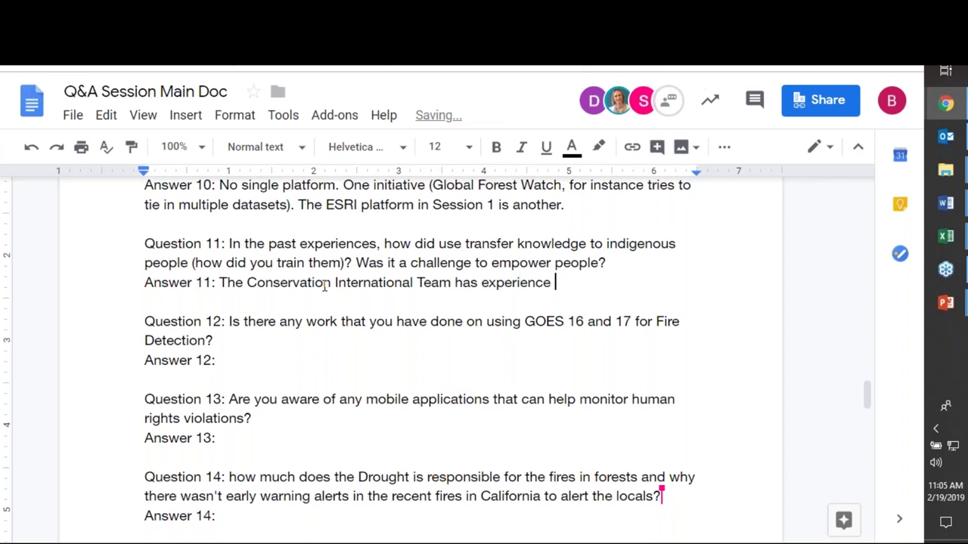
pyautogui.write('engaging ')
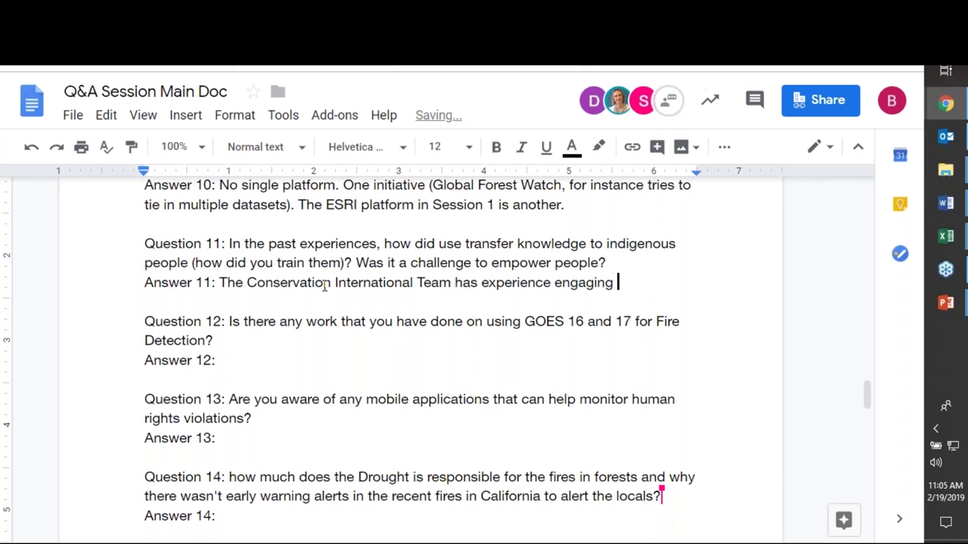
pyautogui.write('gri')
pyautogui.write('oups in ')
pyautogui.write('Peru and Ec')
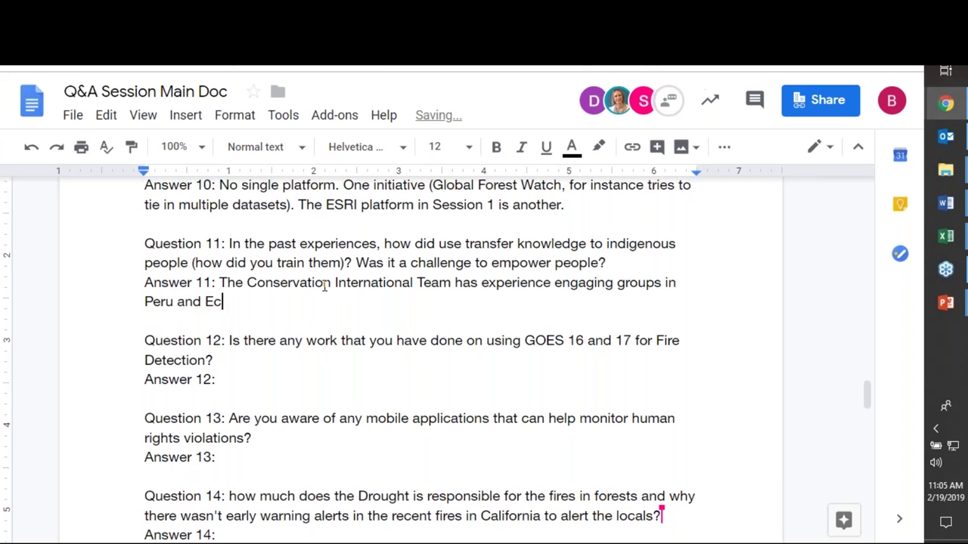
pyautogui.write('uador. Tis i')
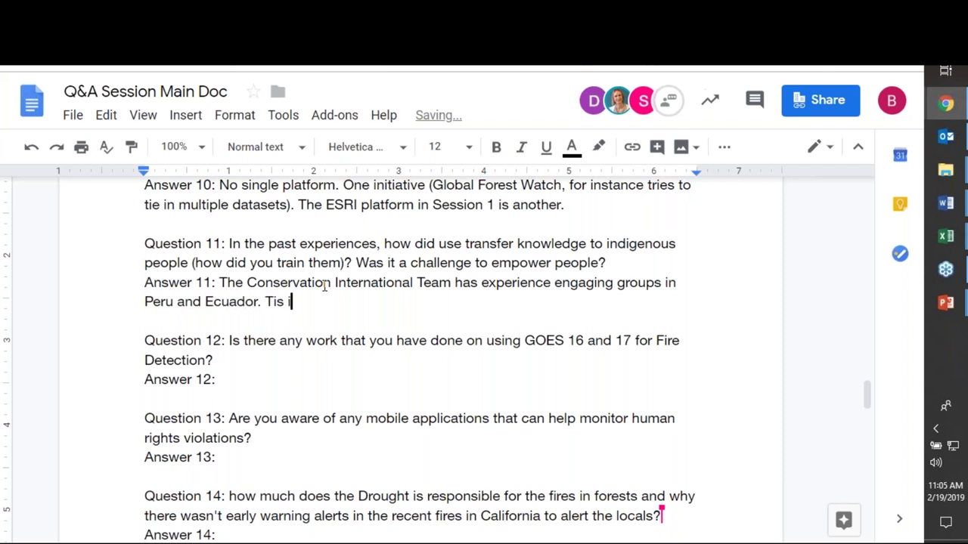
# Write the second sentence of Answer 11 as "This will have to be a long term engagement."
pyautogui.write('s')
pyautogui.press('BackSpace')
pyautogui.press('BackSpace')
pyautogui.press('BackSpace')
pyautogui.press('BackSpace')
pyautogui.press('BackSpace')
pyautogui.write('his will have to ')
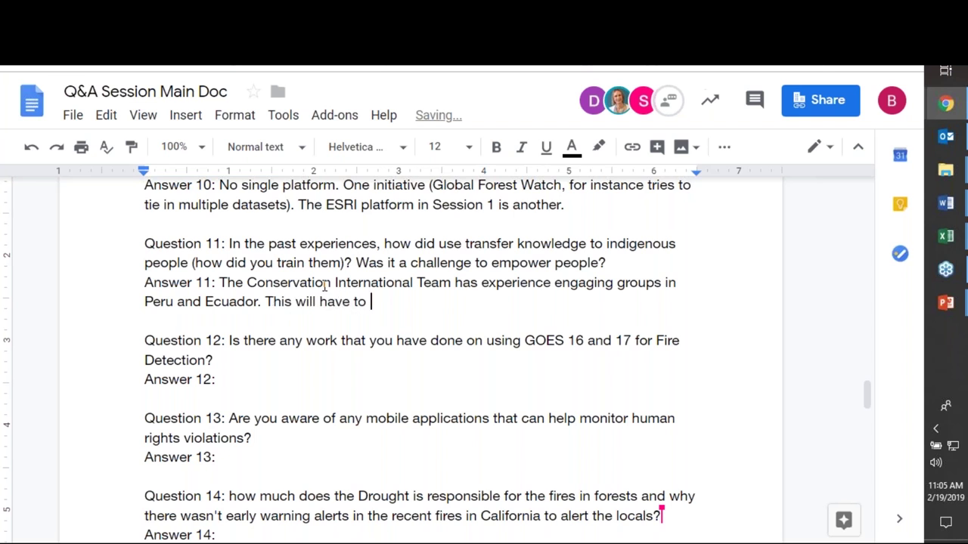
pyautogui.write('be a long term')
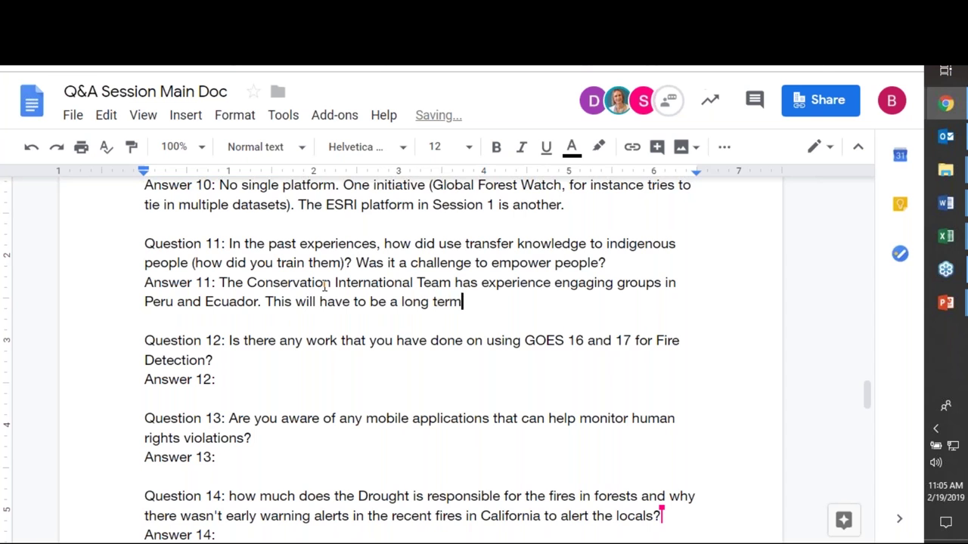
pyautogui.write(' enga')
pyautogui.write('ge')
pyautogui.write('gem')
pyautogui.write('ent.')
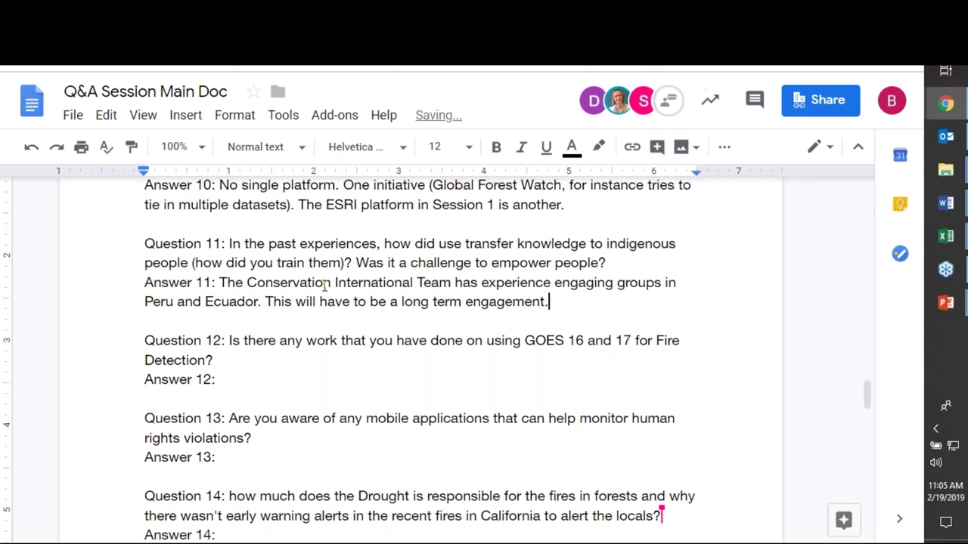
# Extend the second sentence of Answer 11 with "and involves a lot of listening.", fixing the spelling of "a lot"
pyautogui.press('BackSpace')
pyautogui.write('and involves ')
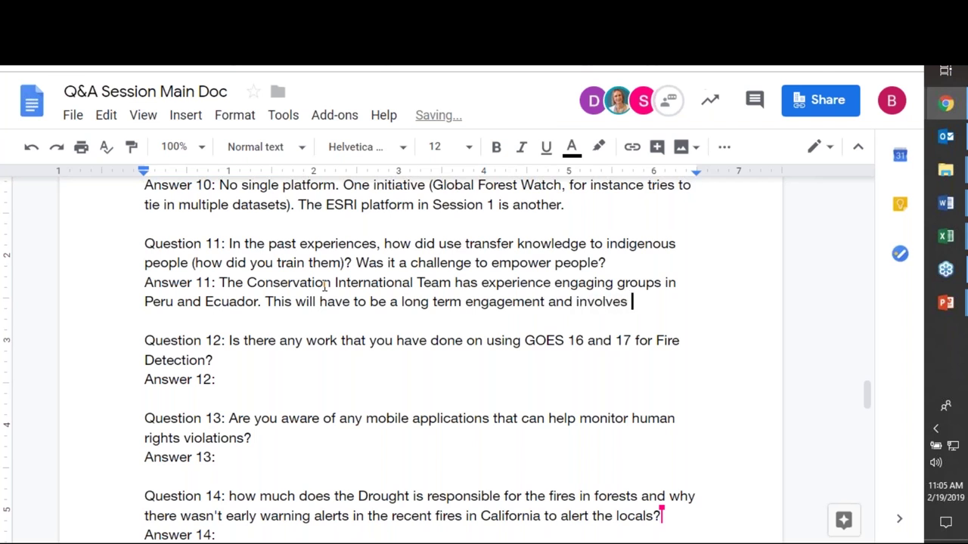
pyautogui.write('alot of listening.')
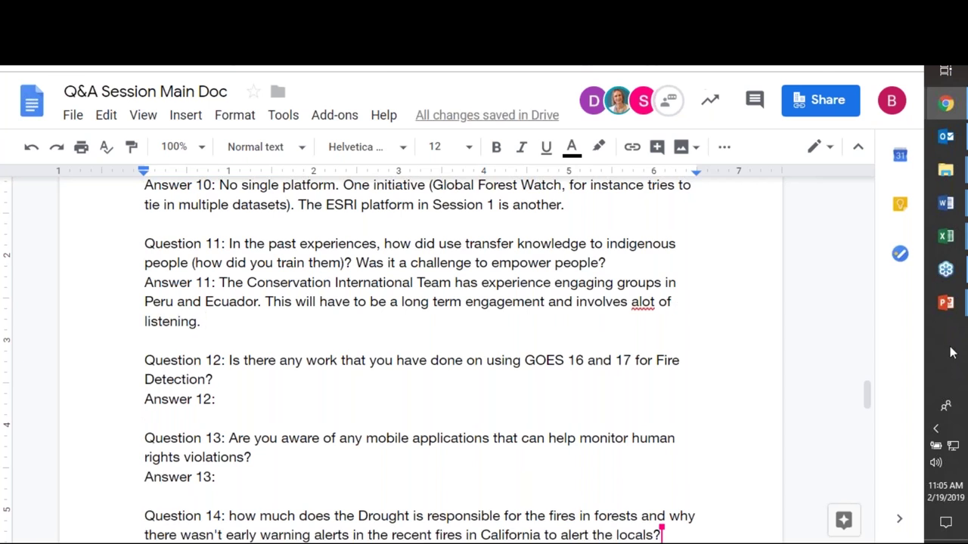
pyautogui.click(641, 302)
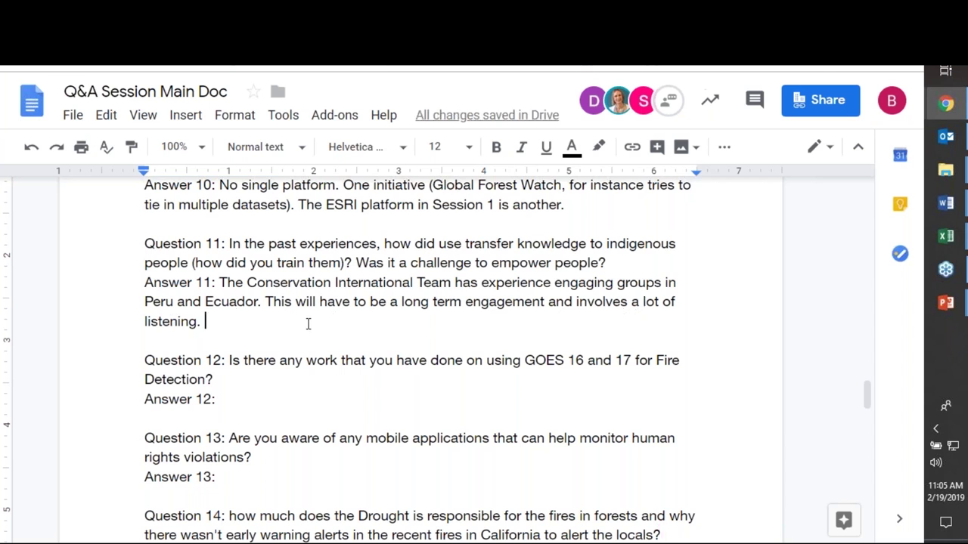
# Add "More listening than teaching. The reansfer goes both ways." to Answer 11
pyautogui.write('More listenin')
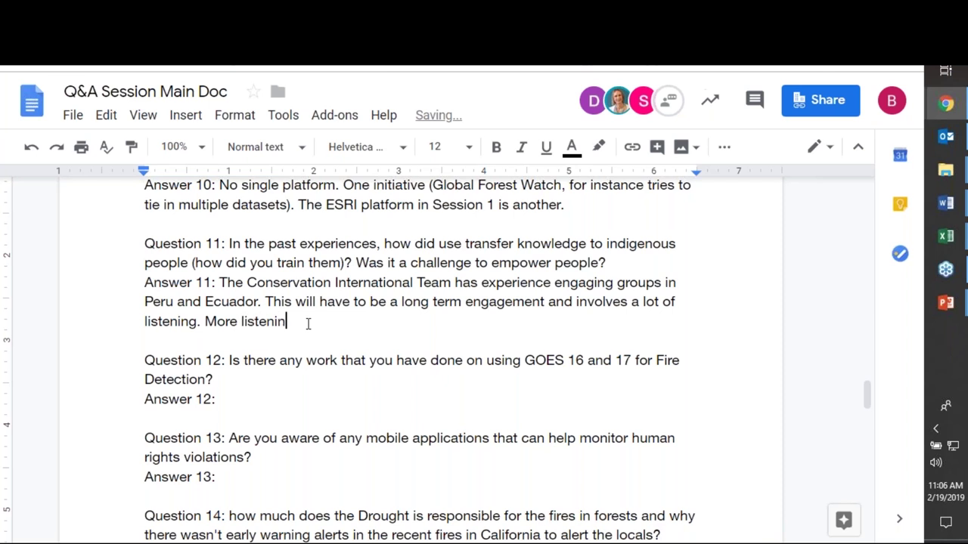
pyautogui.write('g than')
pyautogui.write('aching.')
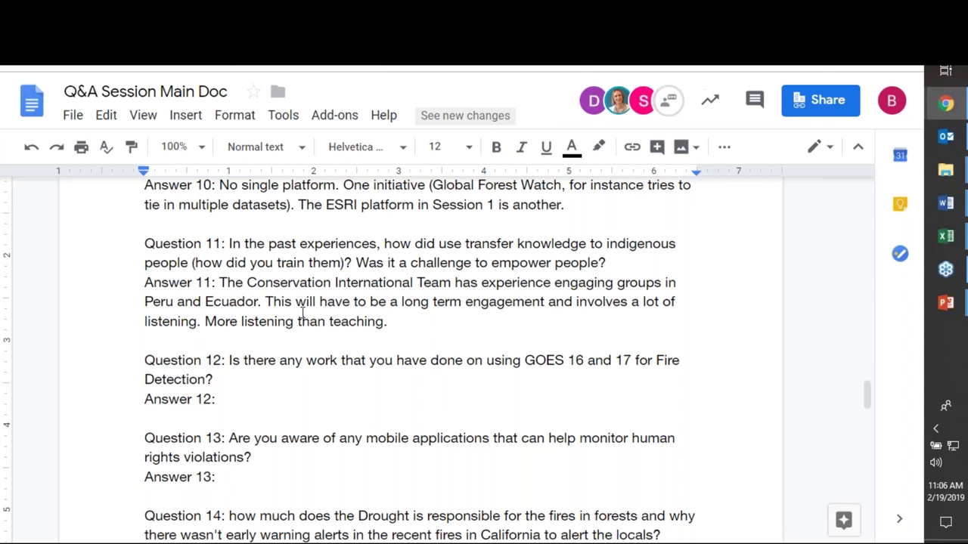
pyautogui.write('The reans')
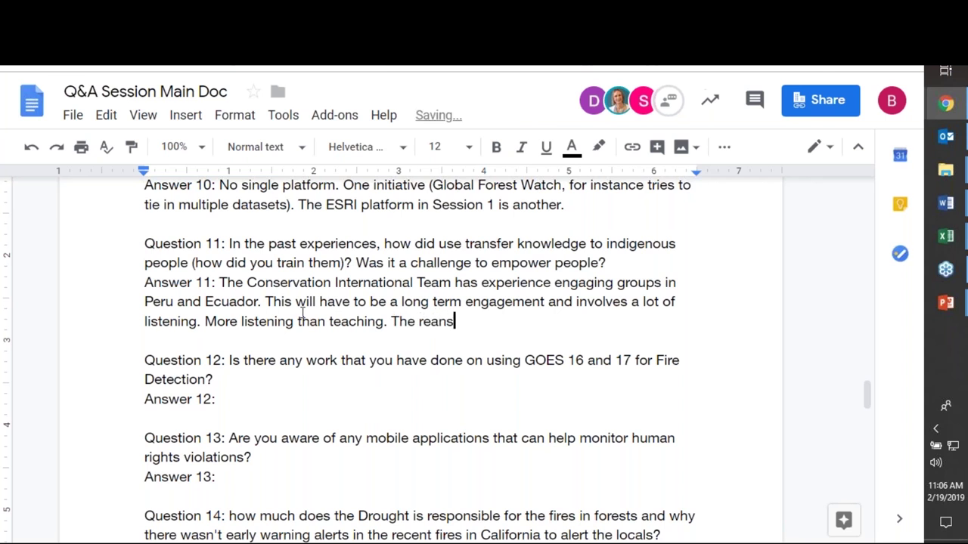
pyautogui.write('fer goes both ways. ')
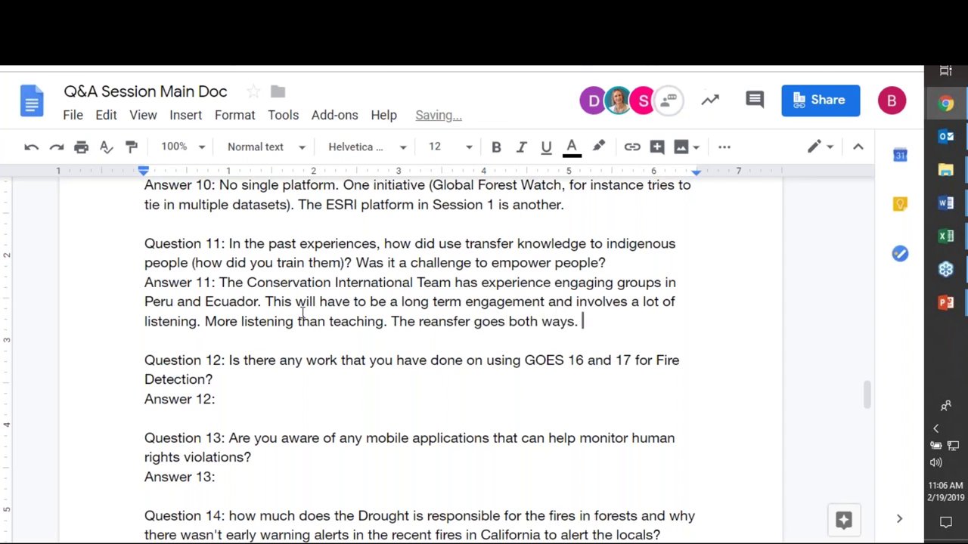
# Continue Answer 11 with "We can learn much from the communities", correcting the spelling of "communities" with the suggested replacement
pyautogui.write('We can use th')
pyautogui.press('BackSpace')
pyautogui.press('BackSpace')
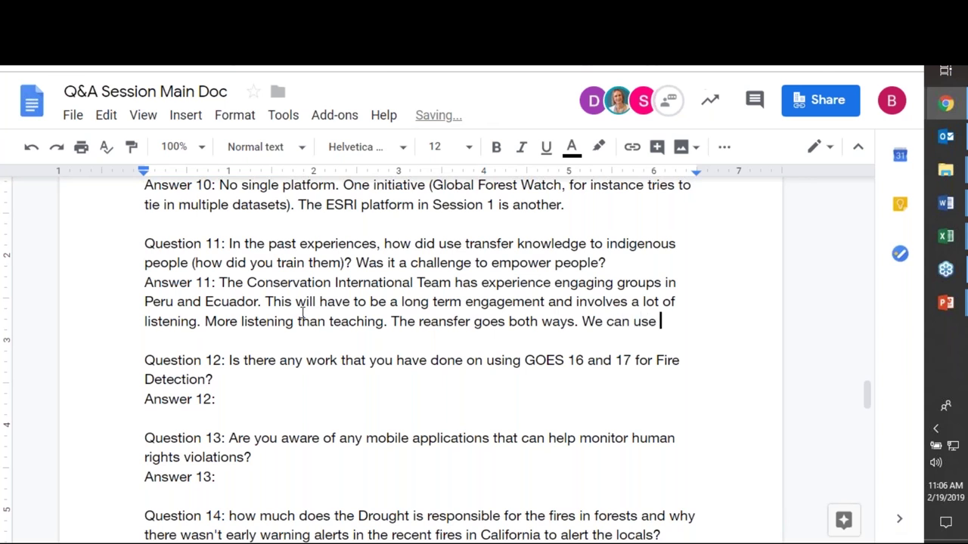
pyautogui.press('BackSpace')
pyautogui.press('BackSpace')
pyautogui.press('BackSpace')
pyautogui.press('BackSpace')
pyautogui.write('learn much from the ')
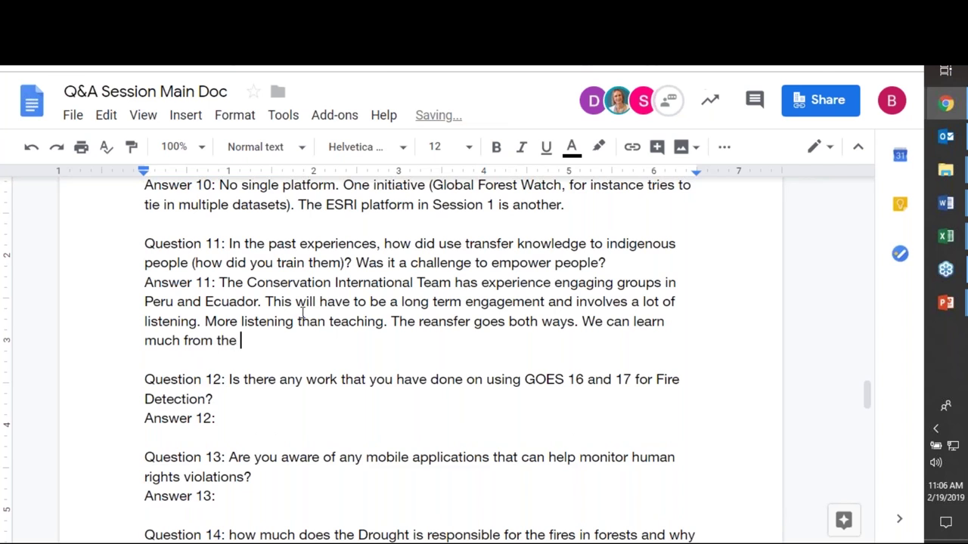
pyautogui.write('cimmunities')
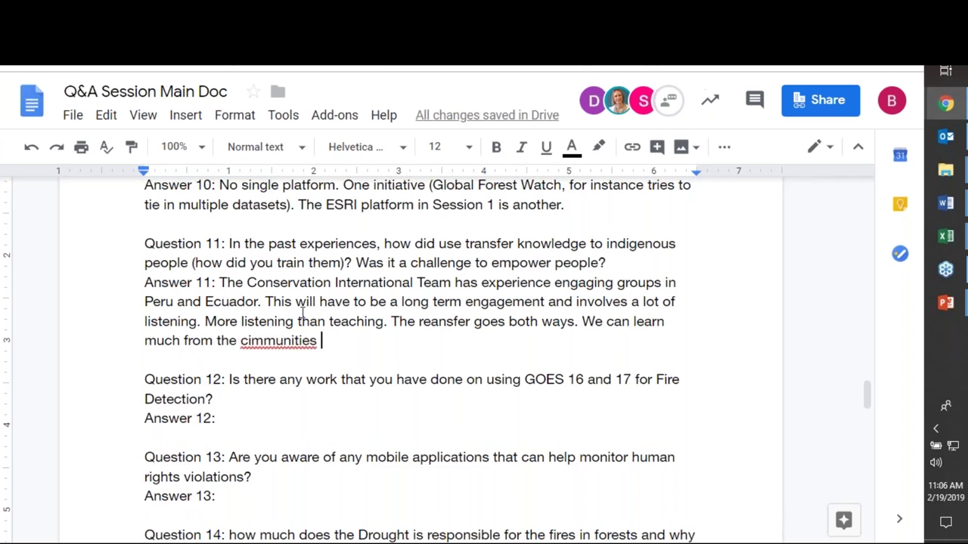
pyautogui.rightClick(282, 341)
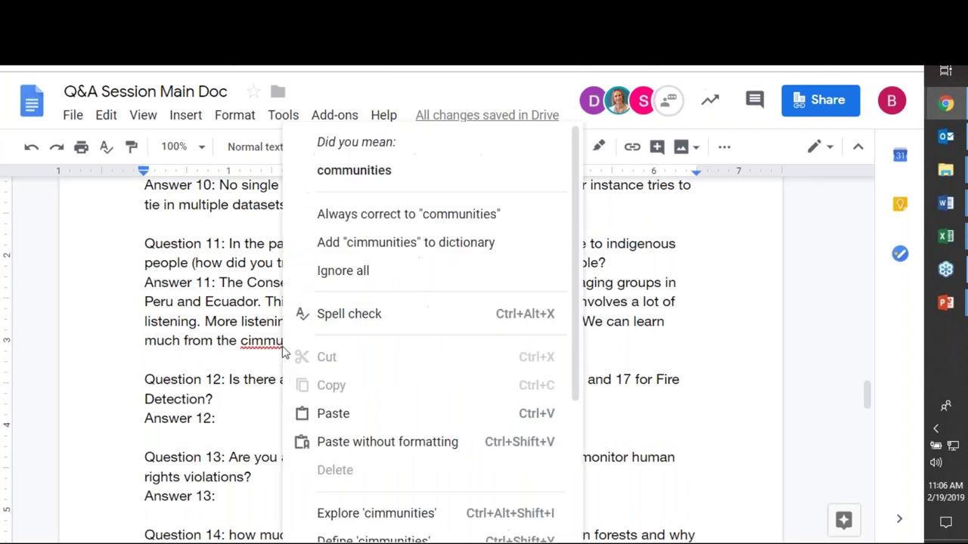
pyautogui.click(368, 171)
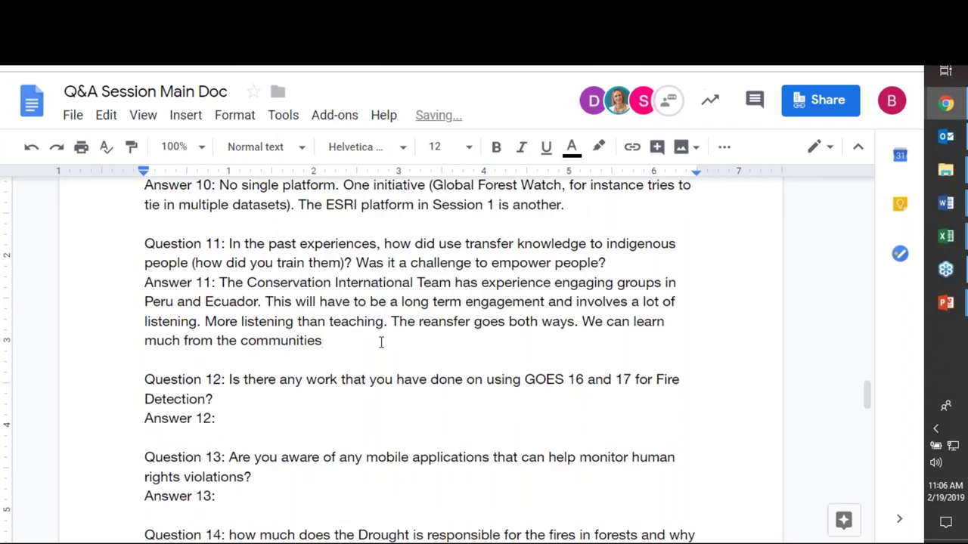
# Finish the last sentence of Answer 11 with "as well.", removing the extra words started after it
pyautogui.write('as well and ')
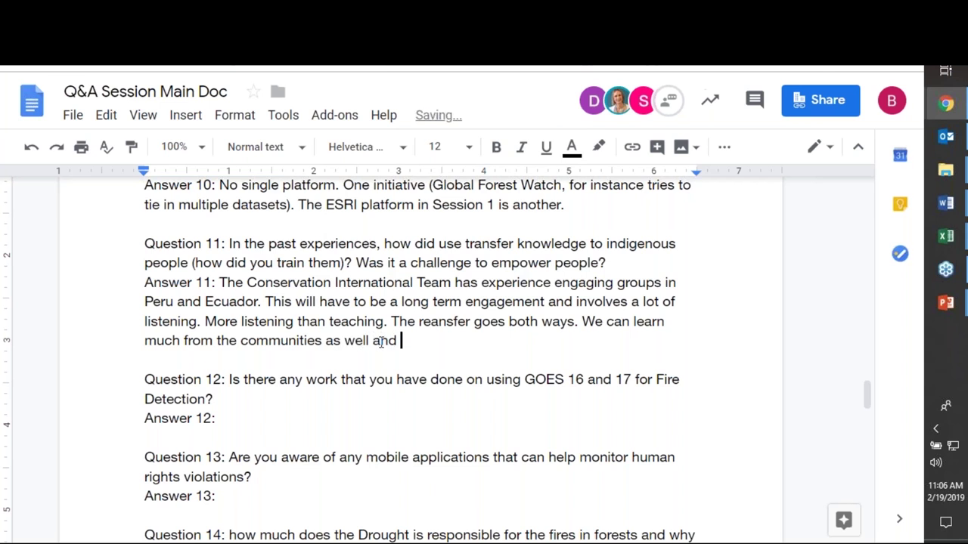
pyautogui.write('the')
pyautogui.press('BackSpace')
pyautogui.press('BackSpace')
pyautogui.press('BackSpace')
pyautogui.press('BackSpace')
pyautogui.press('BackSpace')
pyautogui.press('BackSpace')
pyautogui.press('BackSpace')
pyautogui.press('BackSpace')
pyautogui.press('BackSpace')
pyautogui.write('l.')
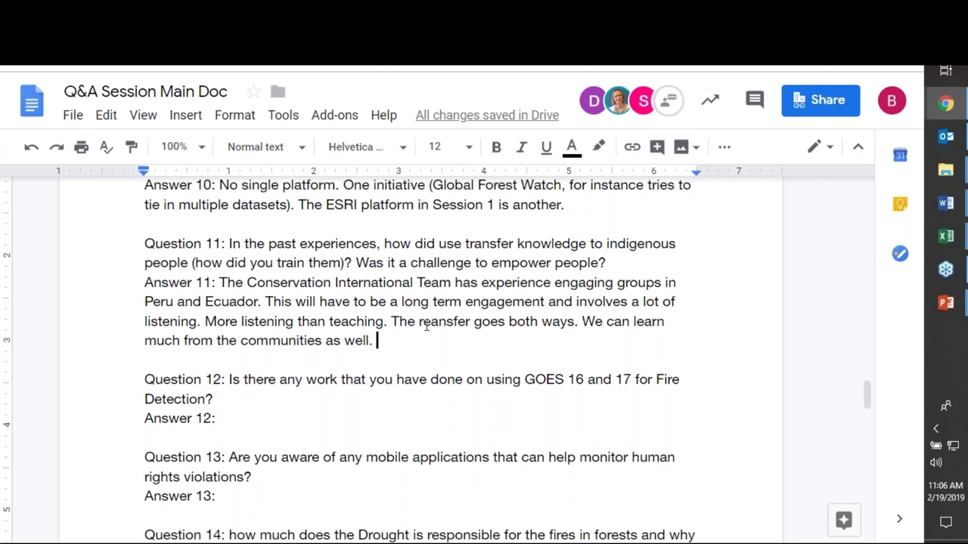
pyautogui.scroll(-2, 428, 325)
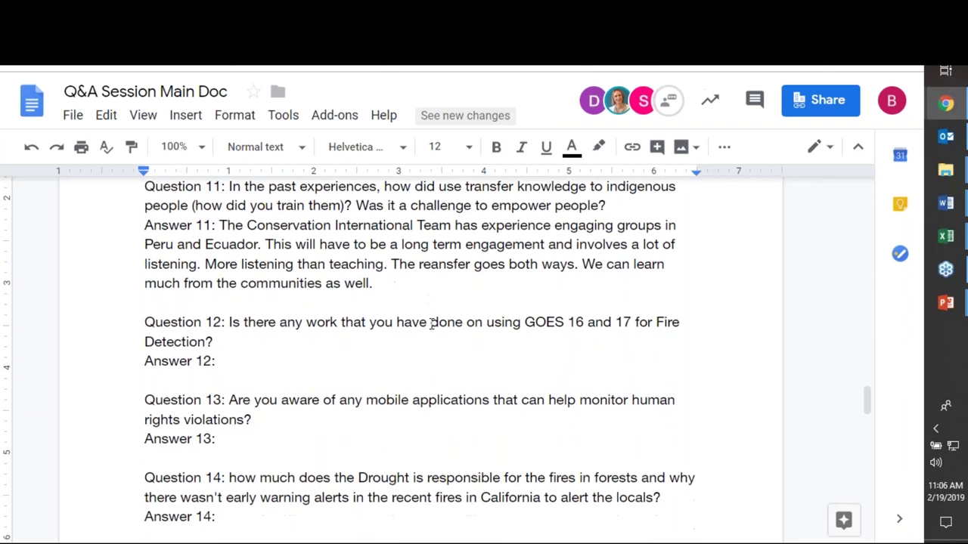
# Start Answer 12 with "Some (AFIS, for example) uses"
pyautogui.scroll(-3, 431, 324)
pyautogui.click(230, 278)
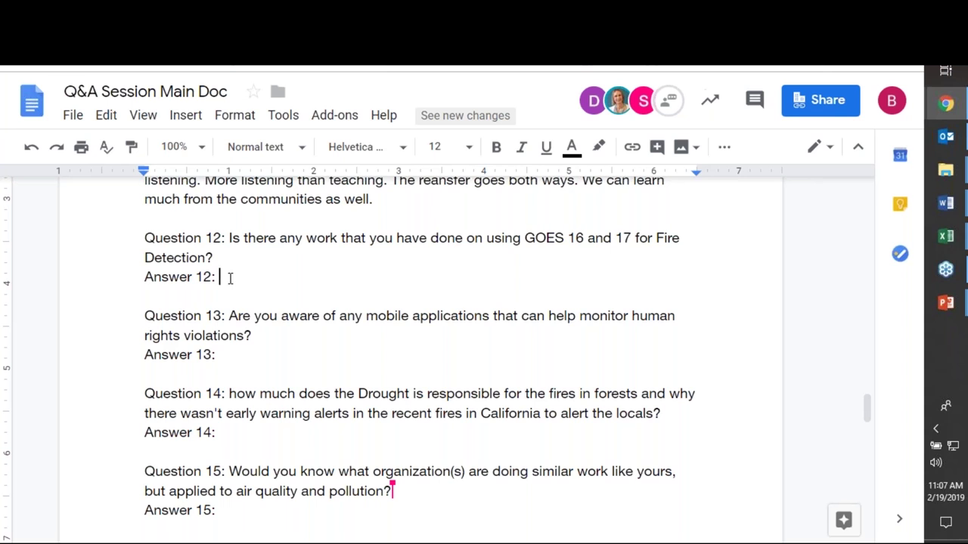
pyautogui.write('Some')
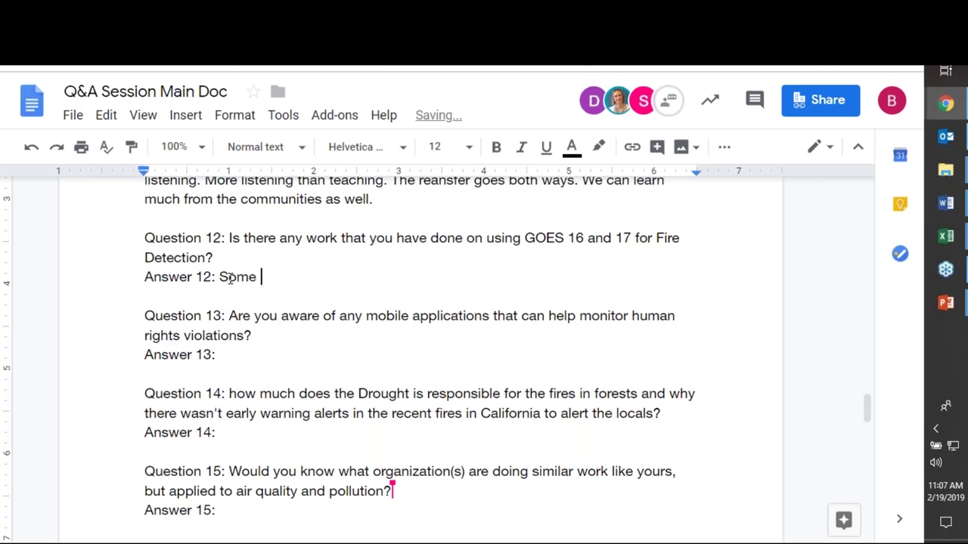
pyautogui.press('BackSpace')
pyautogui.press('BackSpace')
pyautogui.press('BackSpace')
pyautogui.press('BackSpace')
pyautogui.write('ome (S')
pyautogui.press('BackSpace')
pyautogui.write('AFR')
pyautogui.press('BackSpace')
pyautogui.write('IS, for')
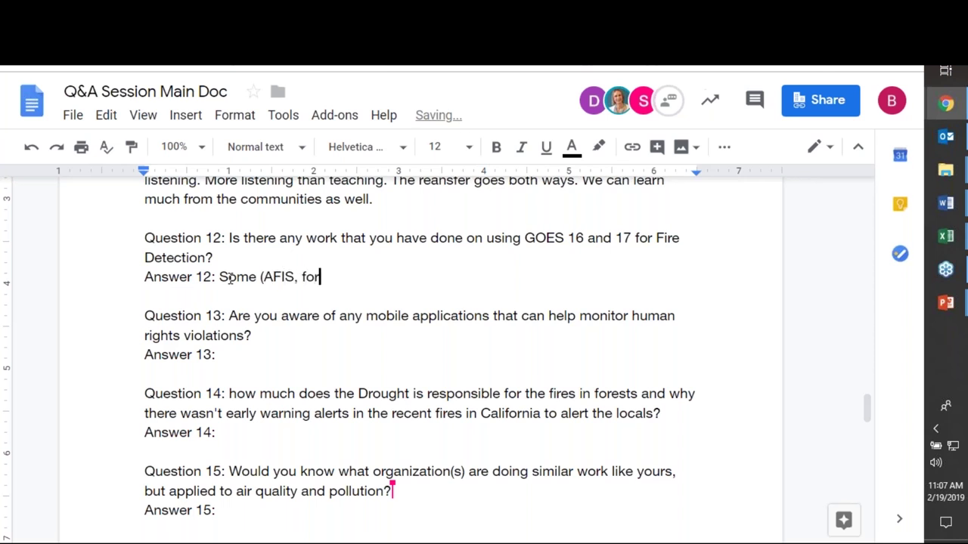
pyautogui.write(' example) uses ')
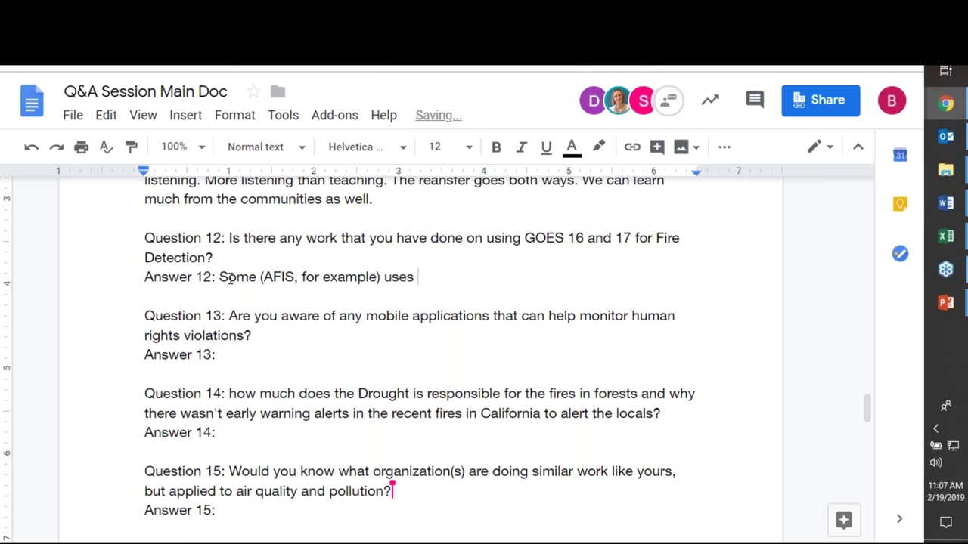
# Finish the first sentence of Answer 12 with "some GOES data.", correcting the spelling of "some" with the suggested replacement
pyautogui.write('soem GOES ')
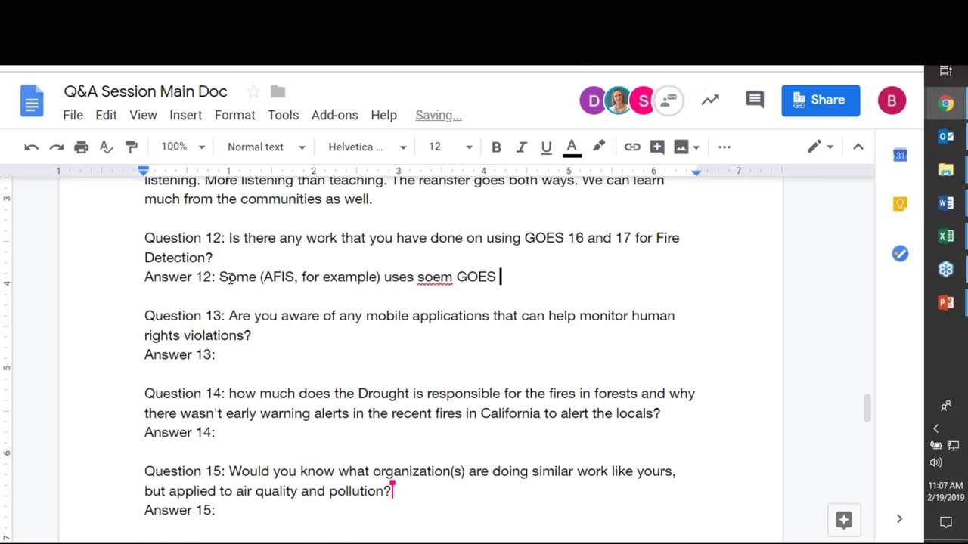
pyautogui.write('data.')
pyautogui.rightClick(434, 277)
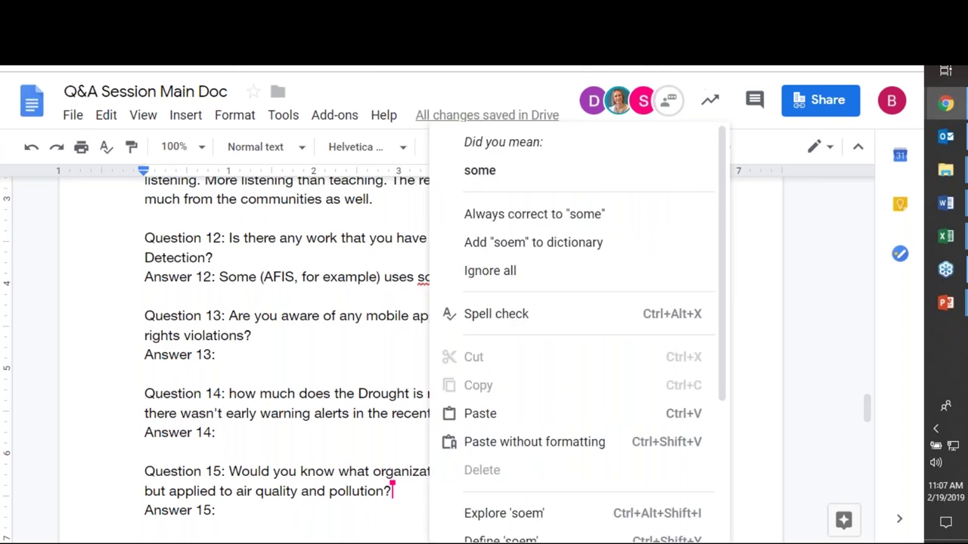
pyautogui.click(478, 171)
# Begin a second sentence in Answer 12 with "A global geostationary"
pyautogui.click(552, 280)
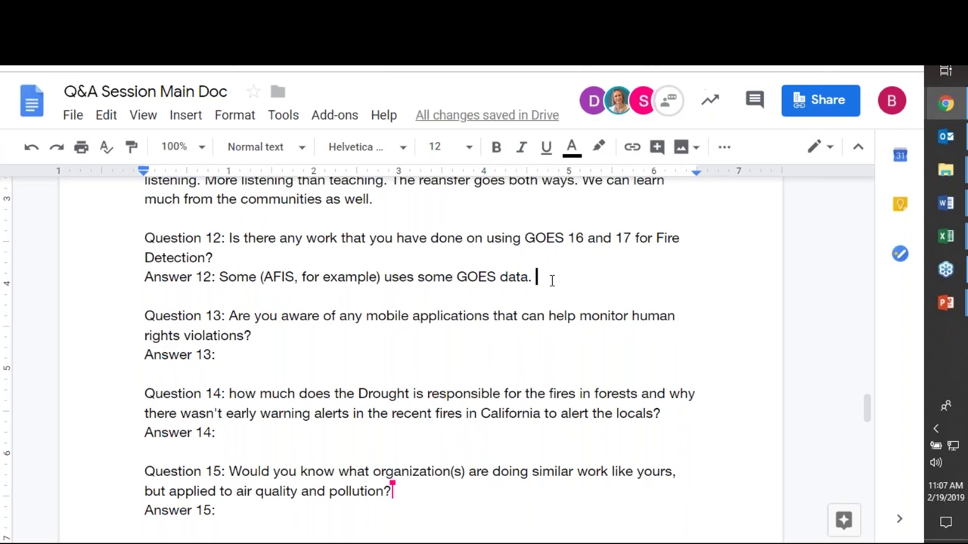
pyautogui.write('A glova')
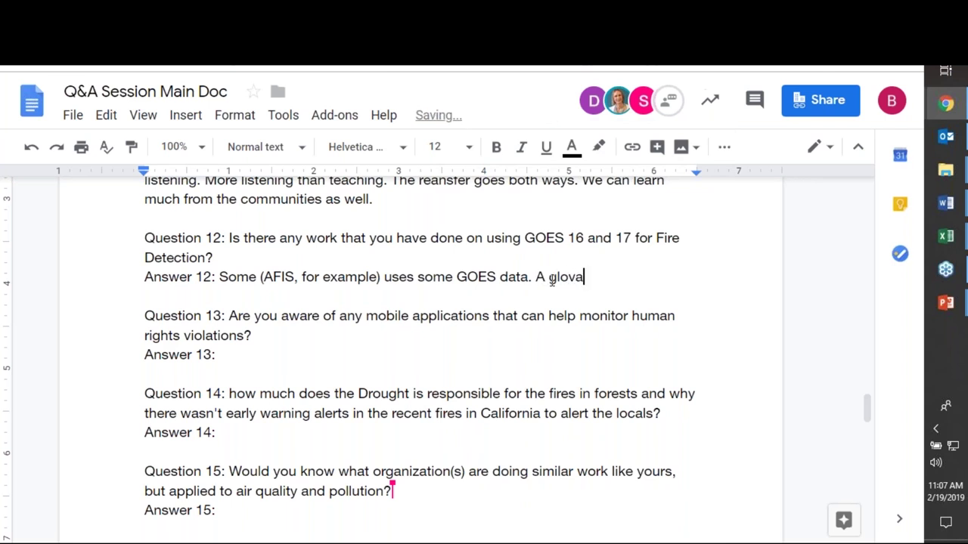
pyautogui.press('BackSpace')
pyautogui.press('BackSpace')
pyautogui.write('vbal')
pyautogui.press('BackSpace')
pyautogui.press('BackSpace')
pyautogui.press('BackSpace')
pyautogui.press('BackSpace')
pyautogui.press('BackSpace')
pyautogui.write('bal geostationa')
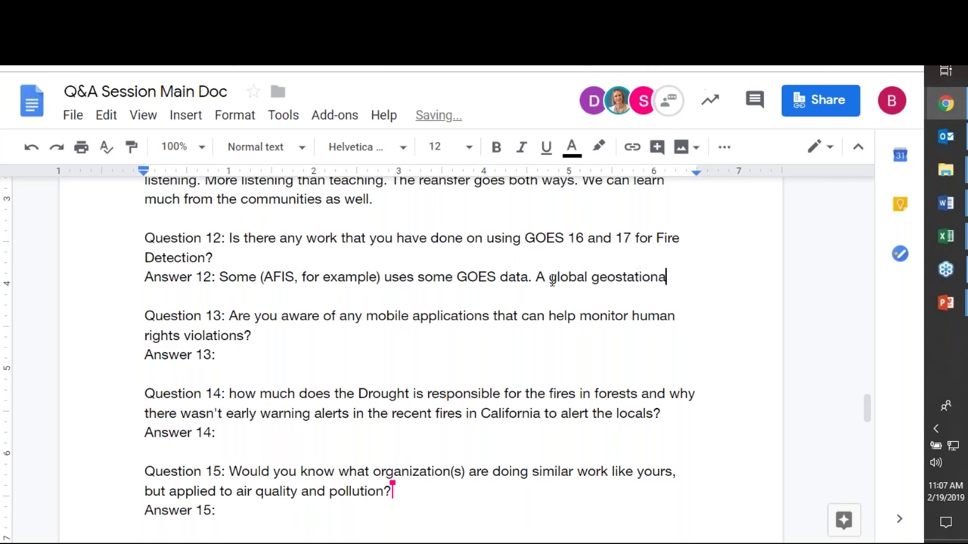
pyautogui.write('ry ')
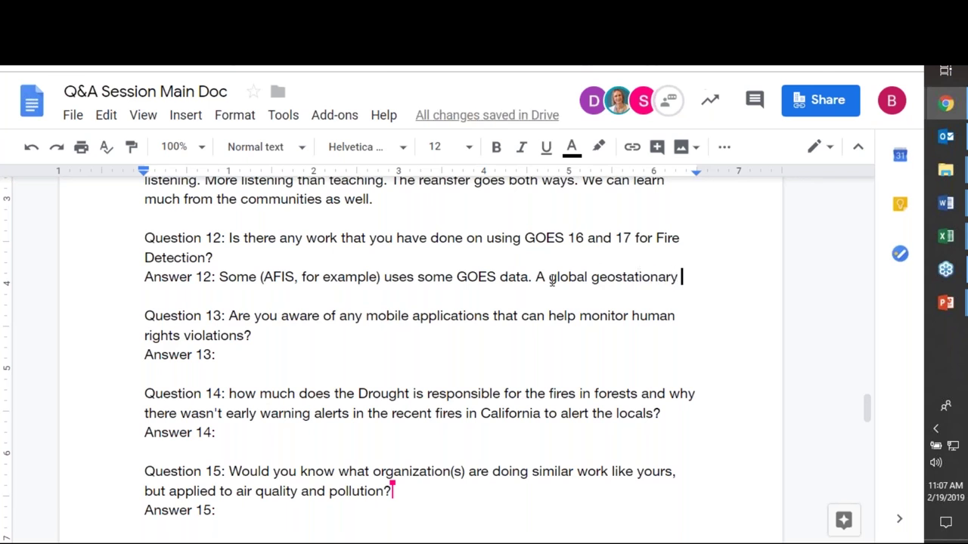
# Finish the second sentence of Answer 12 with "product will be available in the coming years." and insert "fire" before "product"
pyautogui.write('prodcuts')
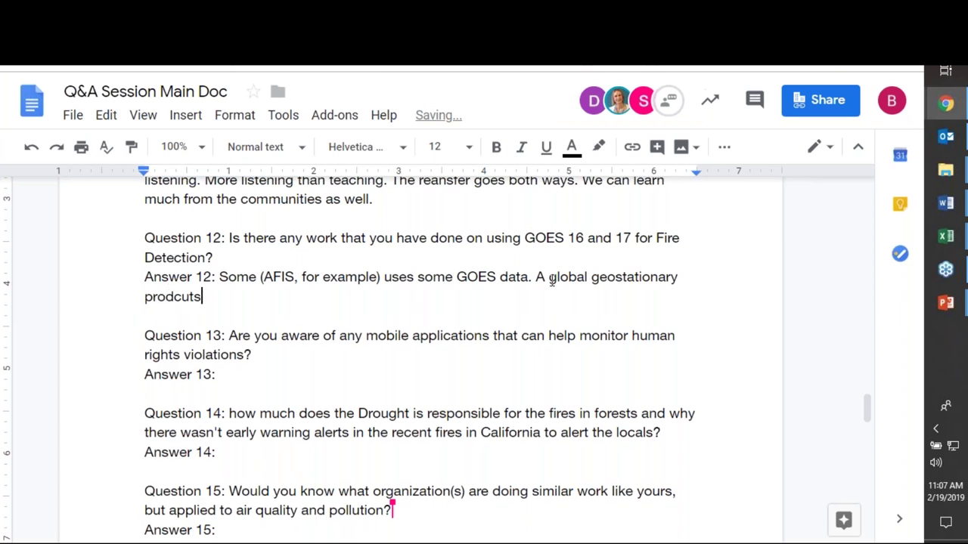
pyautogui.press('BackSpace')
pyautogui.press('BackSpace')
pyautogui.press('BackSpace')
pyautogui.press('BackSpace')
pyautogui.write('uct will be ')
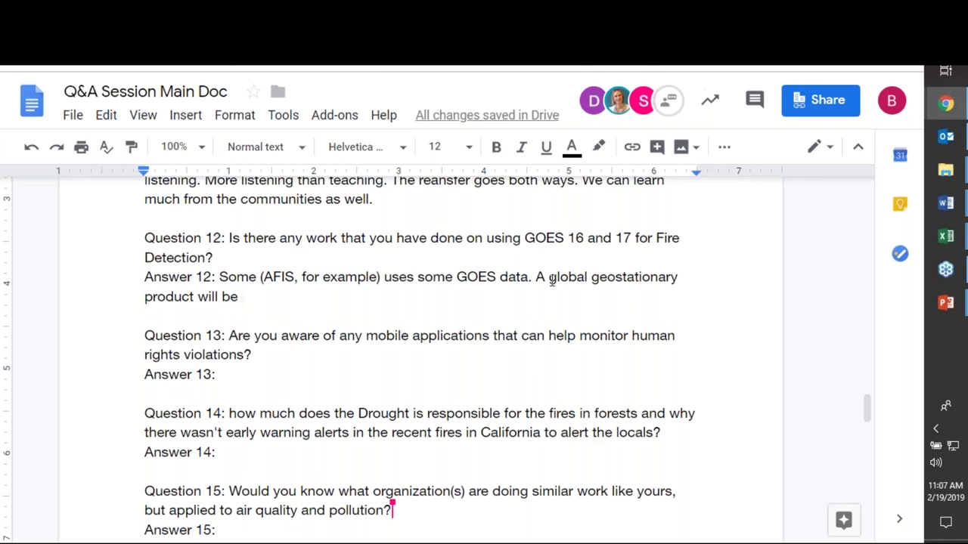
pyautogui.write('available ')
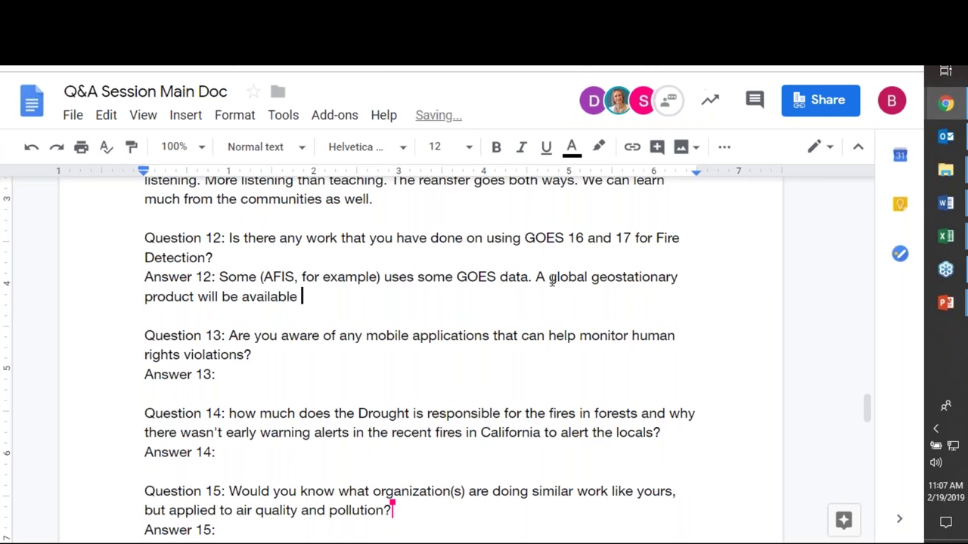
pyautogui.write('in the coming ')
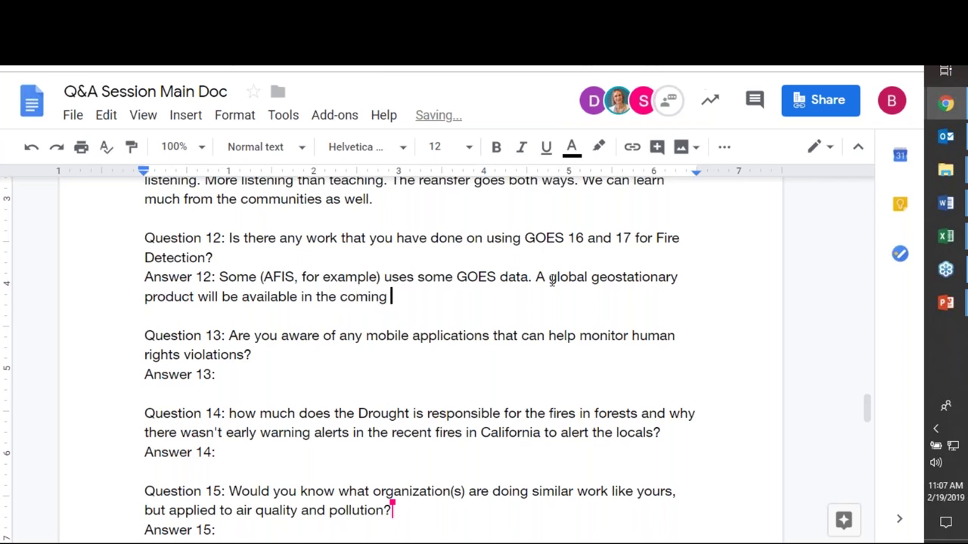
pyautogui.write('years.')
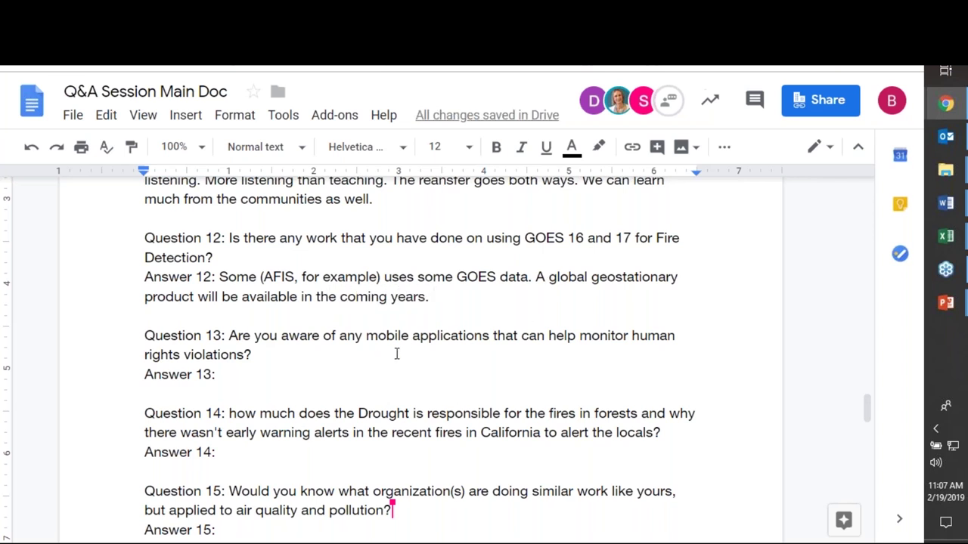
pyautogui.click(144, 296)
pyautogui.write('fire')
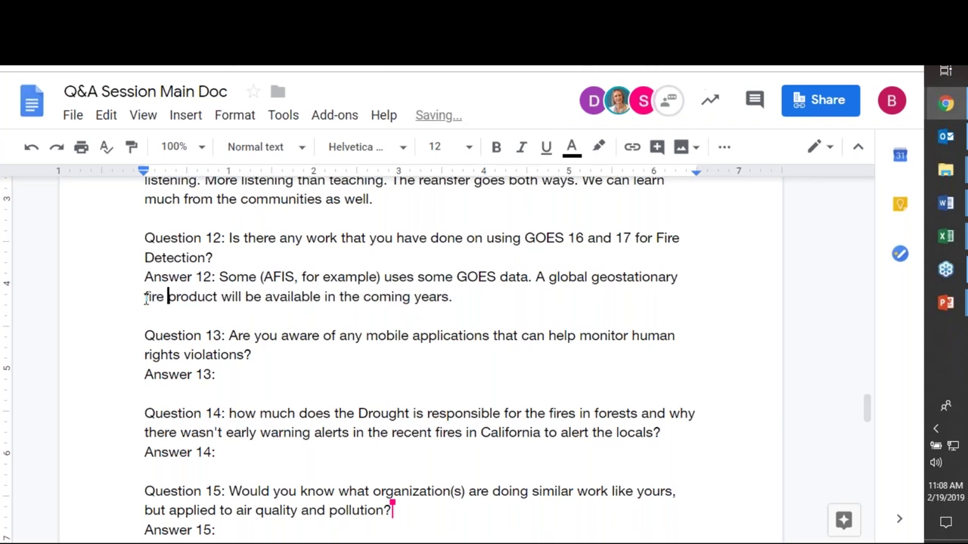
# Write "We will consult the team at CI on that." as Answer 13
pyautogui.click(260, 375)
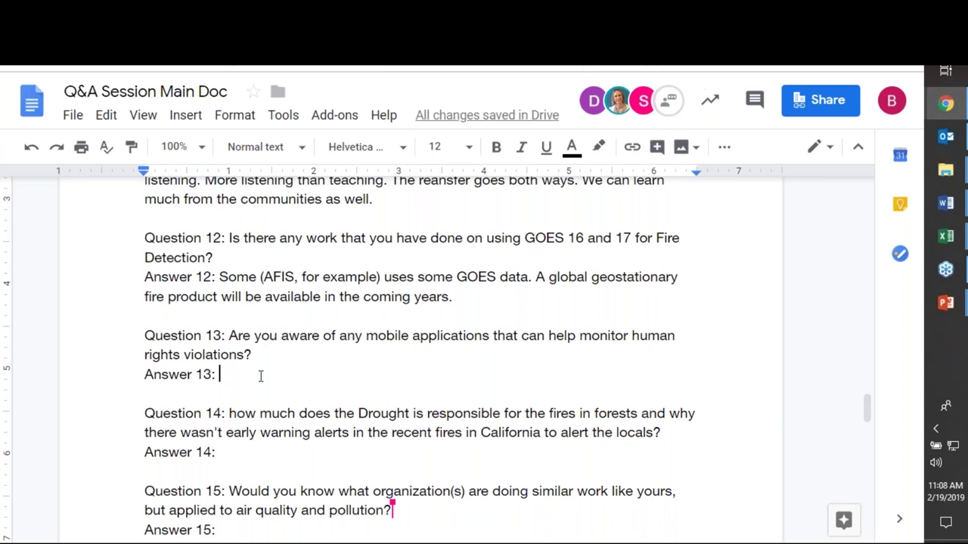
pyautogui.write('We ')
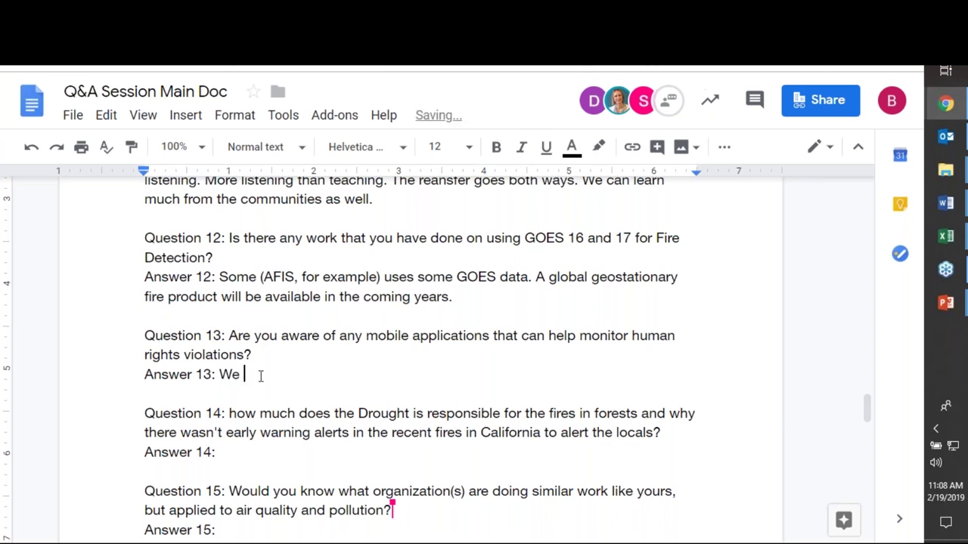
pyautogui.write('will consult ')
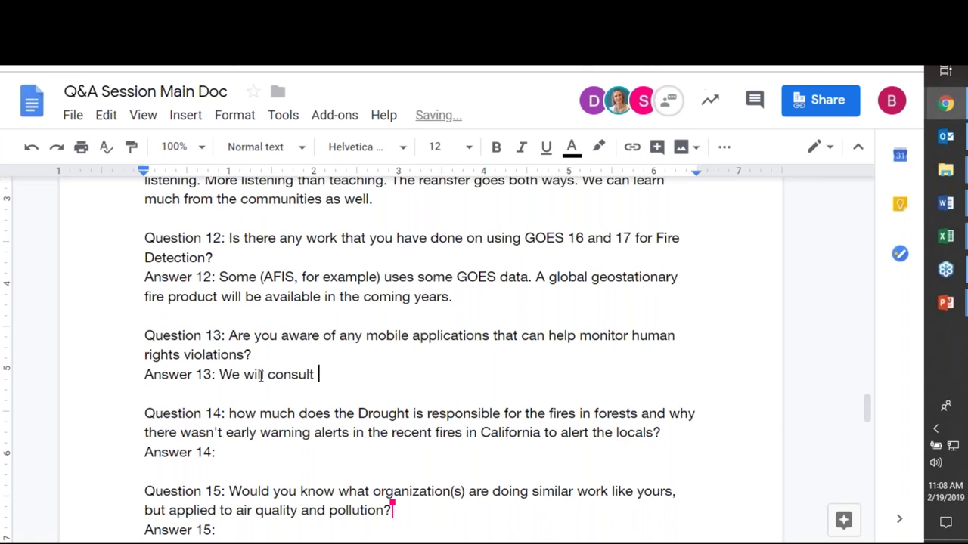
pyautogui.write('the team at ')
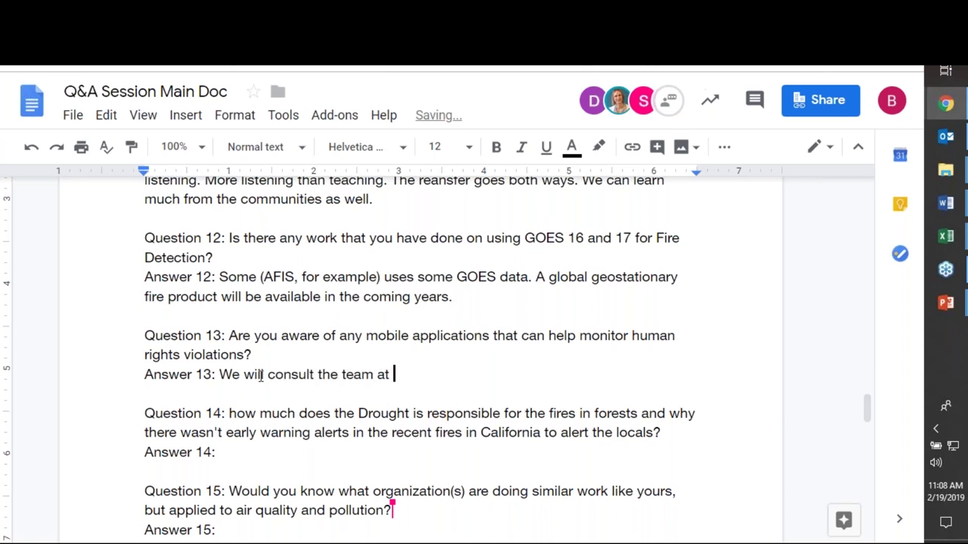
pyautogui.write('CI on thier')
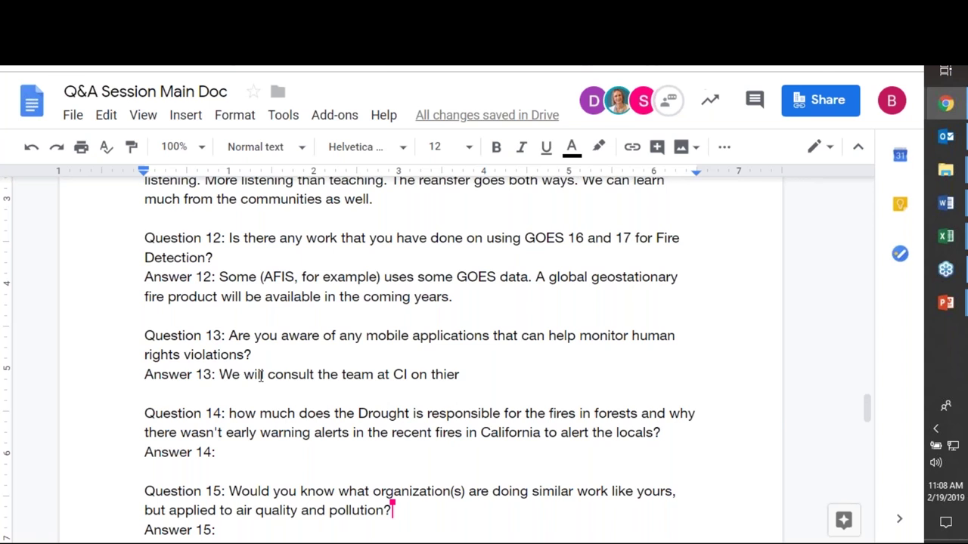
pyautogui.press('BackSpace')
pyautogui.press('BackSpace')
pyautogui.press('BackSpace')
pyautogui.press('BackSpace')
pyautogui.write('hat')
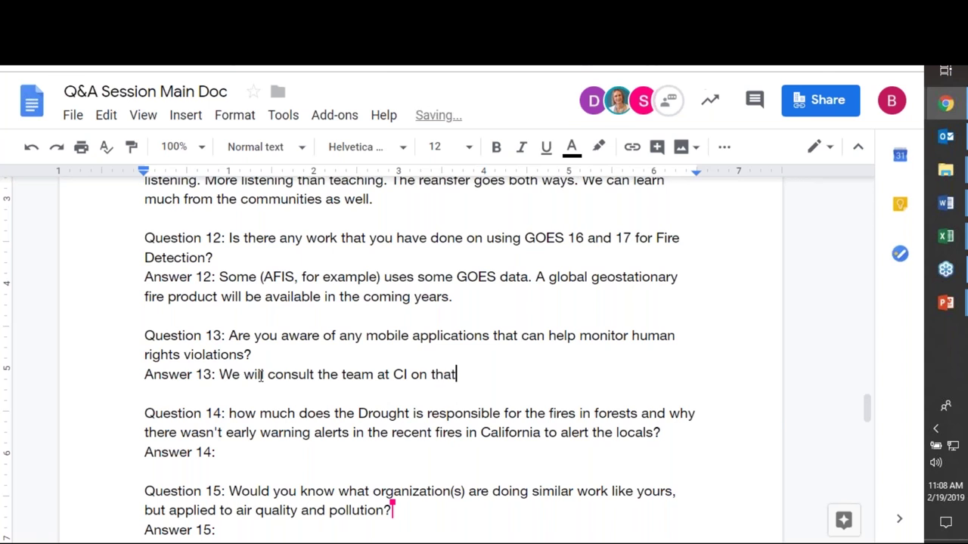
pyautogui.write('.')
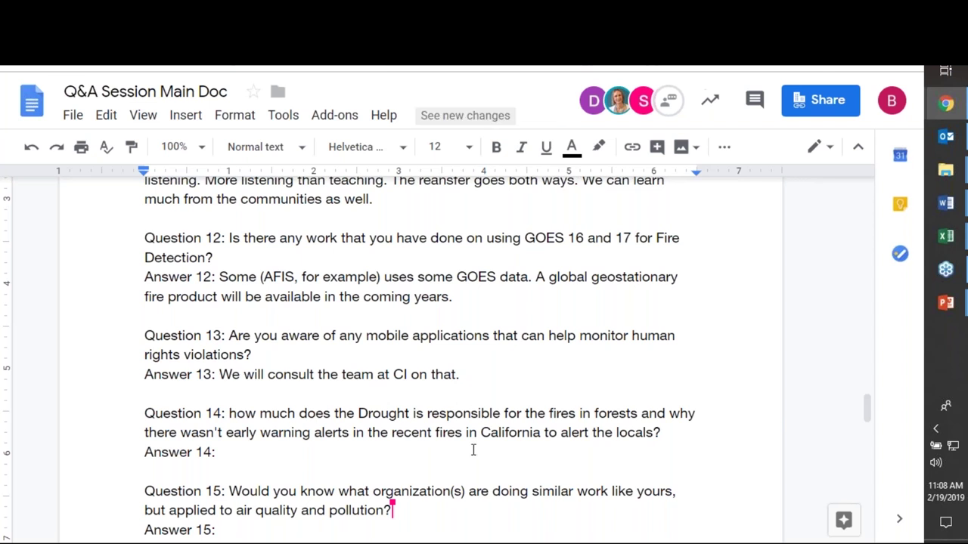
# Start Answer 14 with "Drought playsa large role"
pyautogui.scroll(-3, 473, 446)
pyautogui.click(267, 276)
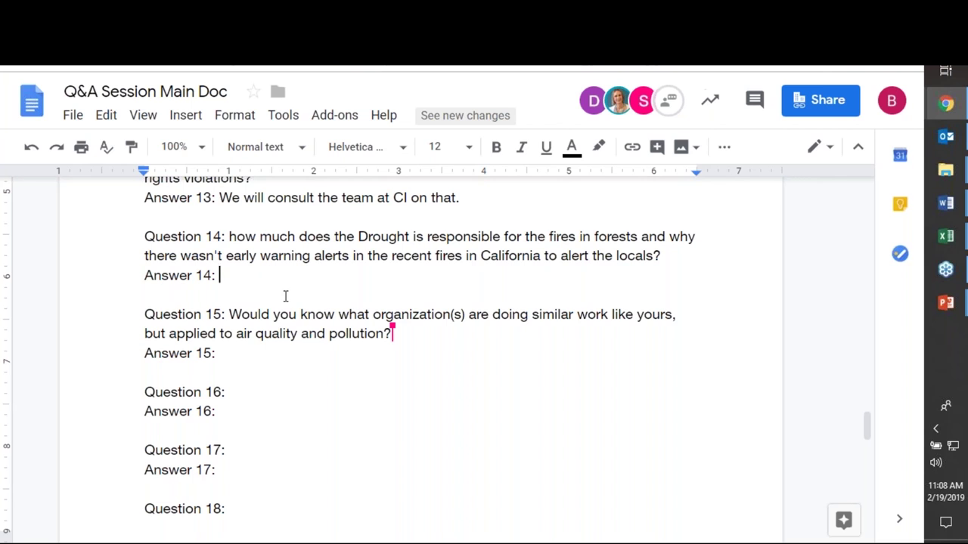
pyautogui.write('Drought [')
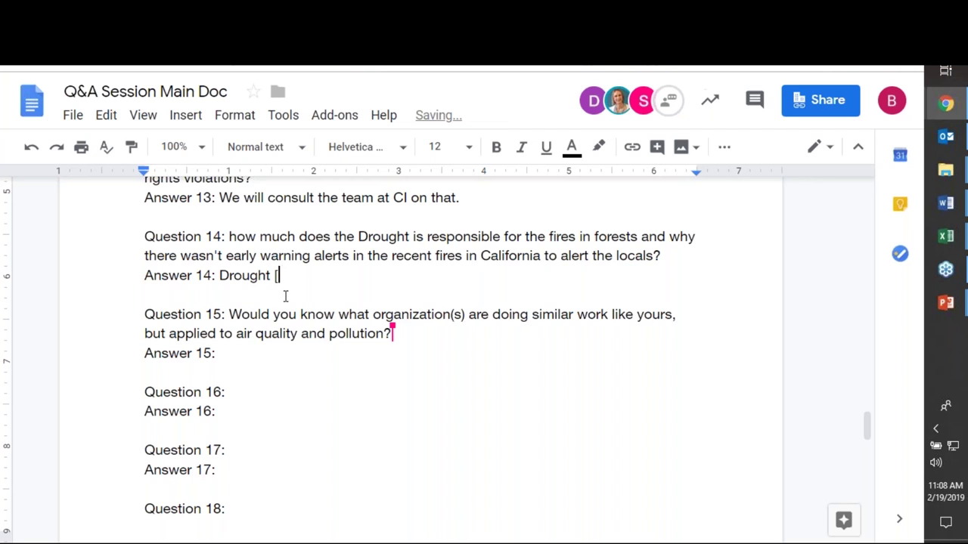
pyautogui.press('BackSpace')
pyautogui.write('playsa large f')
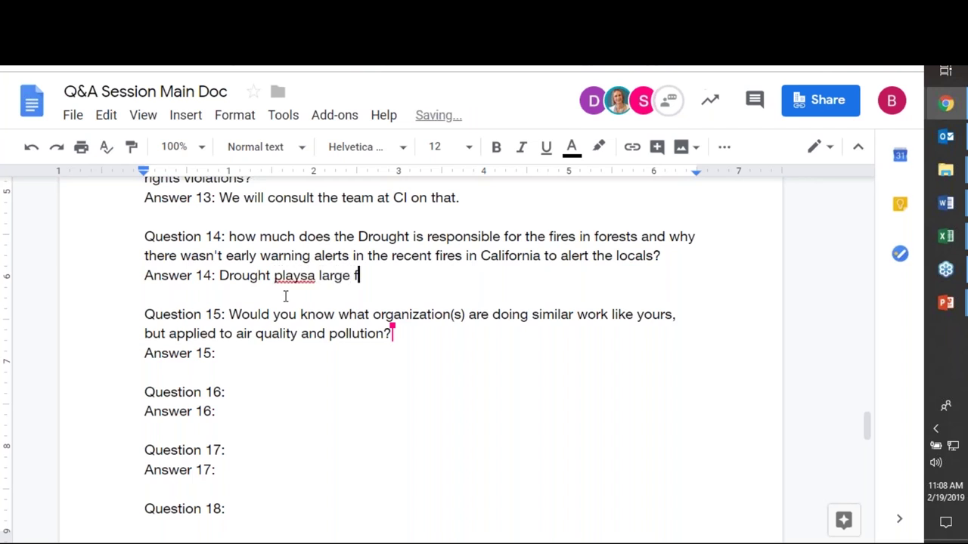
pyautogui.press('BackSpace')
pyautogui.write('rle in')
pyautogui.press('BackSpace')
pyautogui.press('BackSpace')
pyautogui.press('BackSpace')
pyautogui.press('BackSpace')
pyautogui.press('BackSpace')
pyautogui.press('BackSpace')
pyautogui.write('ole')
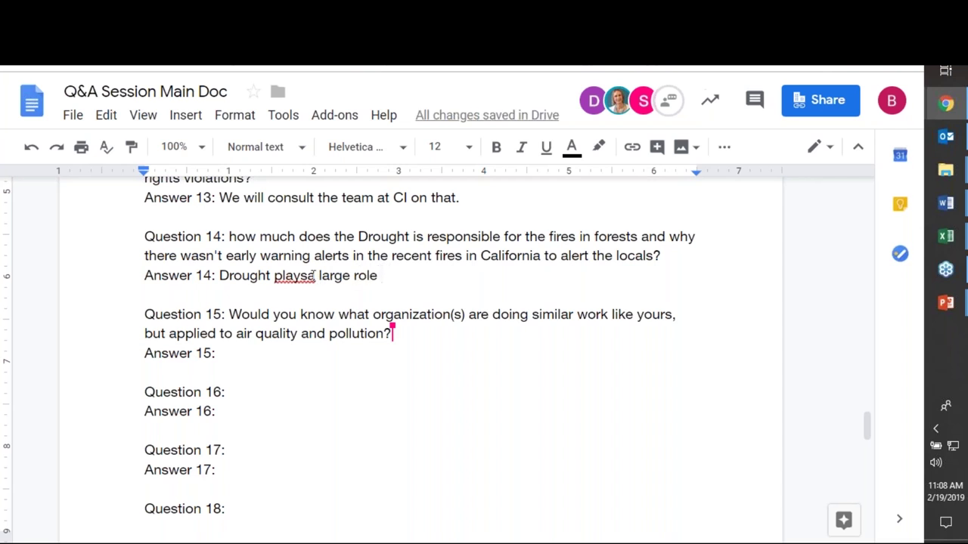
# Separate the run-together words into "plays a" in Answer 14 and end the sentence with a period
pyautogui.click(310, 275)
pyautogui.click(393, 279)
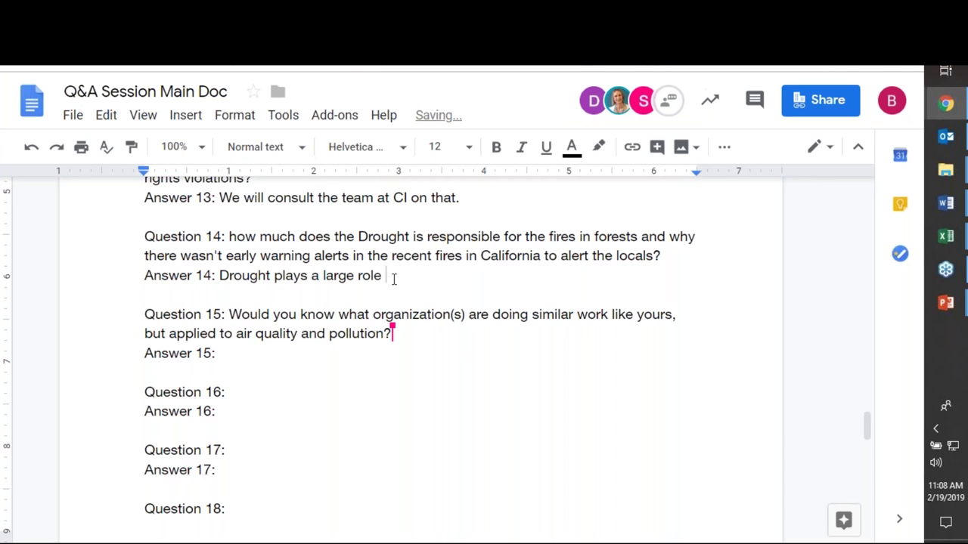
pyautogui.press('BackSpace')
pyautogui.write('.')
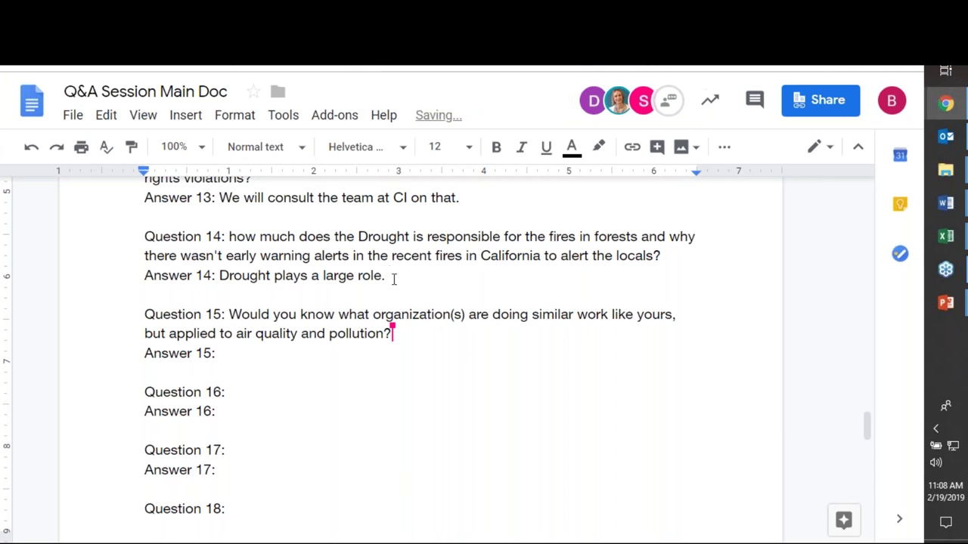
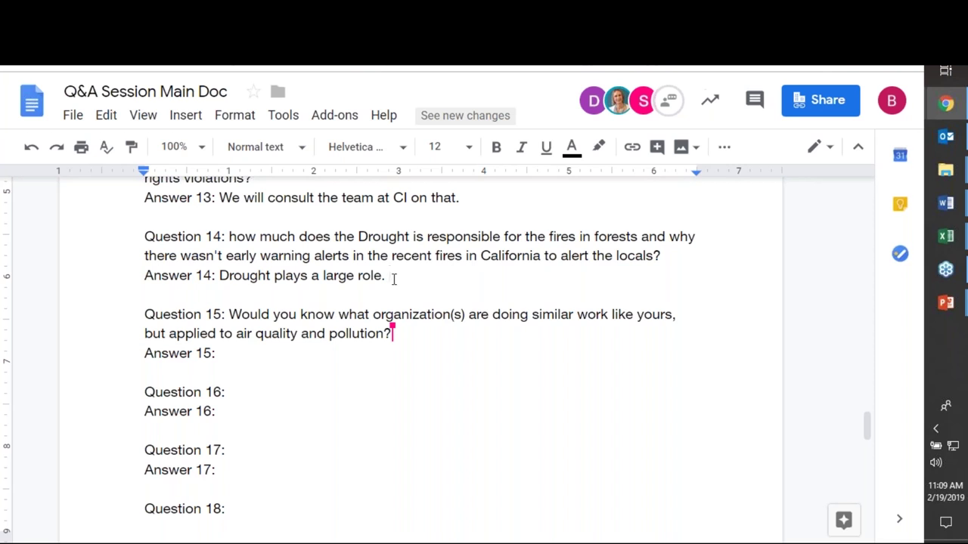
# Extend the first sentence of Answer 14 with "to show potential.", fixing the spelling of "show"
pyautogui.press('BackSpace')
pyautogui.press('BackSpace')
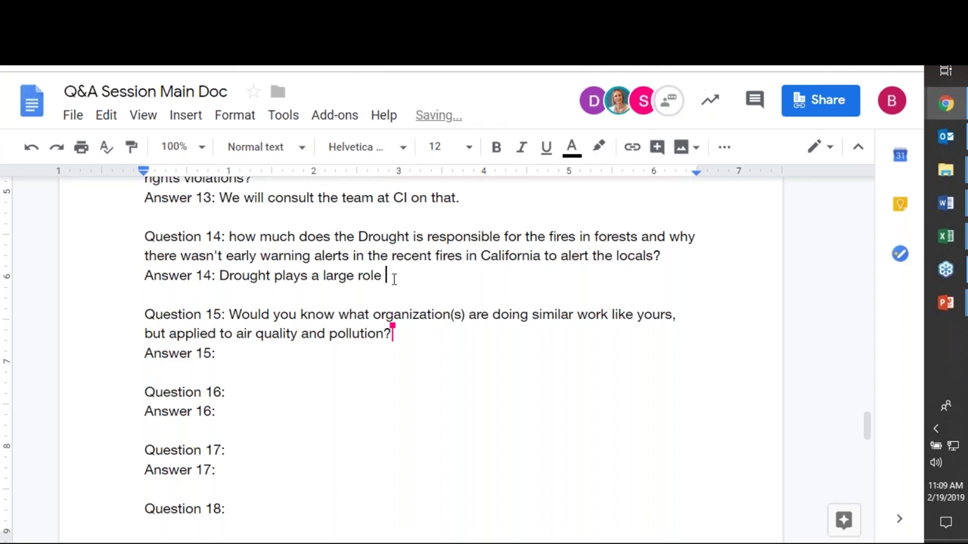
pyautogui.write('to sjow potentia')
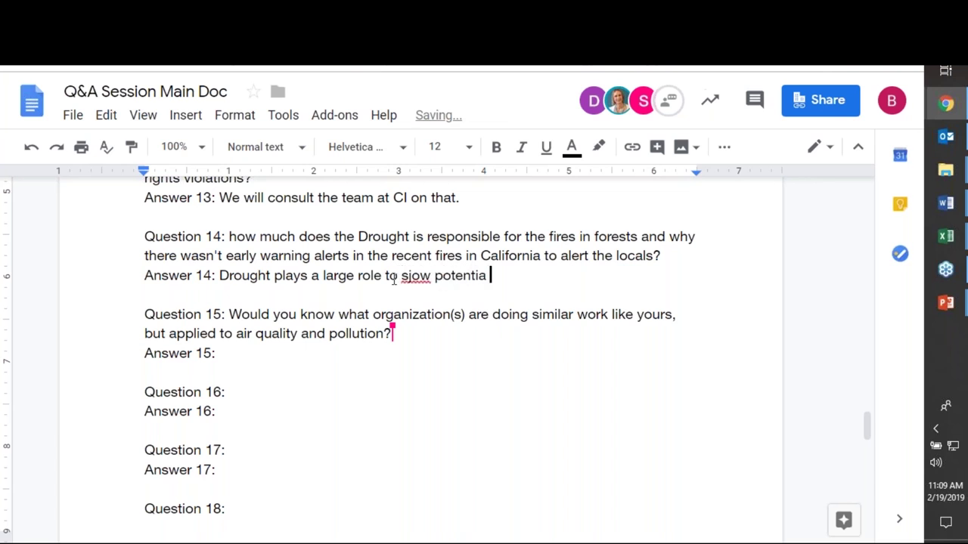
pyautogui.press('BackSpace')
pyautogui.press('BackSpace')
pyautogui.write('l.')
pyautogui.click(412, 275)
pyautogui.press('BackSpace')
pyautogui.write('h')
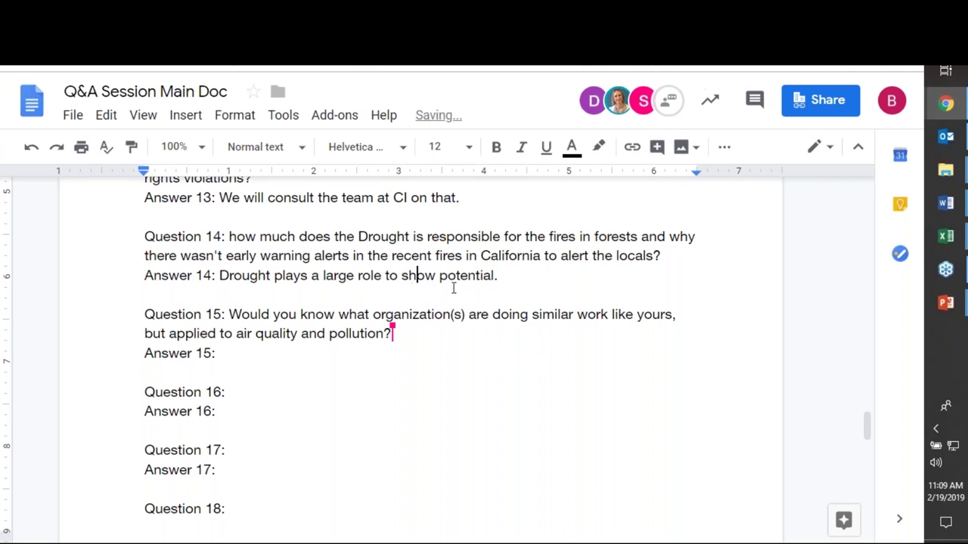
# Add the sentence "US models did provide alerts in California on prediction." to the end of Answer 14
pyautogui.click(507, 275)
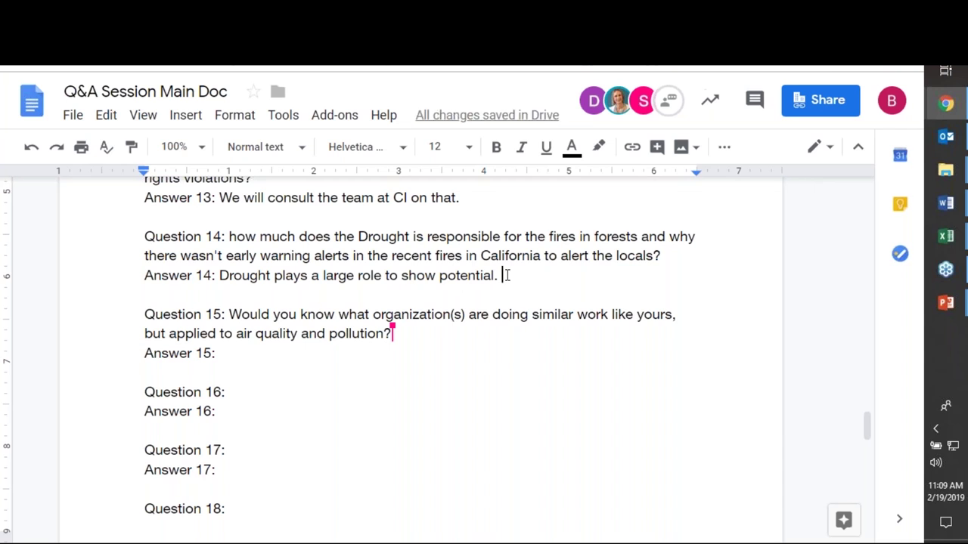
pyautogui.write('US models ')
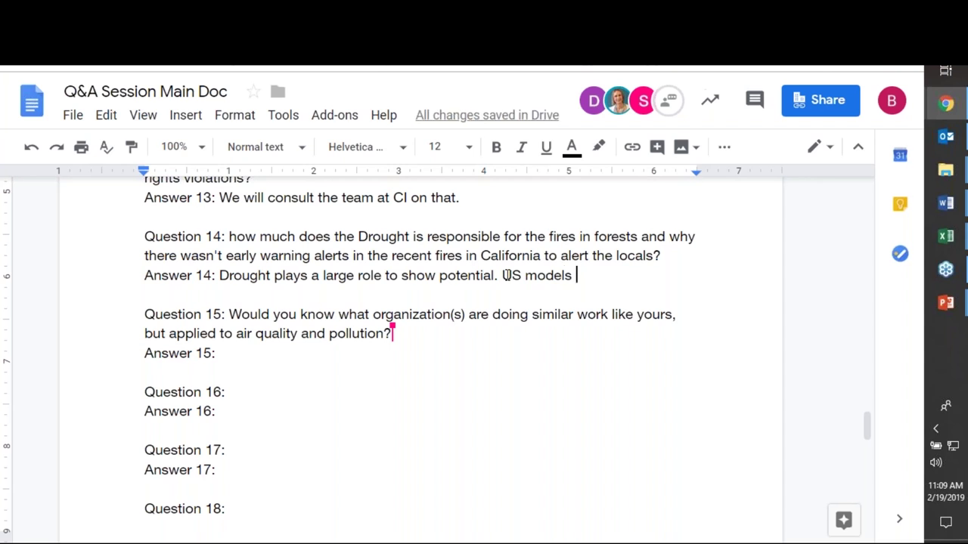
pyautogui.write('did ')
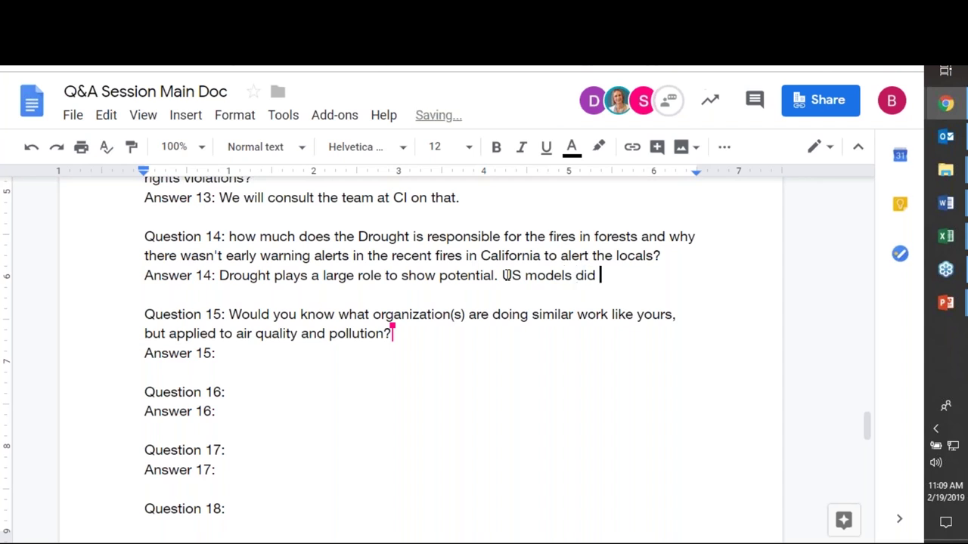
pyautogui.write('provide ale')
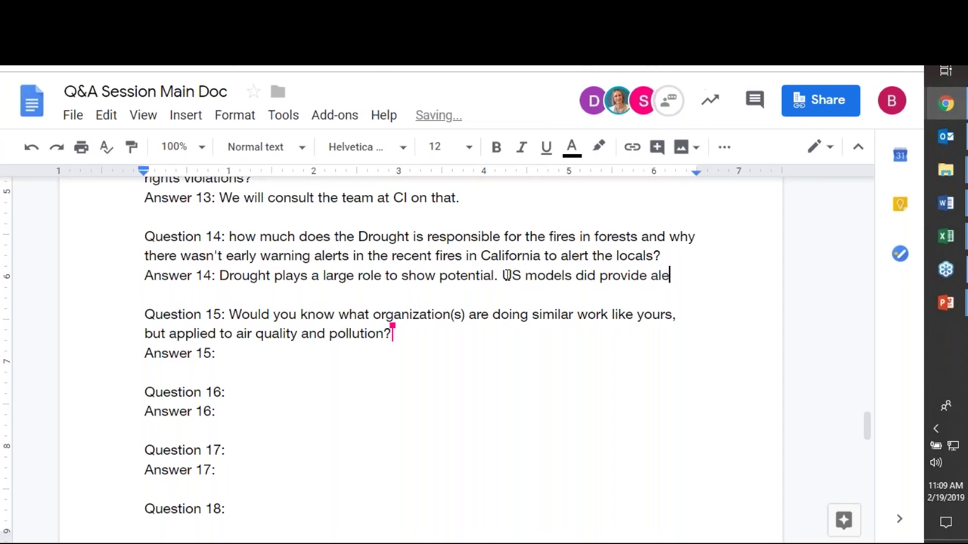
pyautogui.write('rts in ')
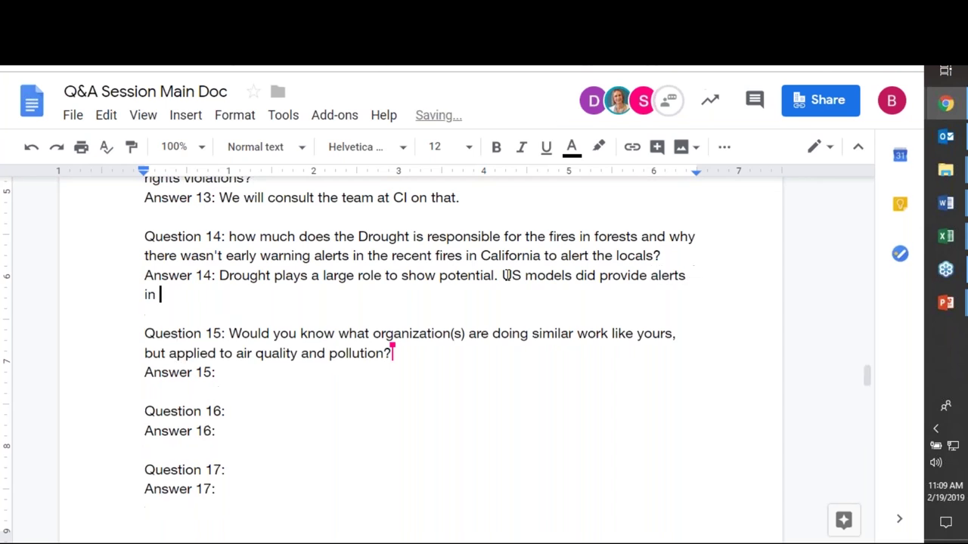
pyautogui.write('California.')
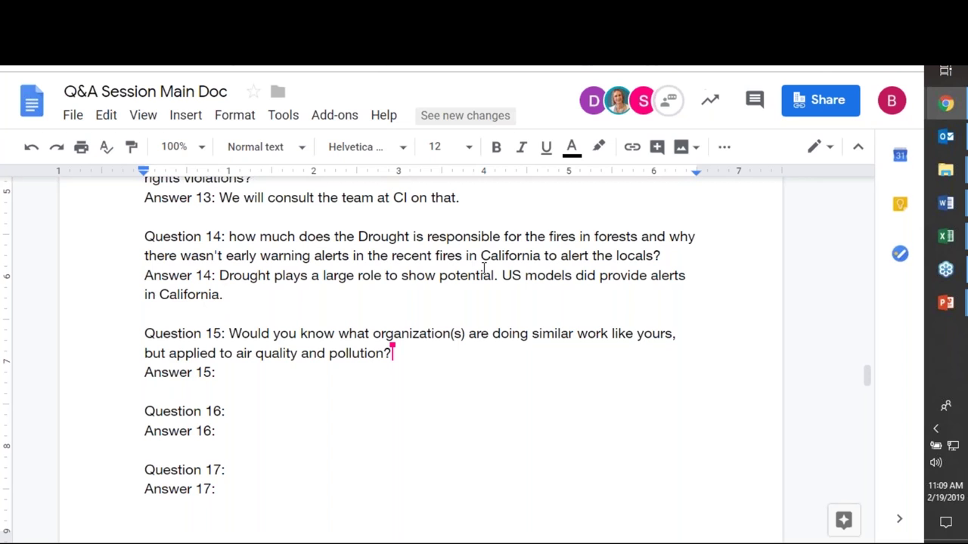
pyautogui.press('BackSpace')
pyautogui.press('BackSpace')
pyautogui.write('on ')
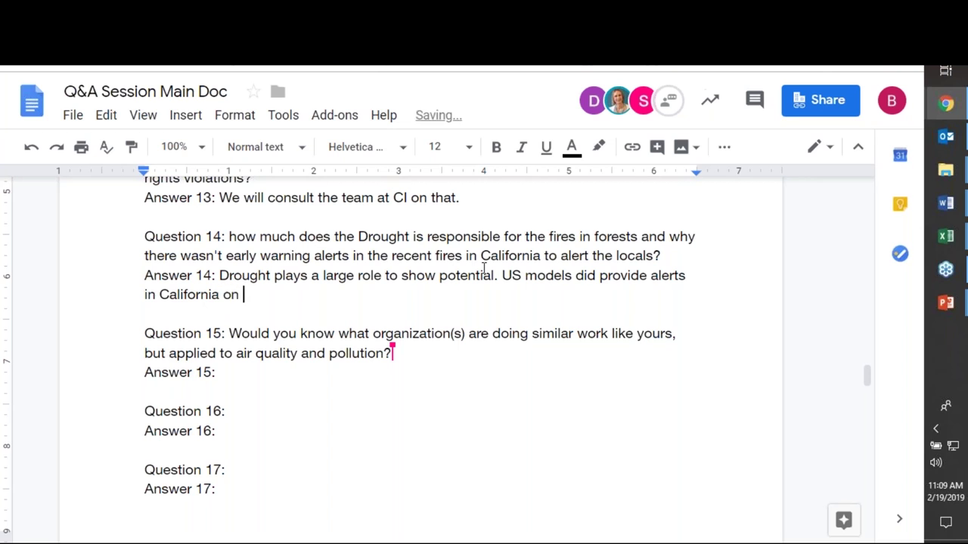
pyautogui.write('prediction.')
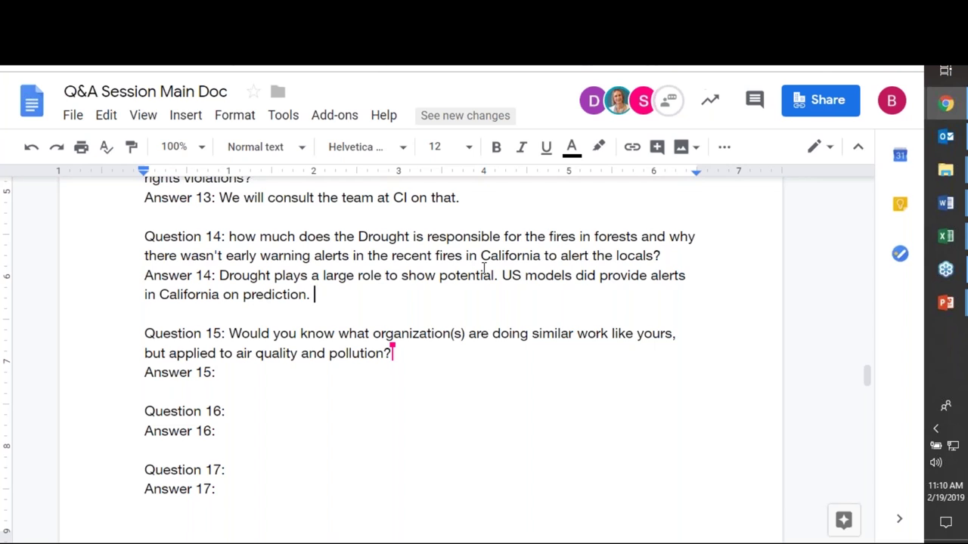
# Insert "early warning" between "US" and "models" in the second sentence of Answer 14
pyautogui.click(527, 276)
pyautogui.write('al. US e')
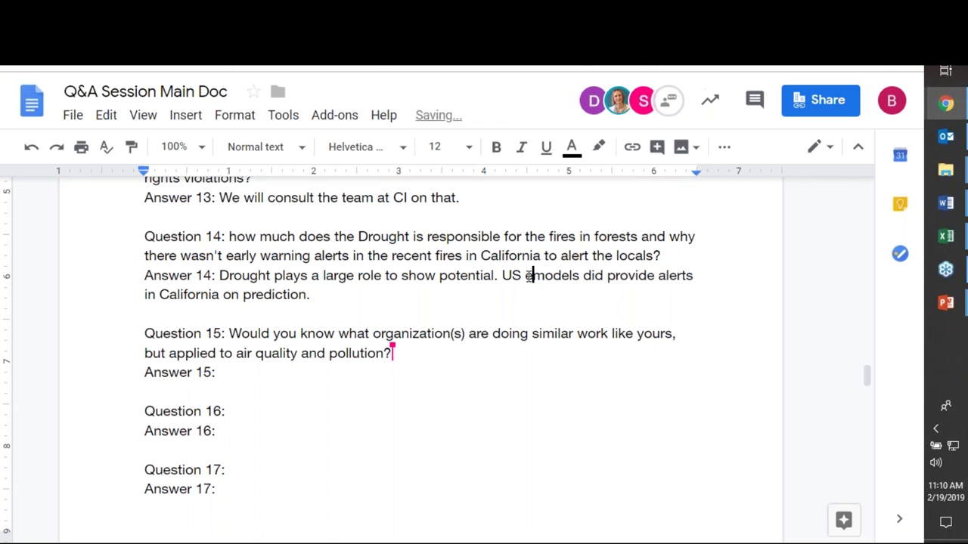
pyautogui.write('arly war')
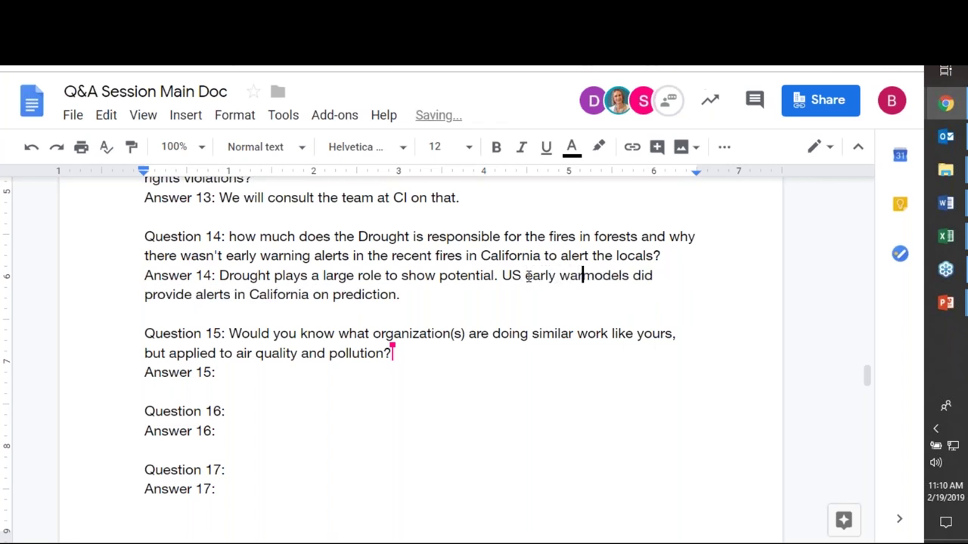
pyautogui.write('ing')
pyautogui.press('BackSpace')
pyautogui.press('BackSpace')
pyautogui.write('ning')
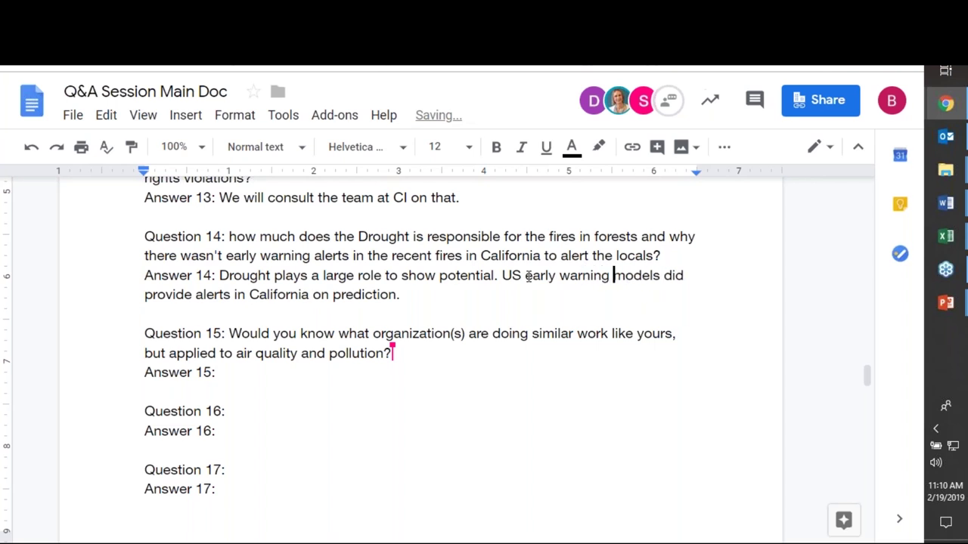
# Finish Answer 14 with the sentence "The fires moved very quickly due to high winds."
pyautogui.click(423, 292)
pyautogui.write('Te')
pyautogui.press('BackSpace')
pyautogui.write('he fires moved ')
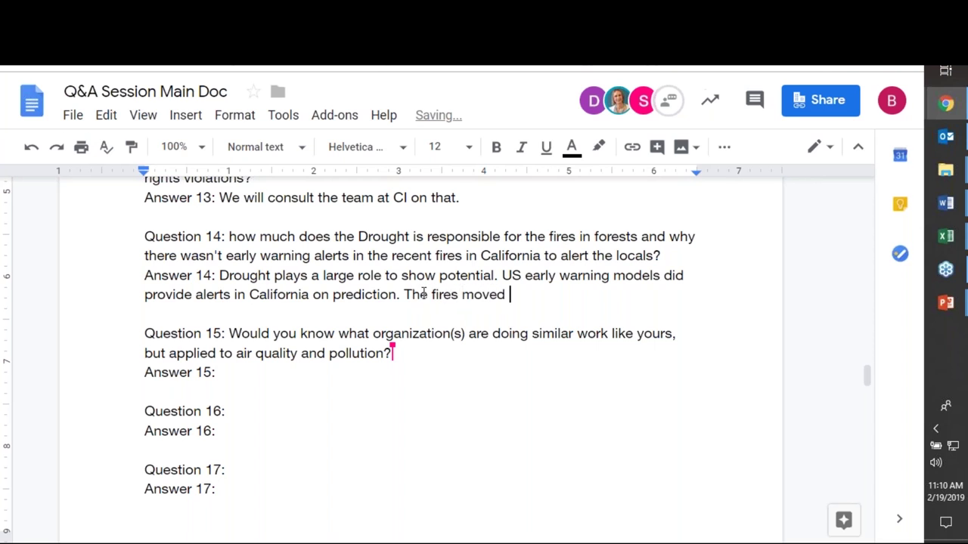
pyautogui.write('very quick')
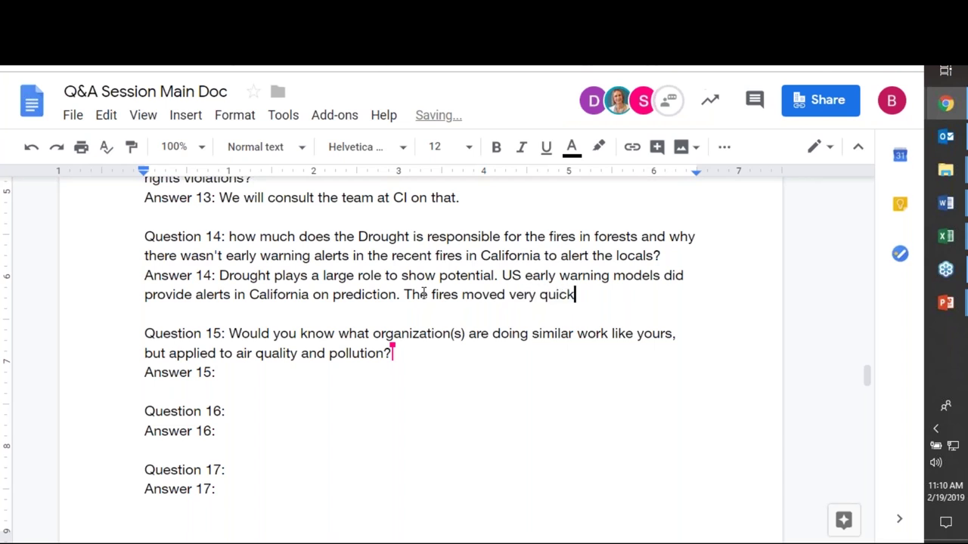
pyautogui.write(' due to high winds.')
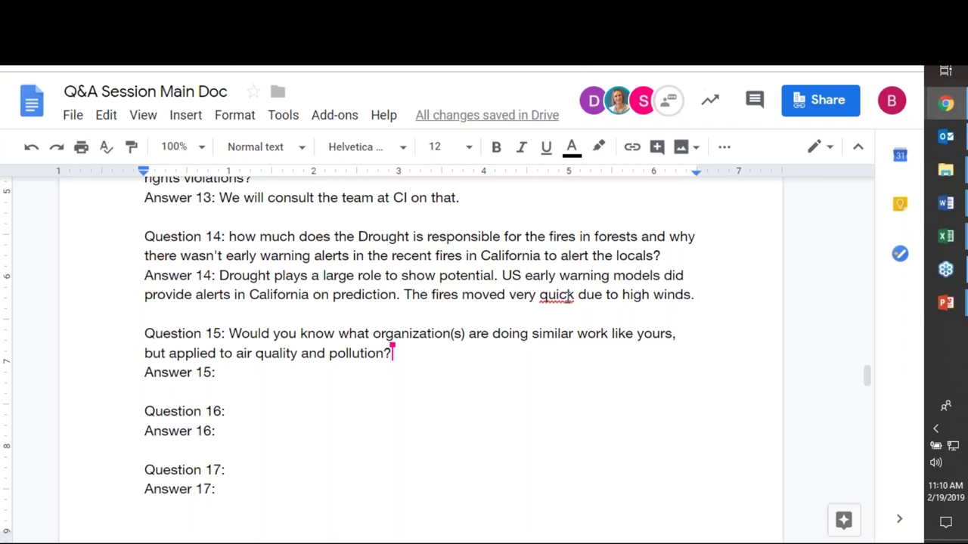
pyautogui.click(575, 296)
pyautogui.write('ly')
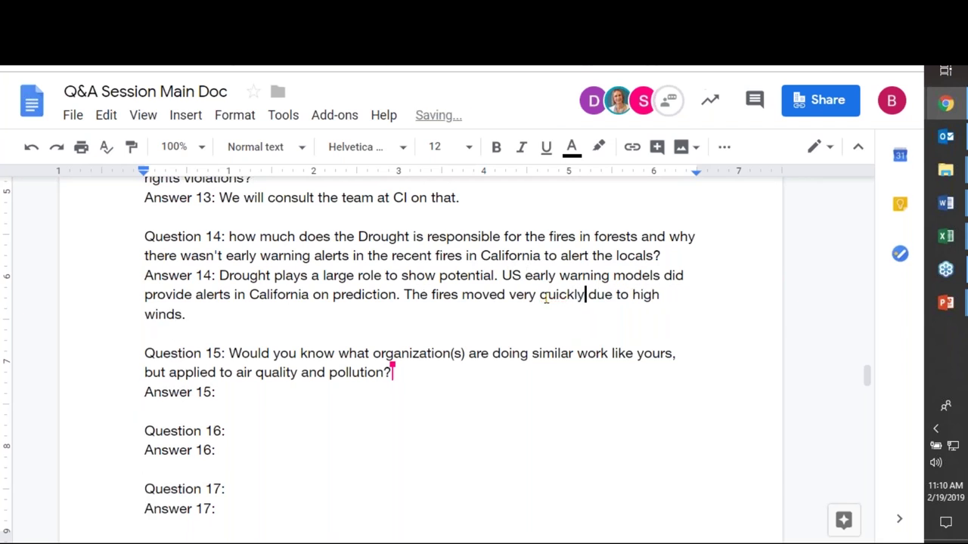
# Write "WRI's Global Forest Watch covers air quality." as the first sentence of Answer 15
pyautogui.click(270, 409)
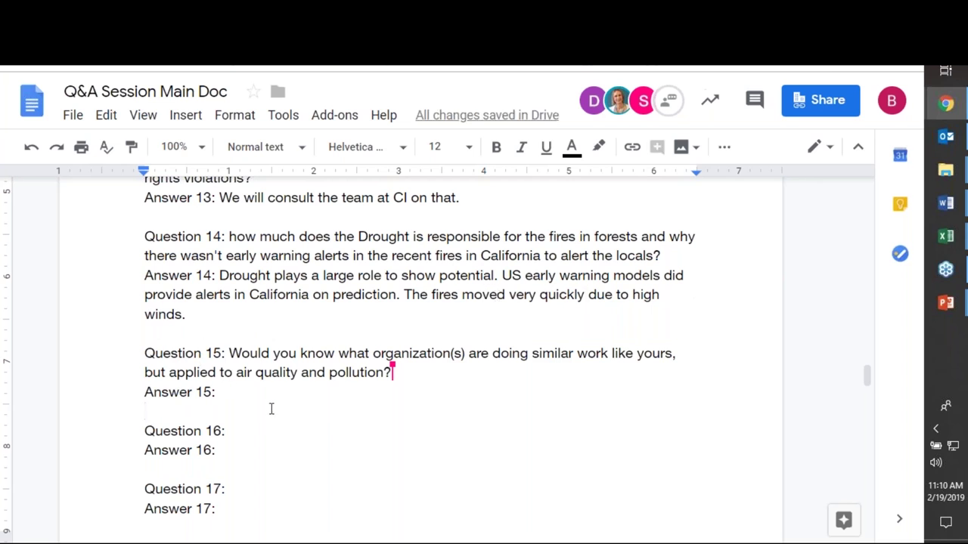
pyautogui.scroll(-3, 280, 378)
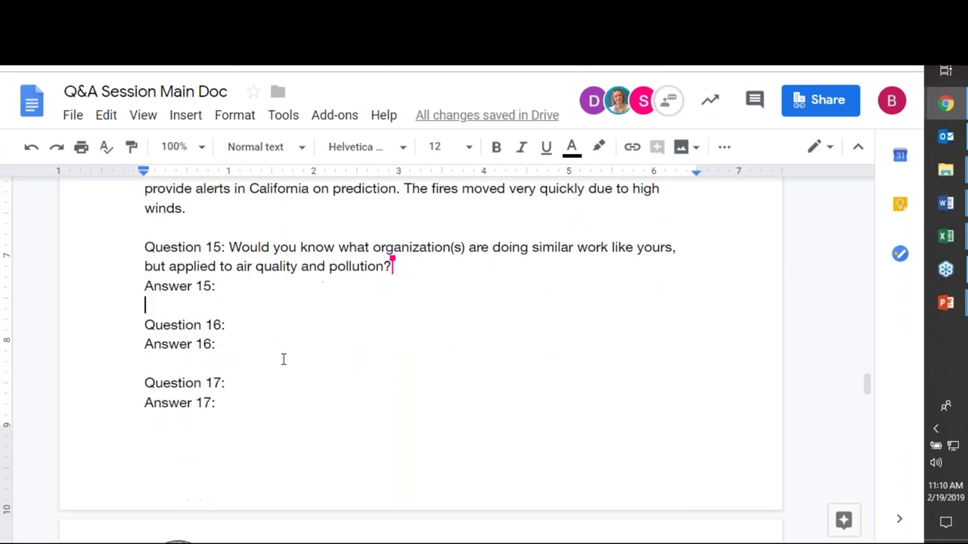
pyautogui.click(261, 288)
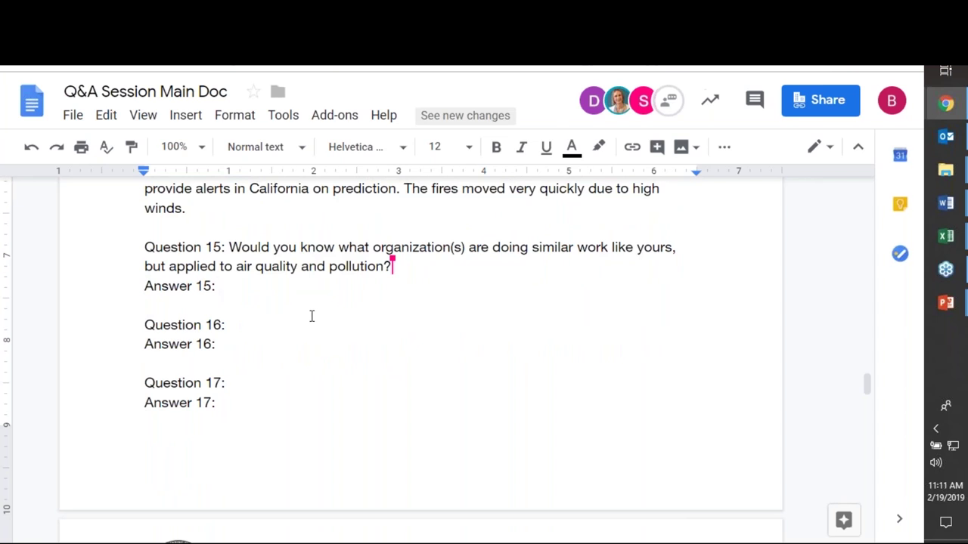
pyautogui.write('WRI')
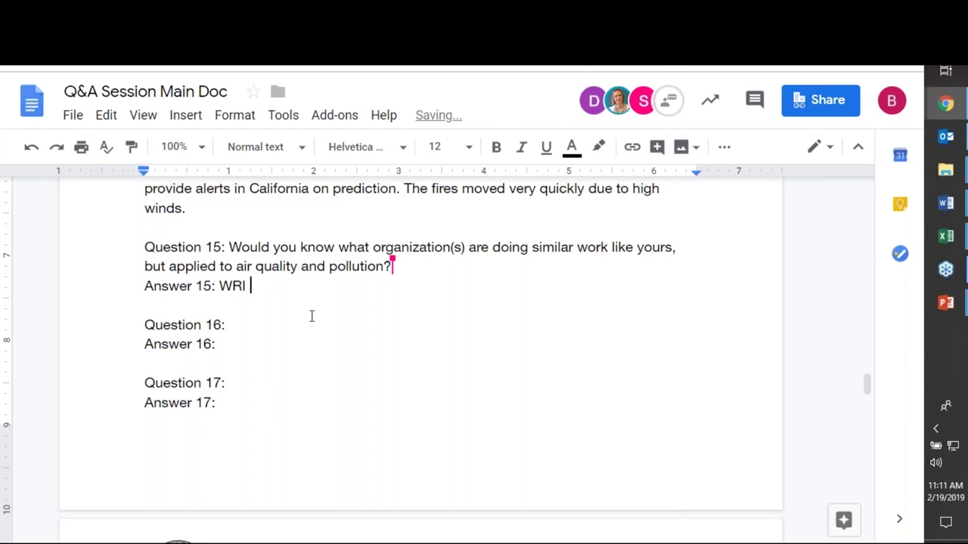
pyautogui.press('BackSpace')
pyautogui.write("'s Global Fo")
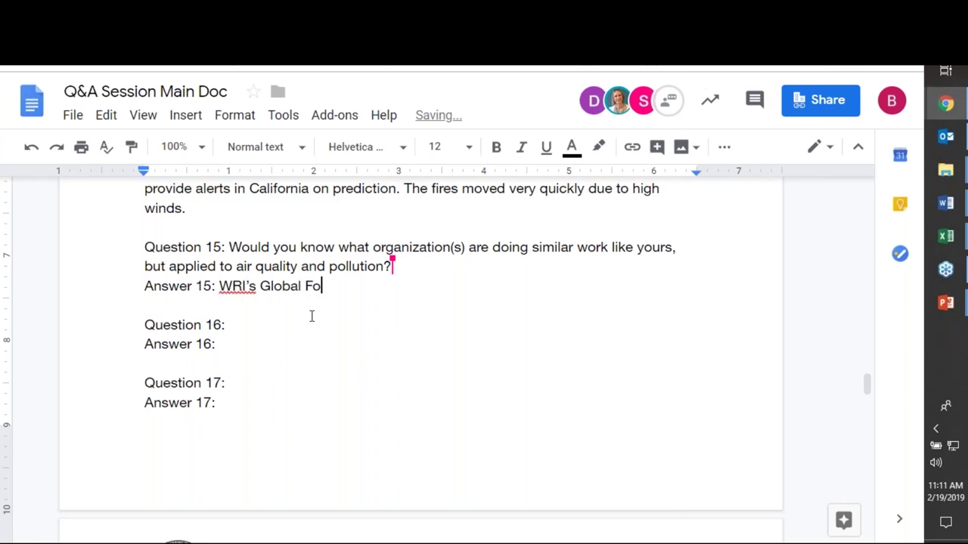
pyautogui.write('rest Watch.')
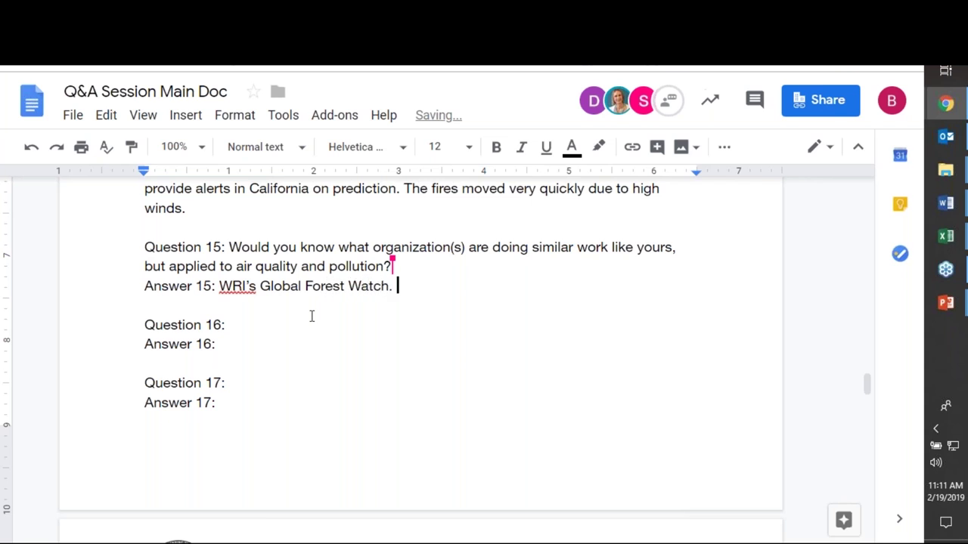
pyautogui.press('BackSpace')
pyautogui.press('BackSpace')
pyautogui.write('covers air qu')
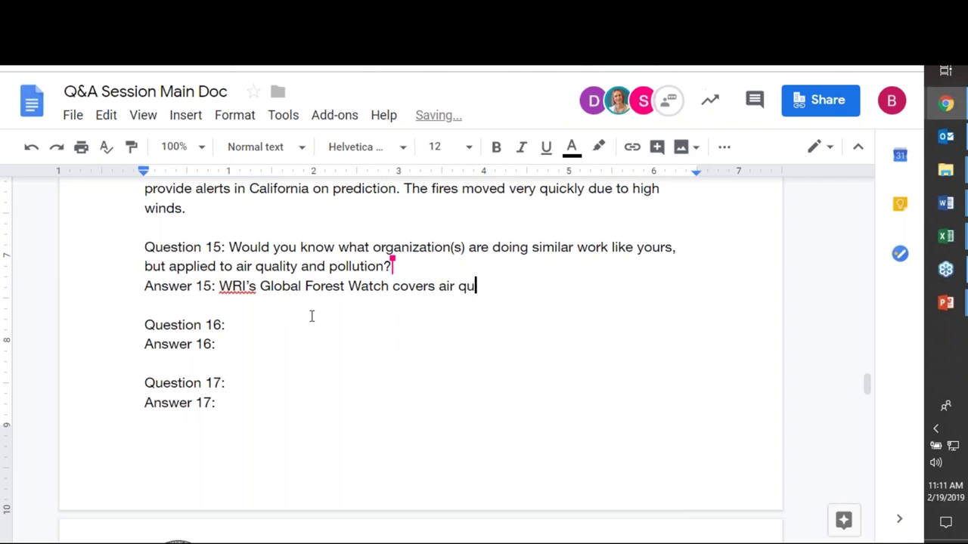
pyautogui.write('ality.')
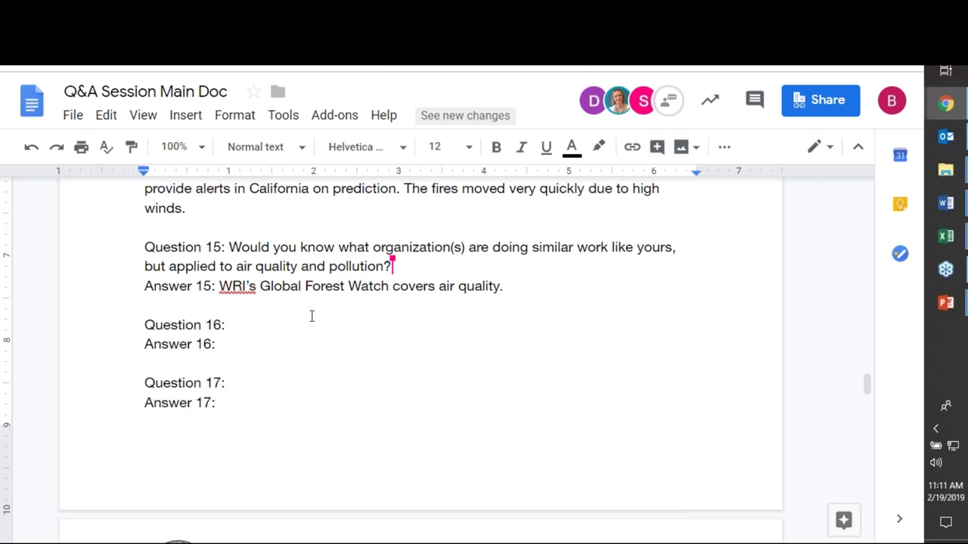
# Add "Near real time AQ monitoring is certainly possible using remote sensing." to Answer 15, correcting the spelling of "sensing" with the suggested word
pyautogui.write('Near real')
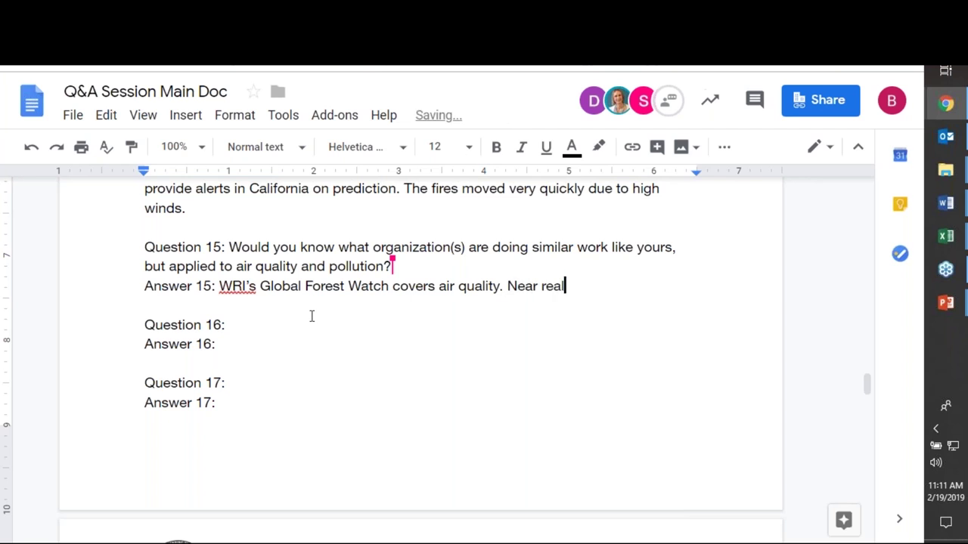
pyautogui.write(' time AQ ')
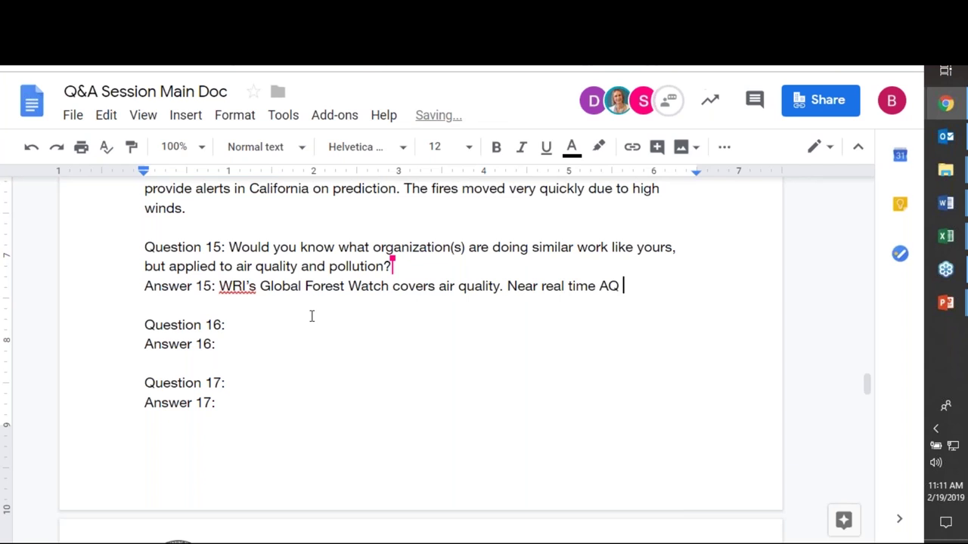
pyautogui.write('monitoring is ')
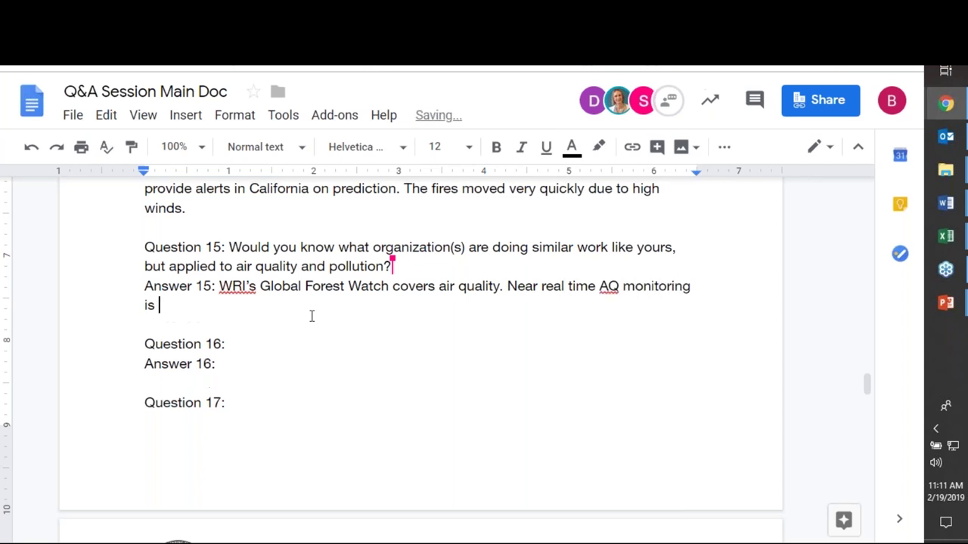
pyautogui.write('certainly ')
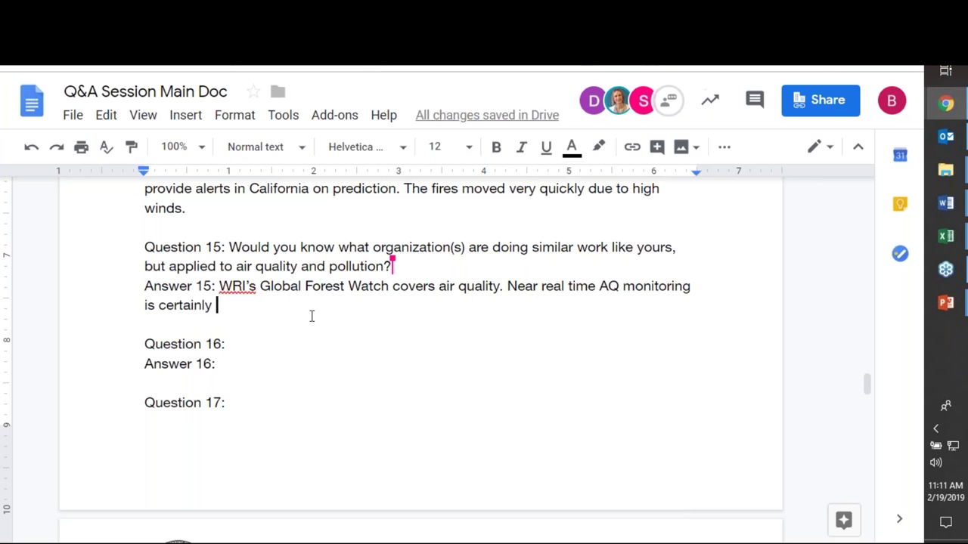
pyautogui.write('possible u')
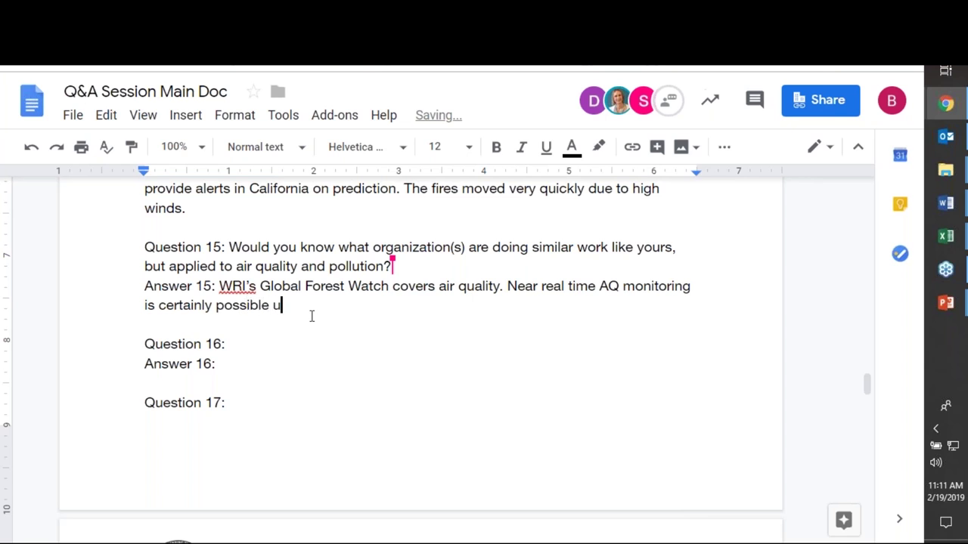
pyautogui.press('BackSpace')
pyautogui.write('using remote sesning.')
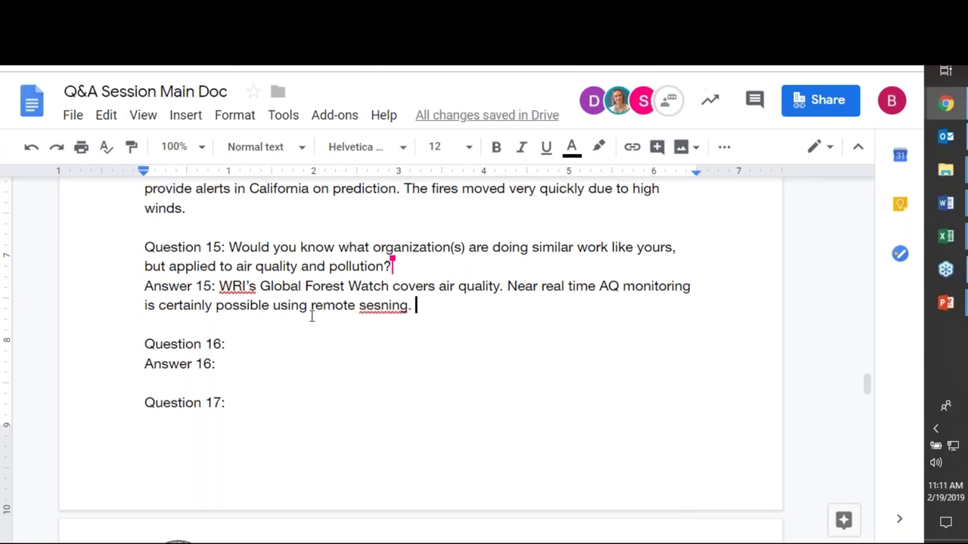
pyautogui.rightClick(376, 305)
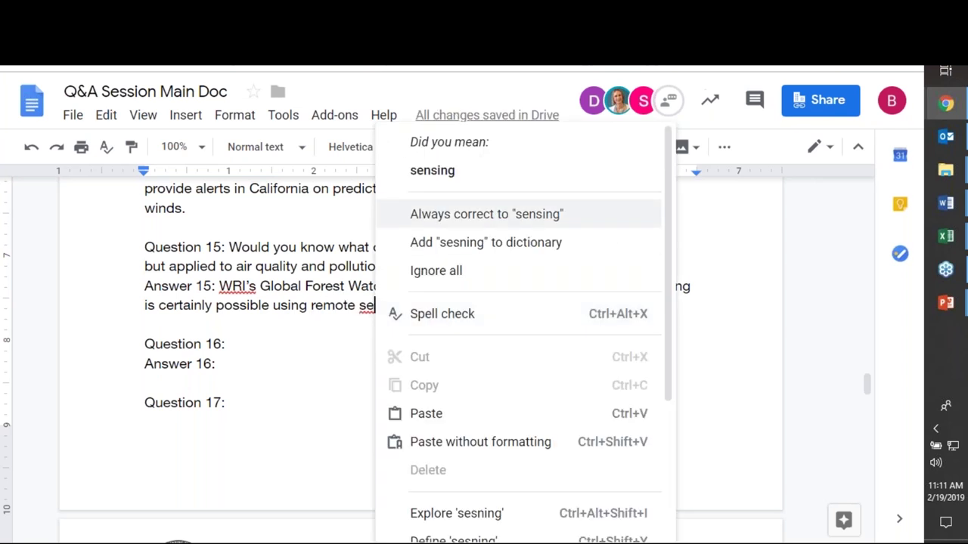
pyautogui.click(420, 168)
pyautogui.click(444, 312)
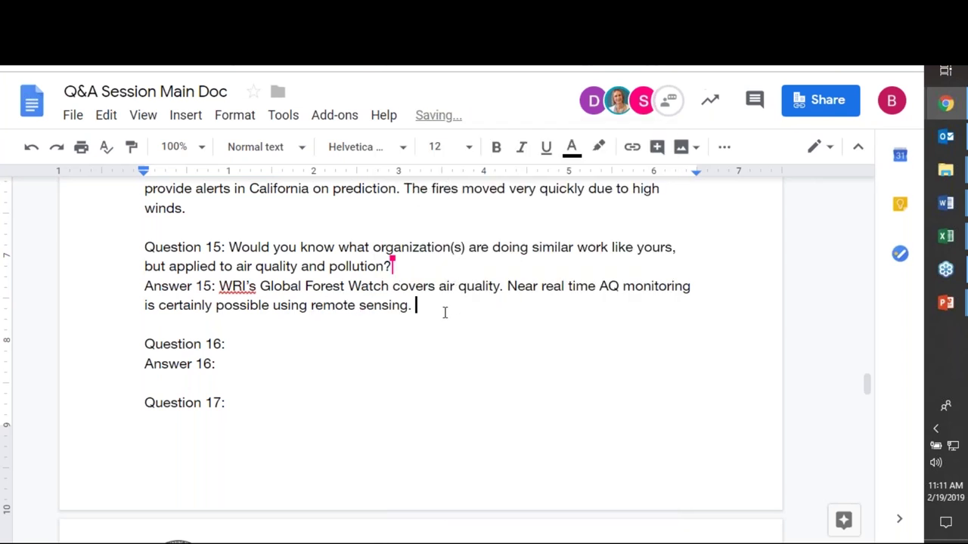